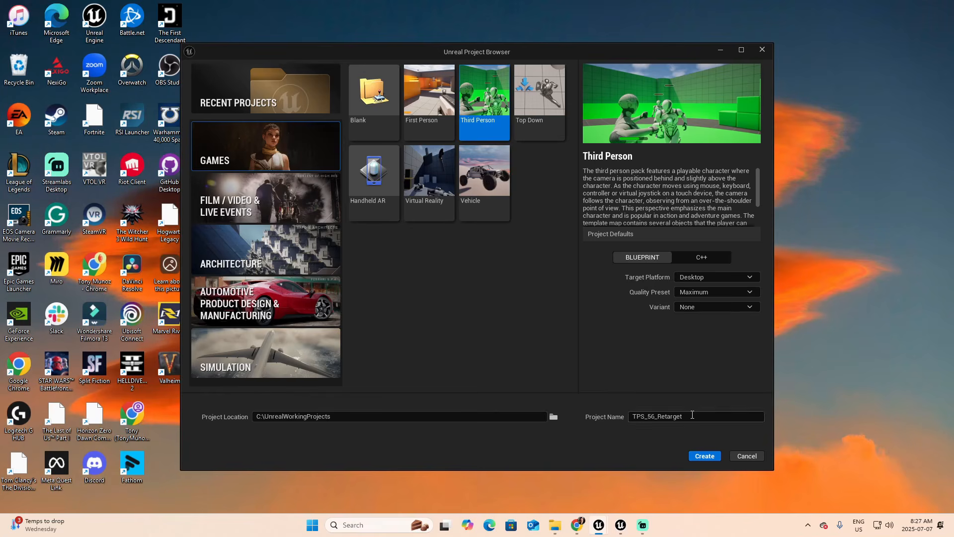
Create the Third Person Blueprint project TPS_56_Retarget and play-test the level by running and jumping with the character
left_click(708, 457)
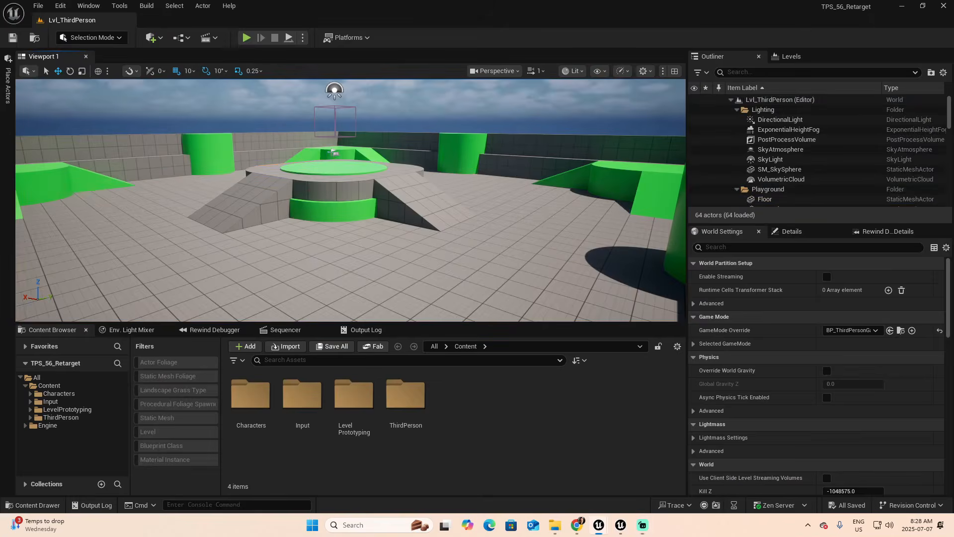
left_click(249, 41)
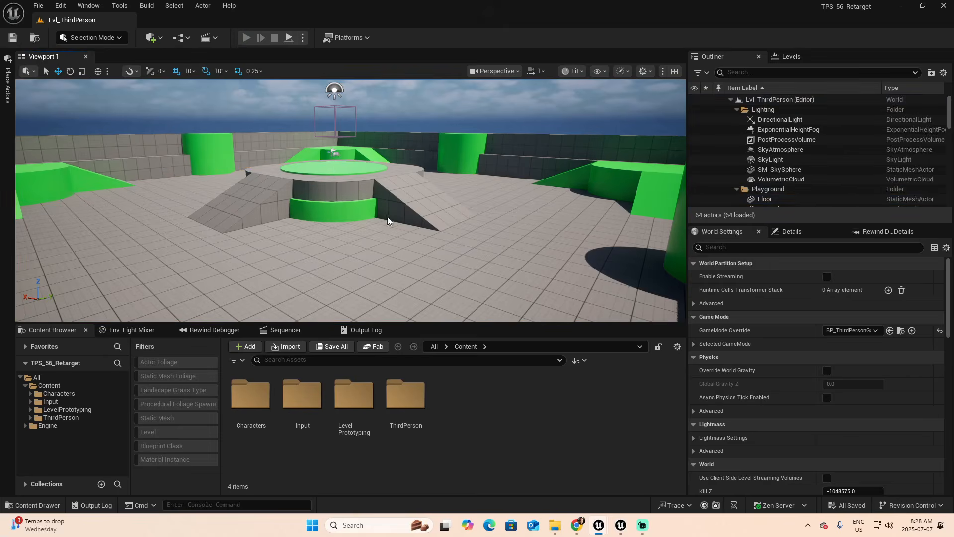
left_click(403, 233)
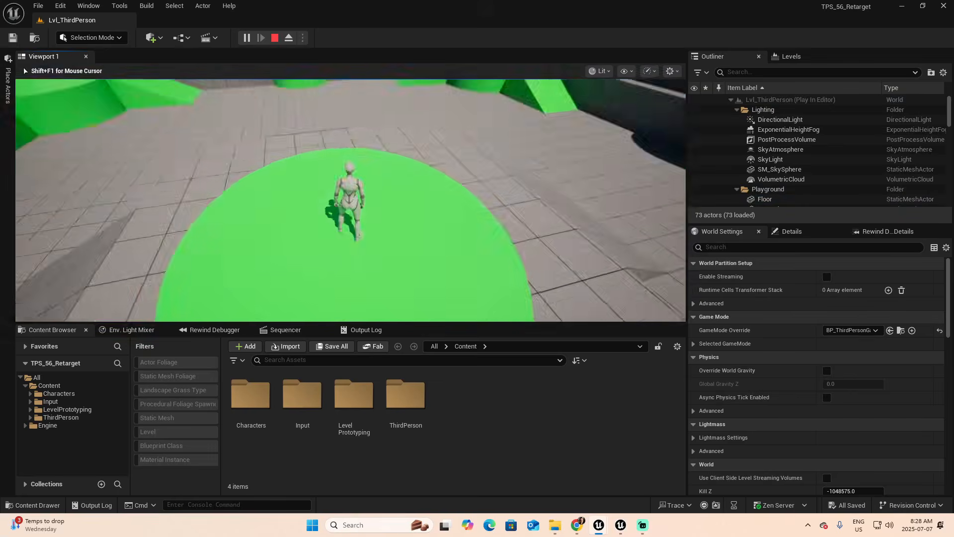
key("w")
key("space")
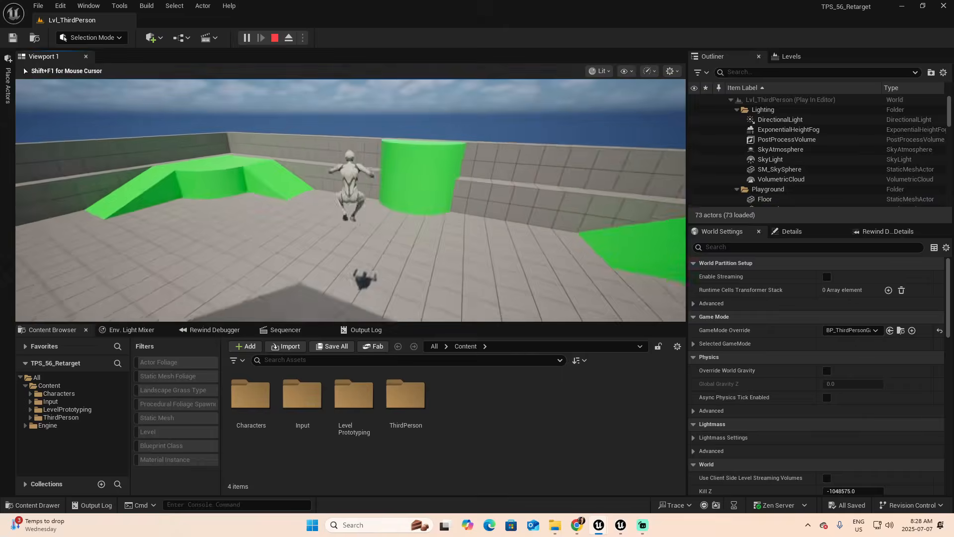
key("Escape")
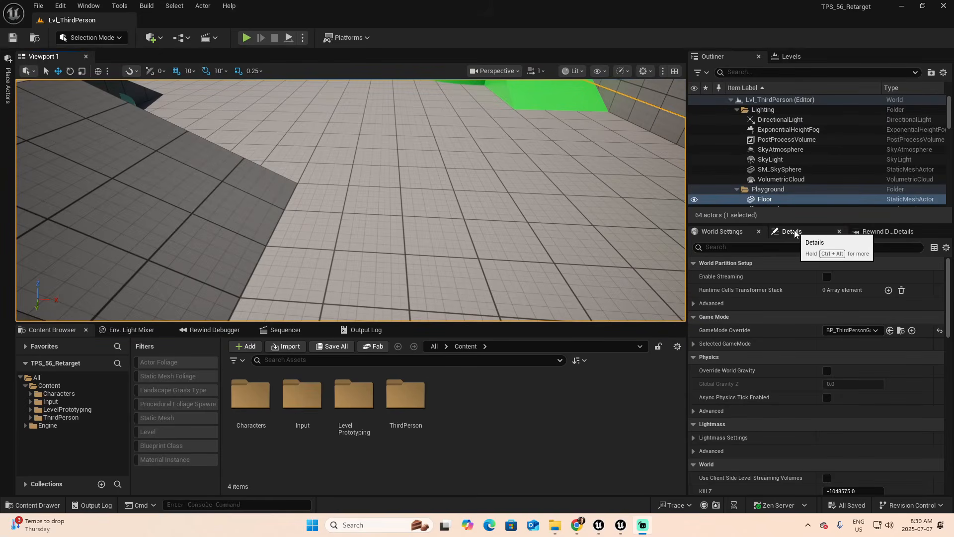
Open the selected game mode's default pawn blueprint, BP_ThirdPersonCharacter, and show its 3D preview with the root (Self) selected
left_click(693, 343)
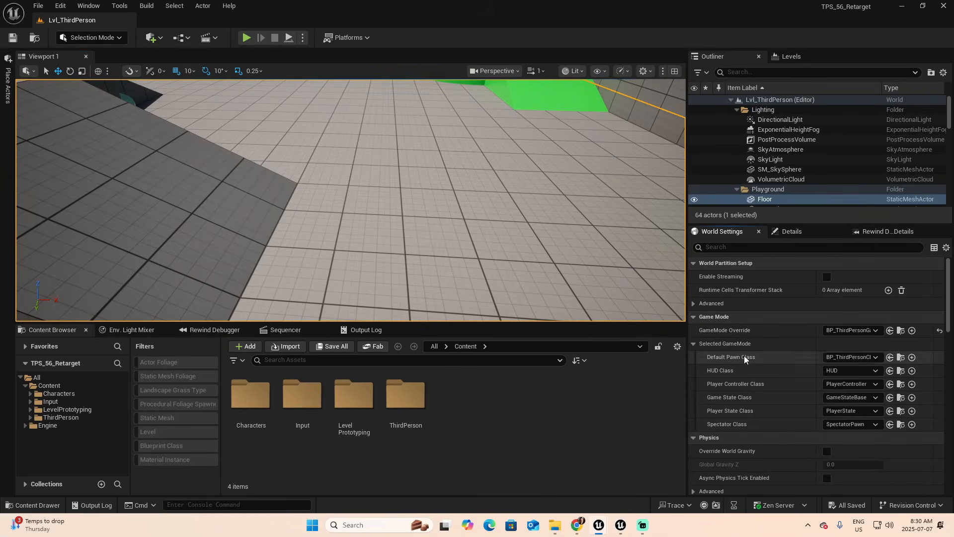
left_click(900, 357)
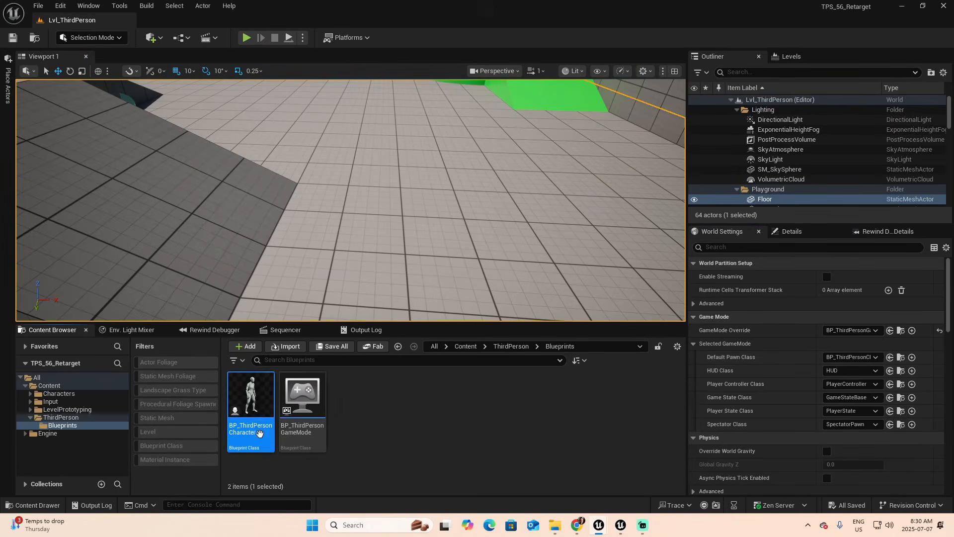
mouse_move(253, 393)
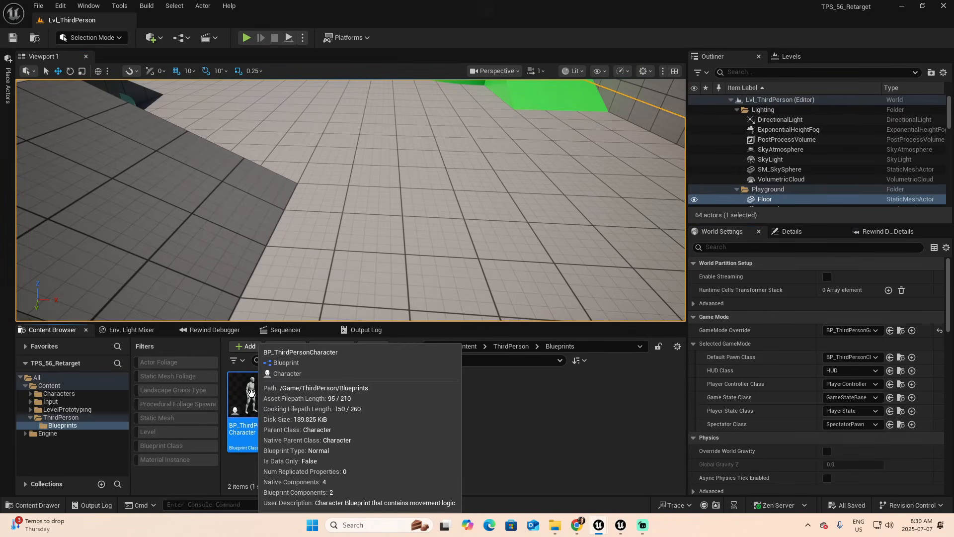
double_click(252, 395)
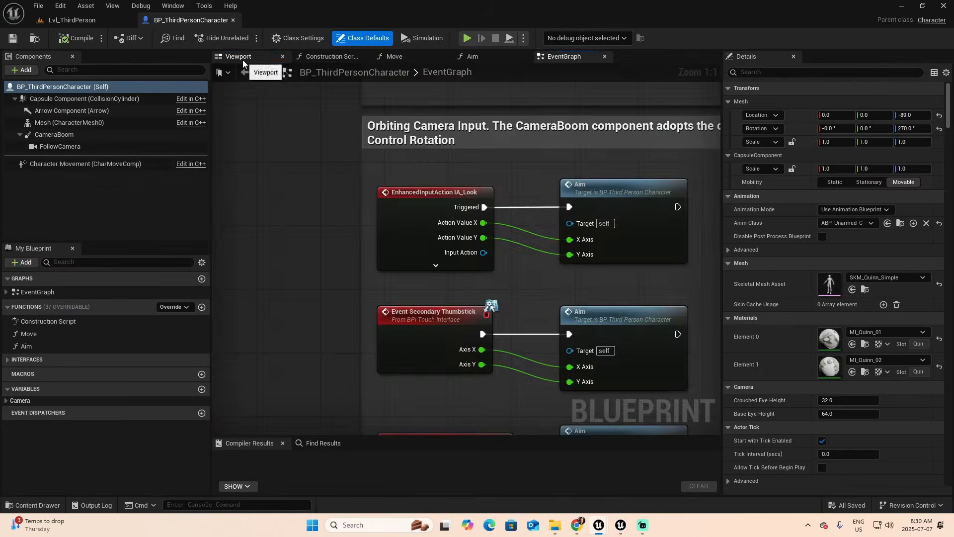
left_click(243, 59)
left_click(73, 88)
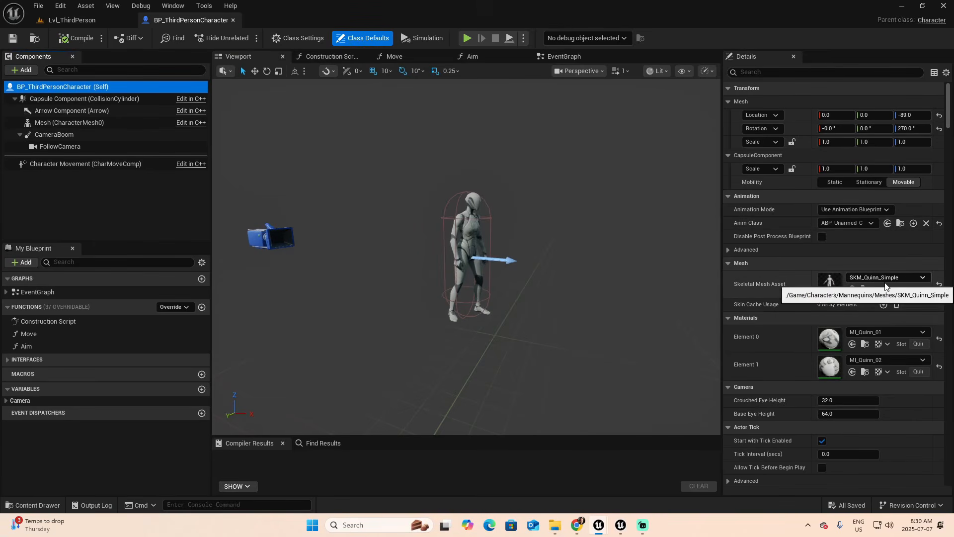
Locate the character's assigned skeletal mesh among the project assets, and return to the character blueprint
left_click(866, 290)
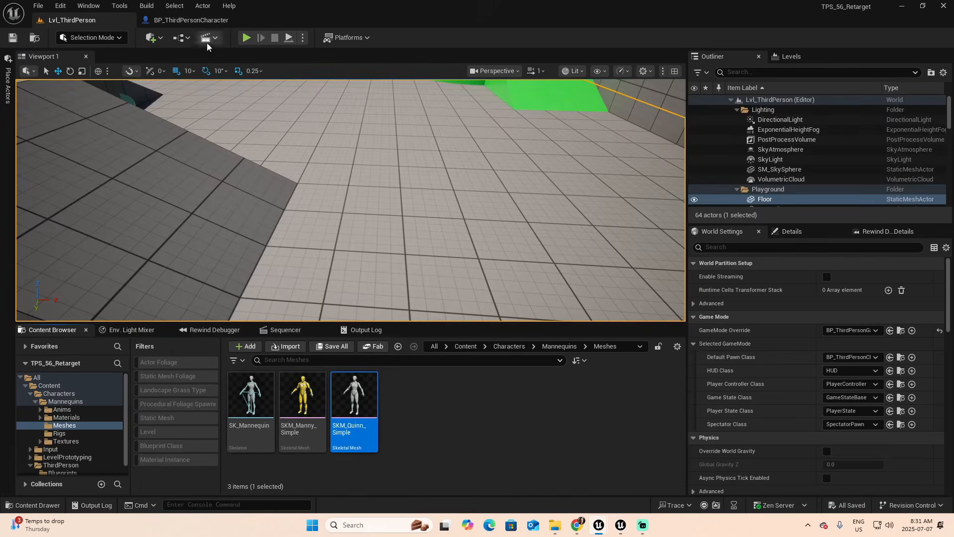
left_click(188, 20)
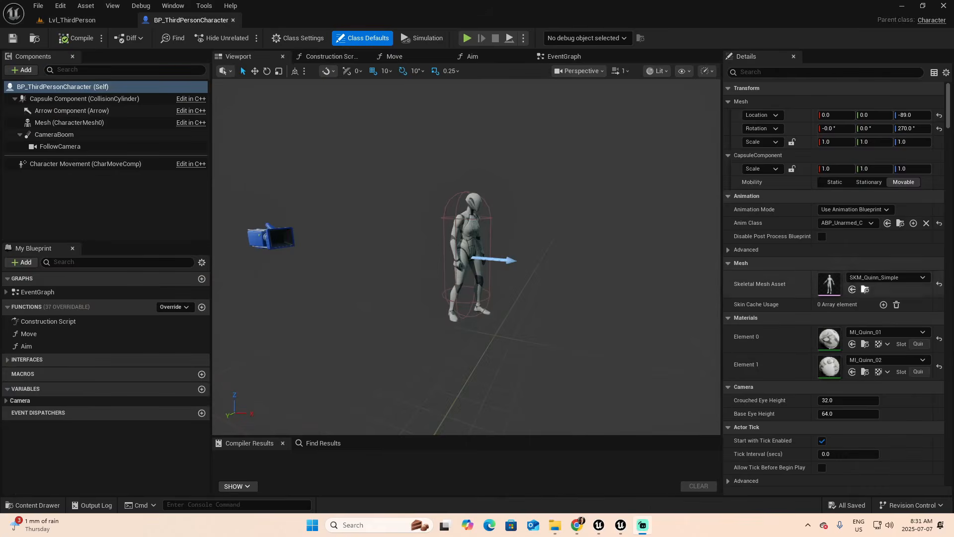
Set the character's Skeletal Mesh Asset to SKM_Manny_Simple, and compile and save the blueprint
left_click(922, 279)
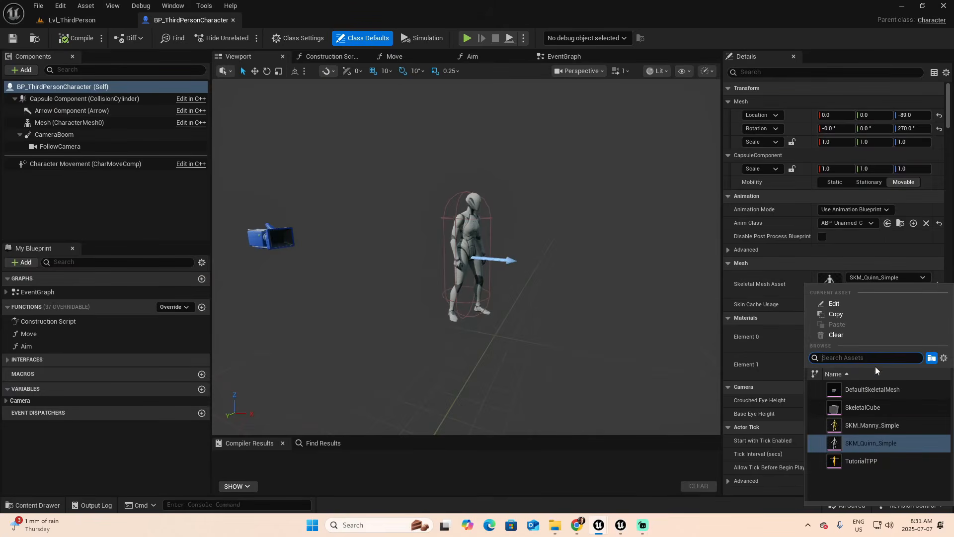
left_click(866, 425)
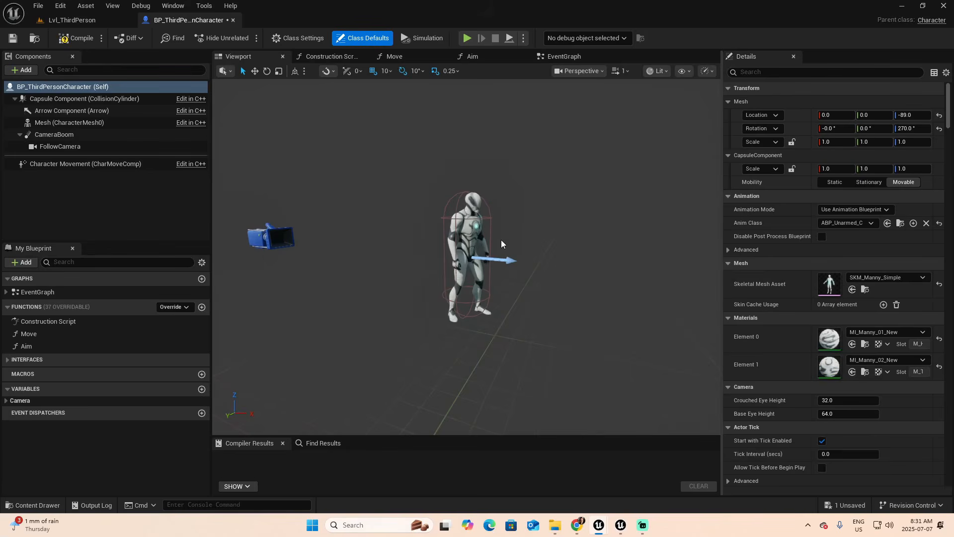
left_click(77, 42)
left_click(10, 44)
Play-test the Lvl_ThirdPerson level by running around with the Manny character, and stop the session
left_click(88, 22)
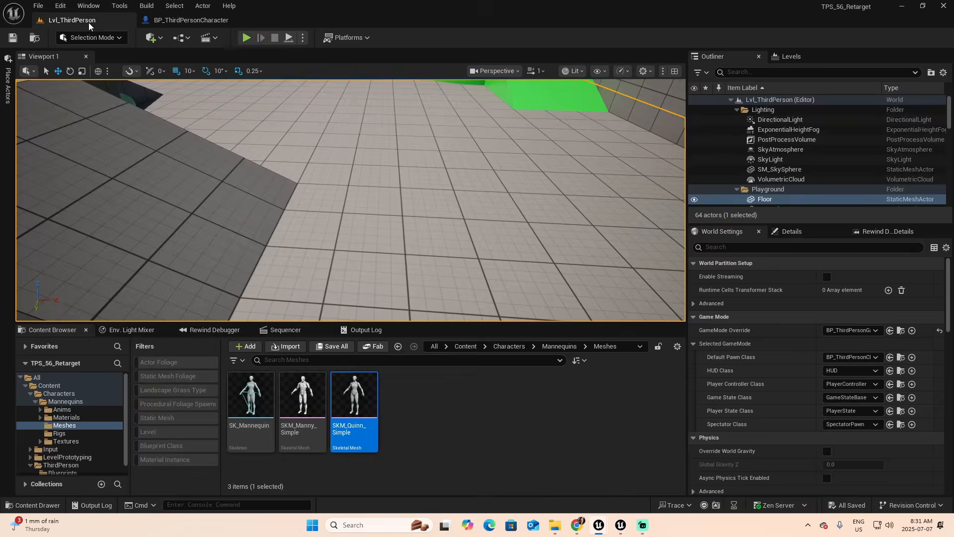
left_click(242, 38)
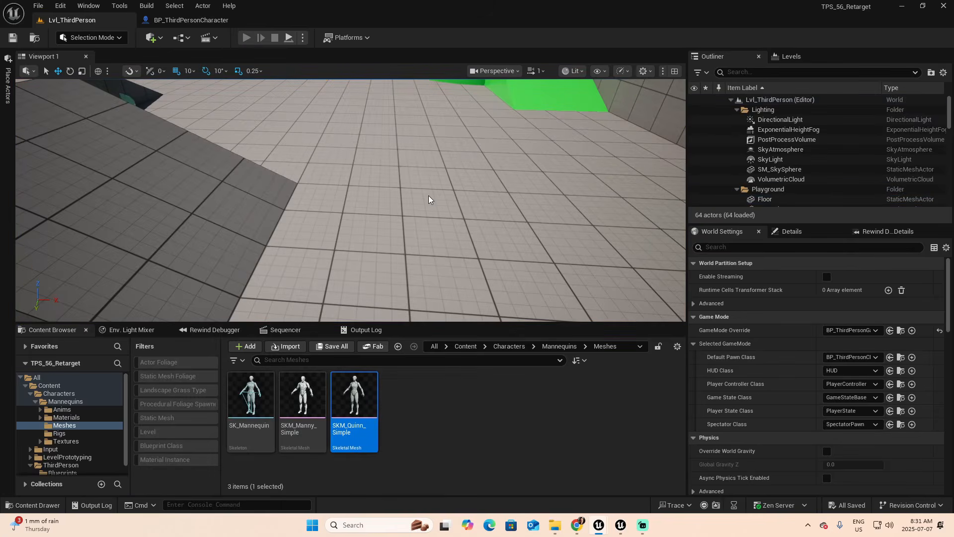
key("w")
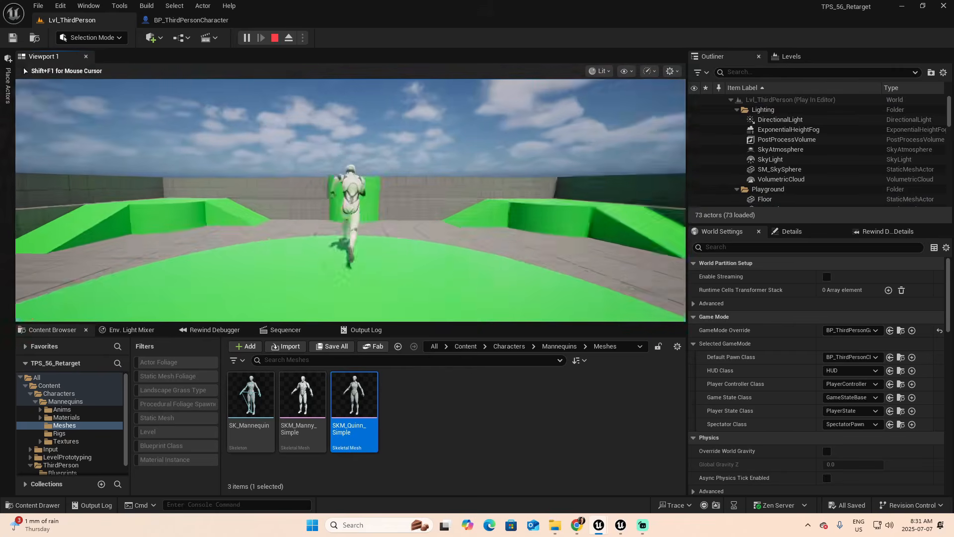
key("w")
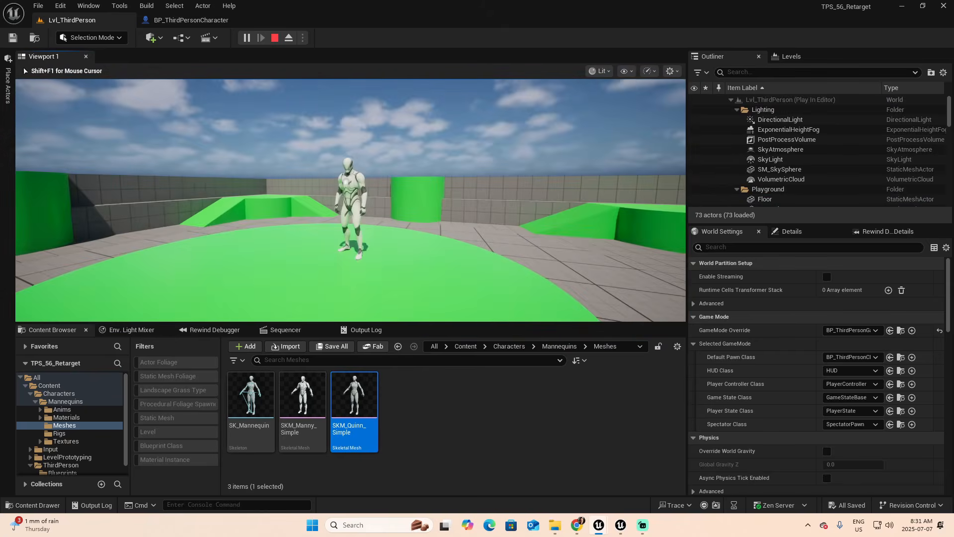
key("Escape")
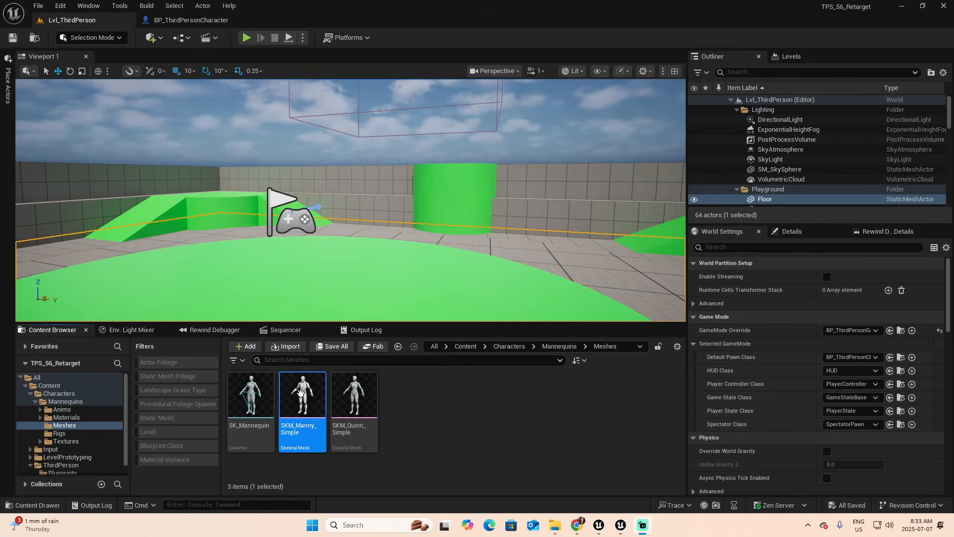
Find the skeleton used by the SKM_Manny_Simple mesh
right_click(302, 388)
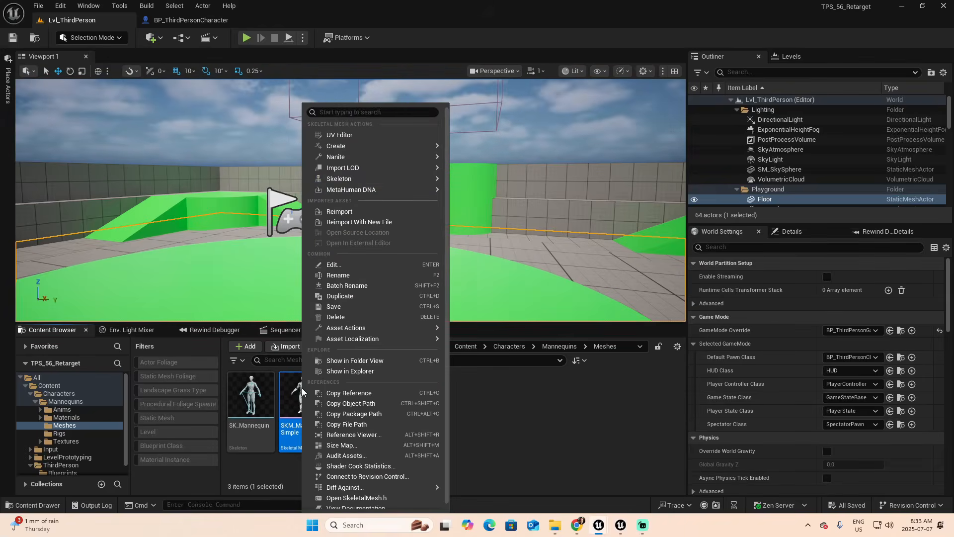
mouse_move(356, 180)
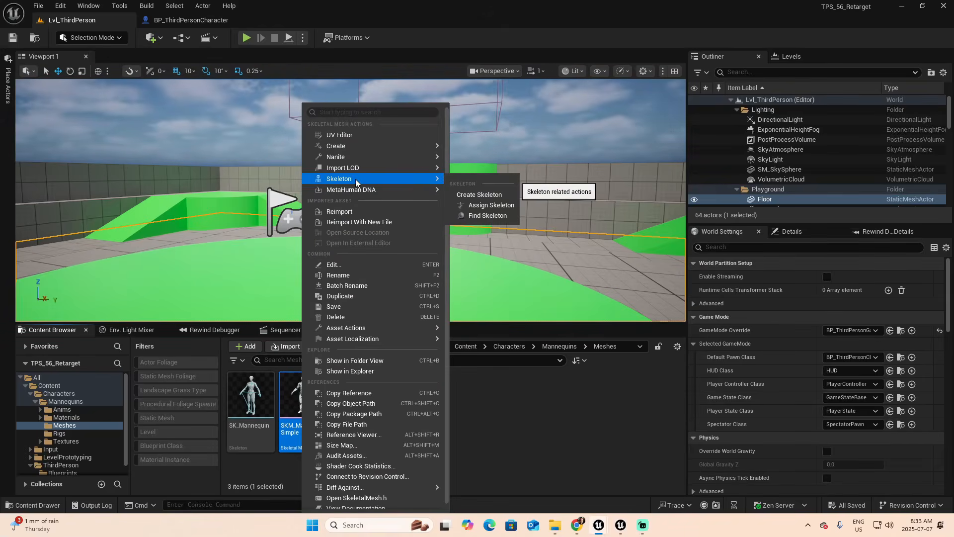
left_click(481, 217)
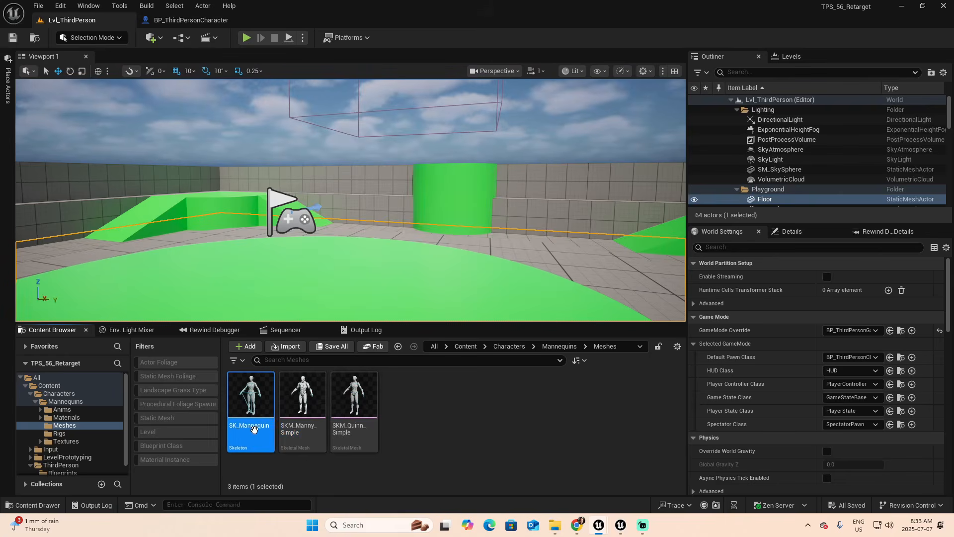
Check the asset details of the Manny and Quinn meshes and find the skeleton used by SKM_Quinn_Simple
mouse_move(294, 397)
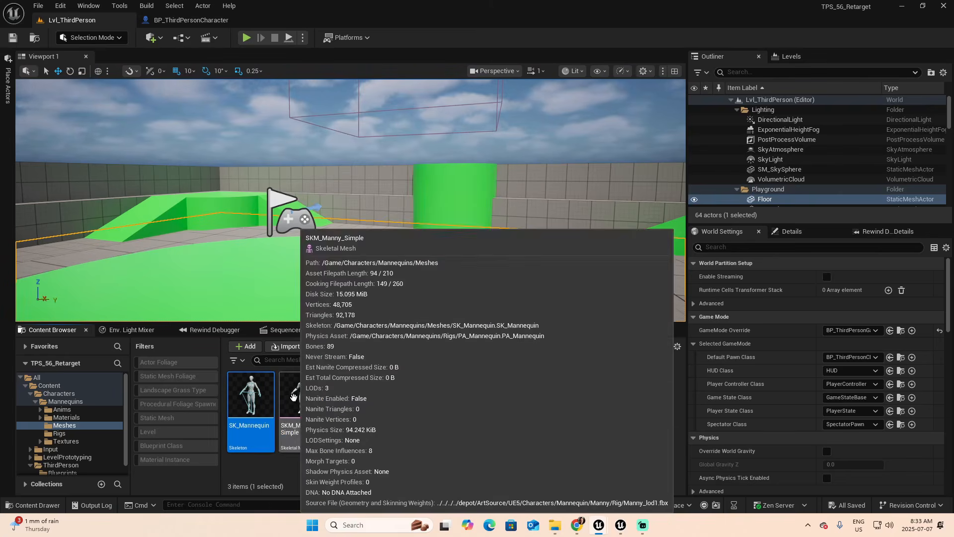
left_click(351, 390)
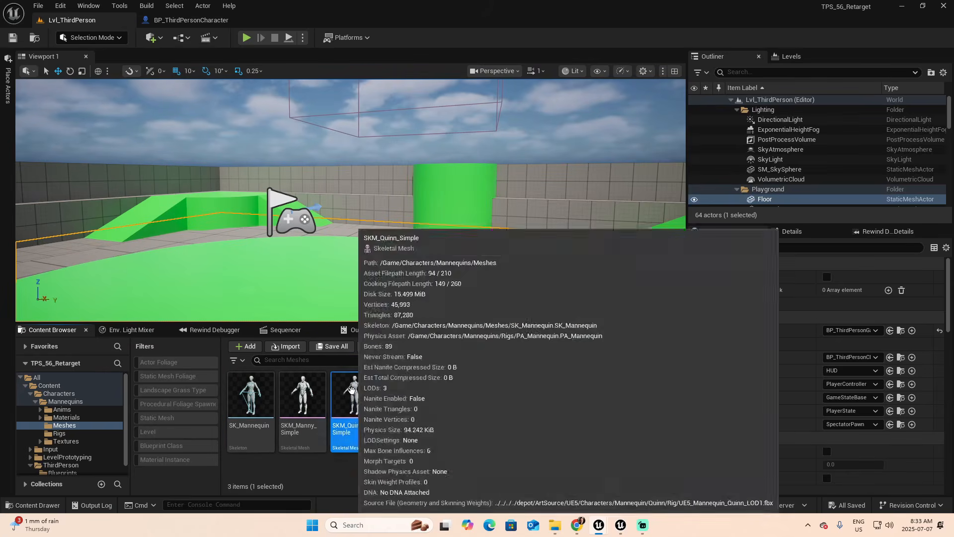
right_click(352, 391)
mouse_move(396, 157)
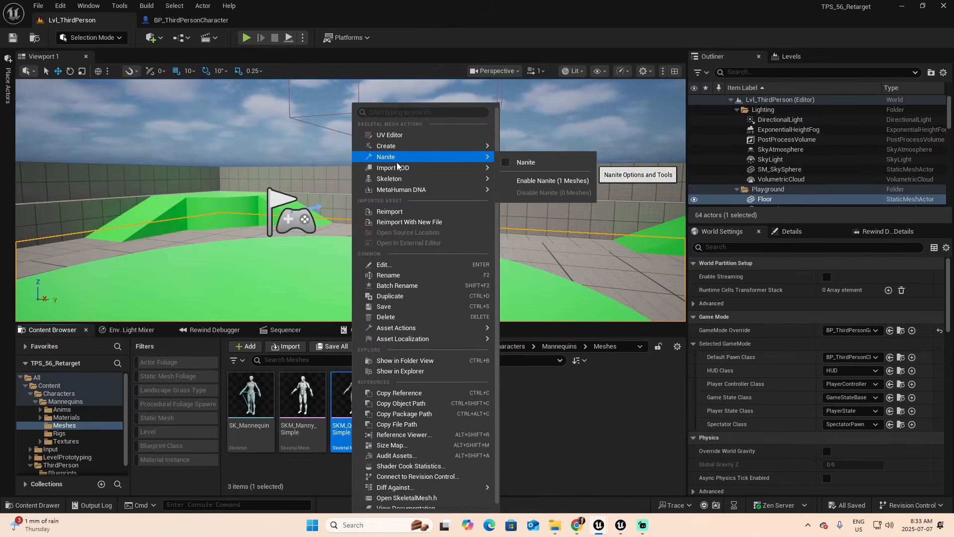
mouse_move(400, 190)
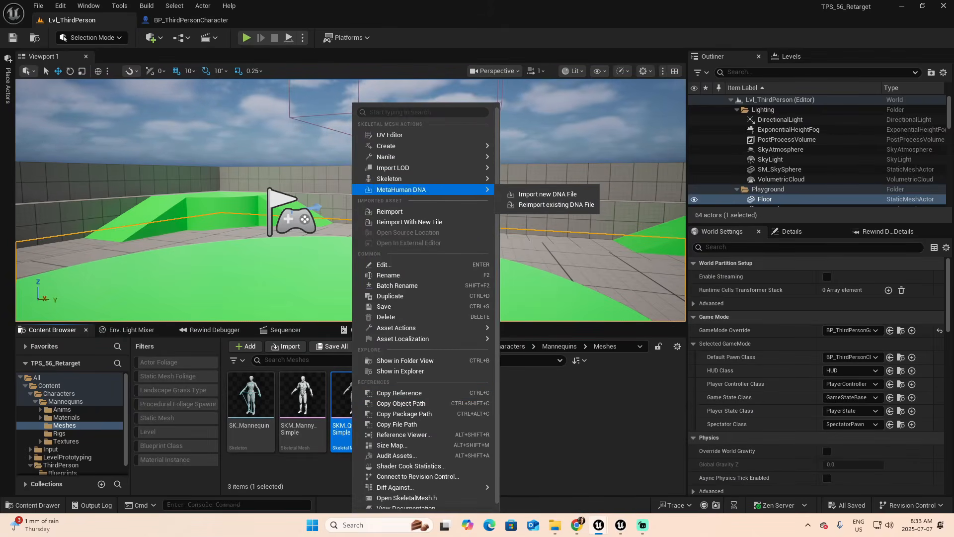
mouse_move(443, 181)
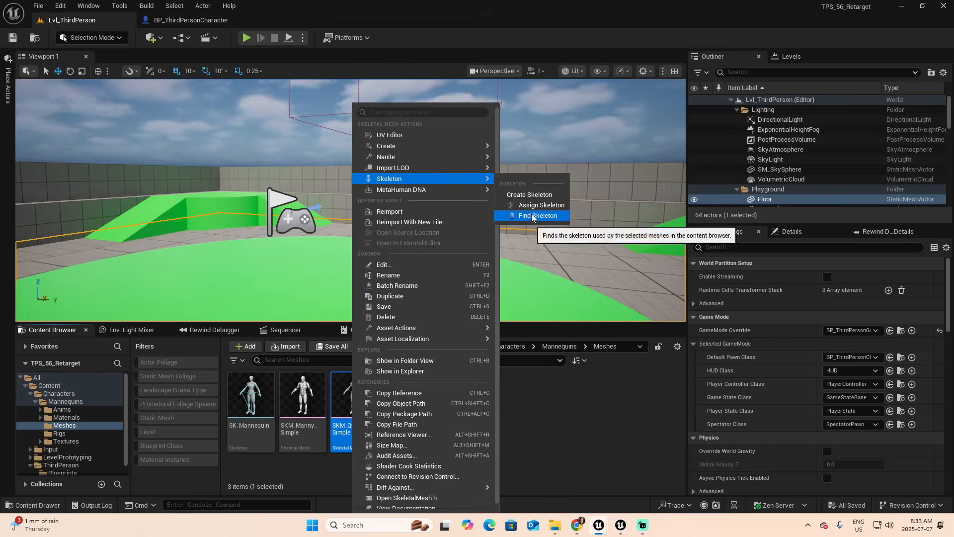
left_click(532, 217)
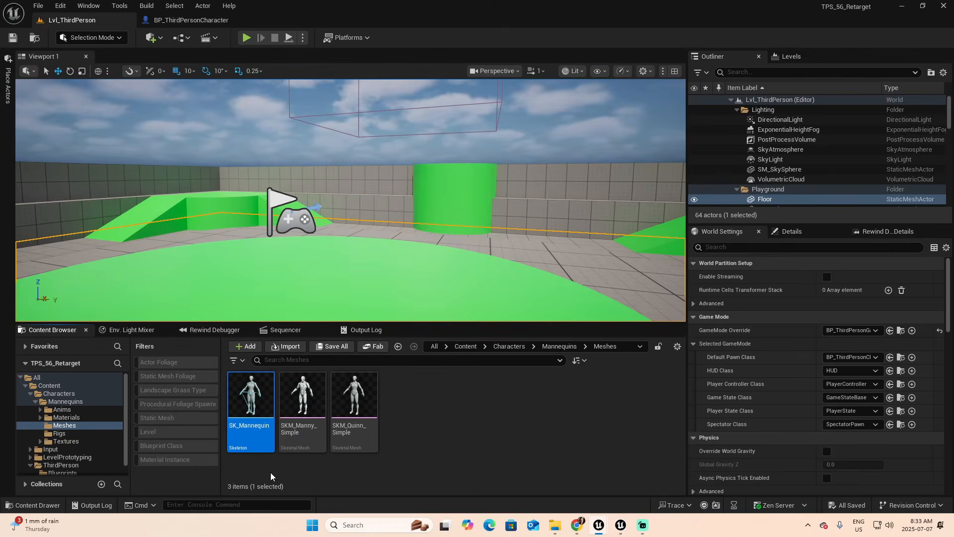
Open the SK_Mannequin skeleton and inspect its pelvis, spine_01, spine_02, clavicle_l and hand_l bones
double_click(250, 406)
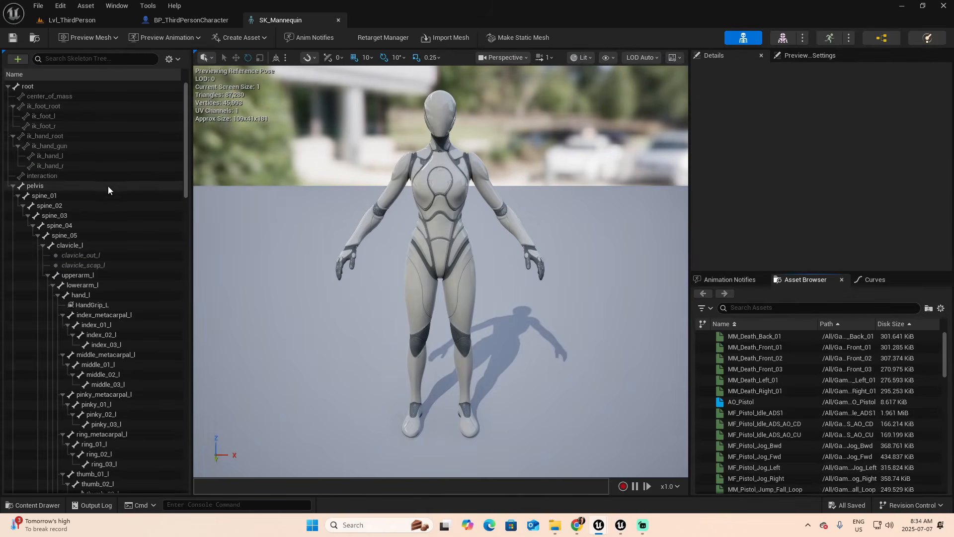
left_click(57, 187)
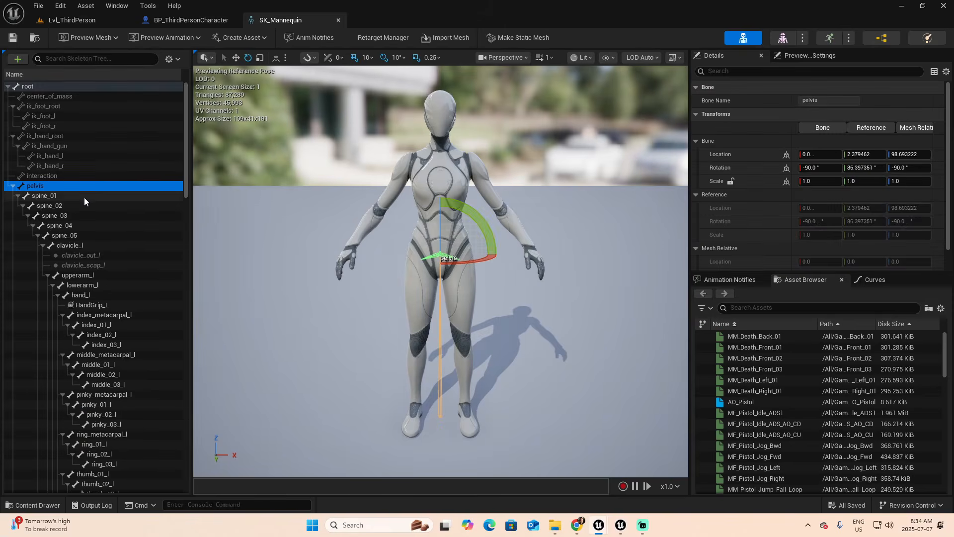
left_click(83, 197)
left_click(86, 205)
left_click(94, 246)
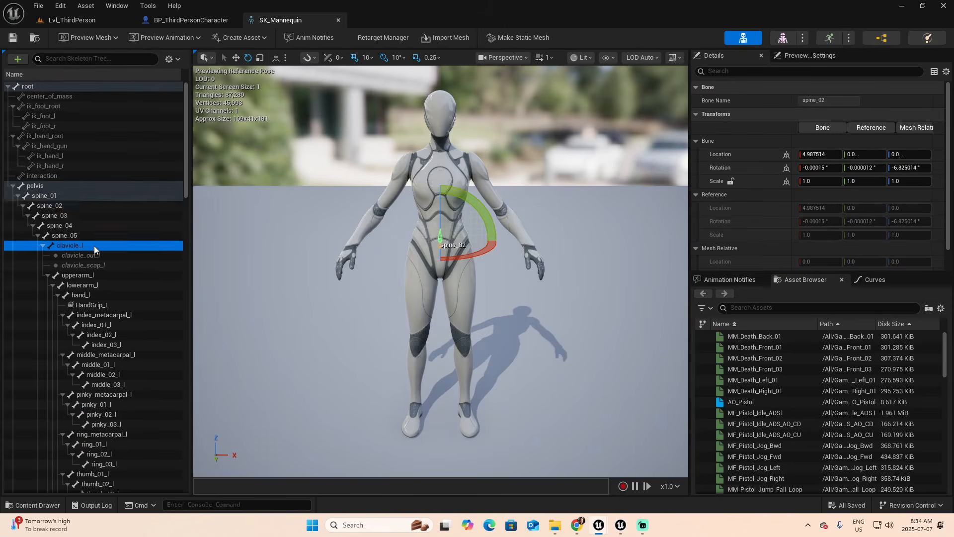
left_click(102, 294)
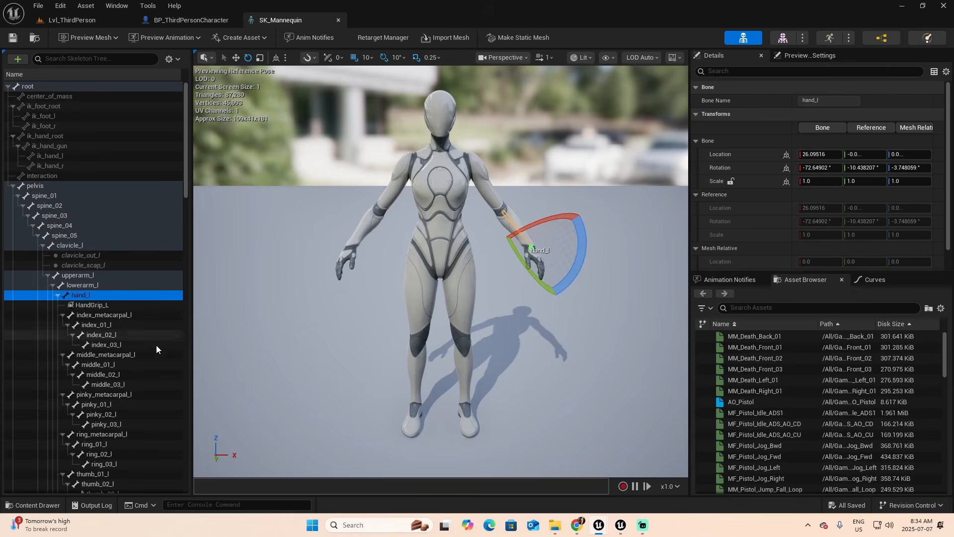
Locate the animation blueprint assigned as BP_ThirdPersonCharacter's Anim Class, and open ABP_Unarmed
left_click(191, 20)
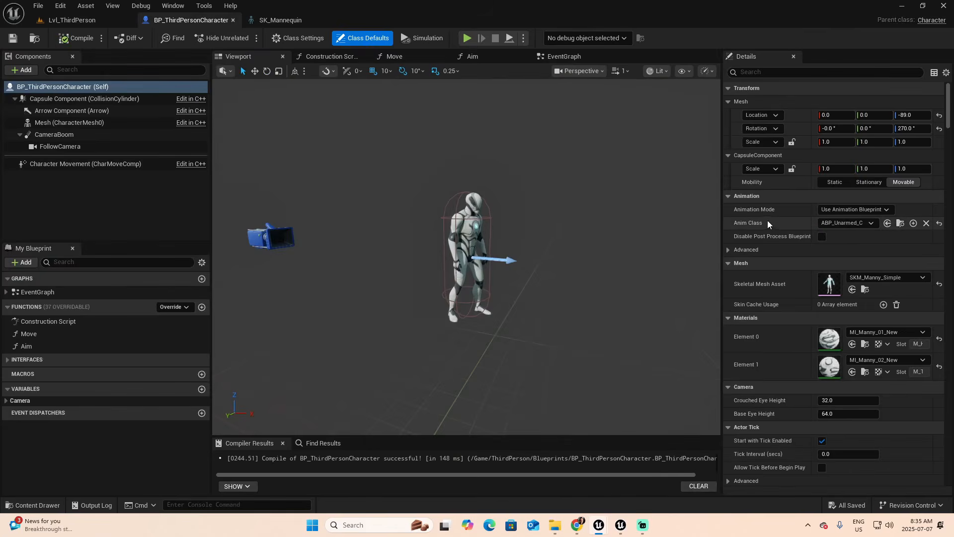
left_click(901, 223)
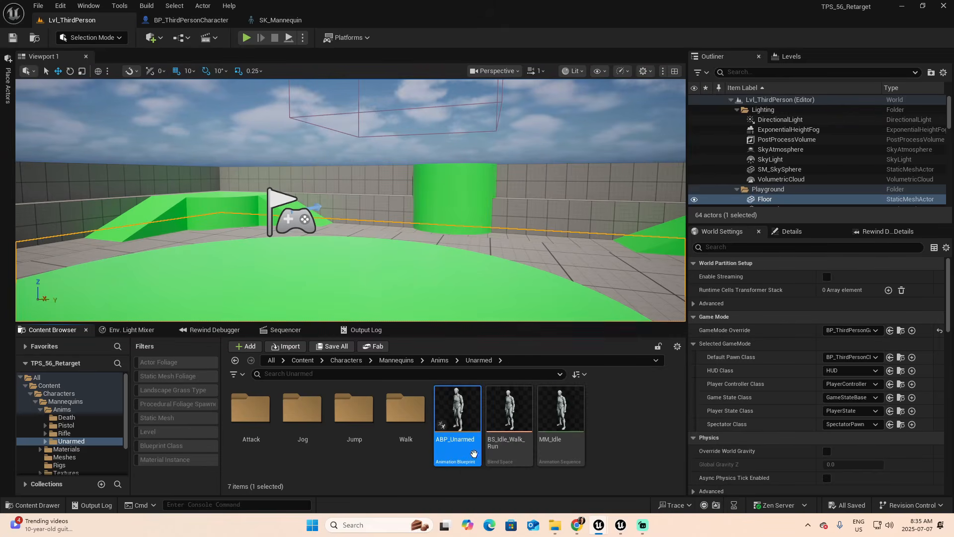
double_click(461, 421)
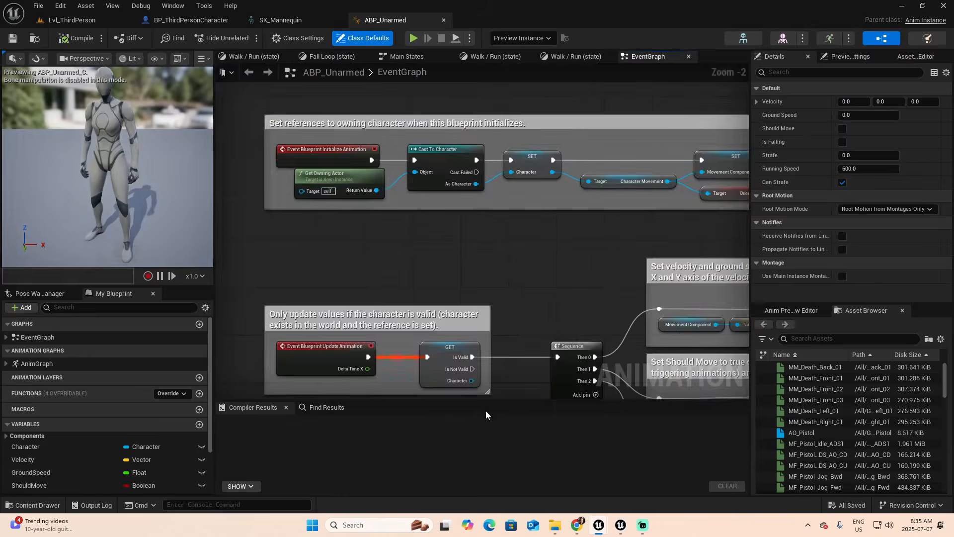
Look over the whole EventGraph of ABP_Unarmed and return to the Lvl_ThirdPerson level
scroll(534, 315, "down", 3)
right_click_drag(537, 304, 393, 214)
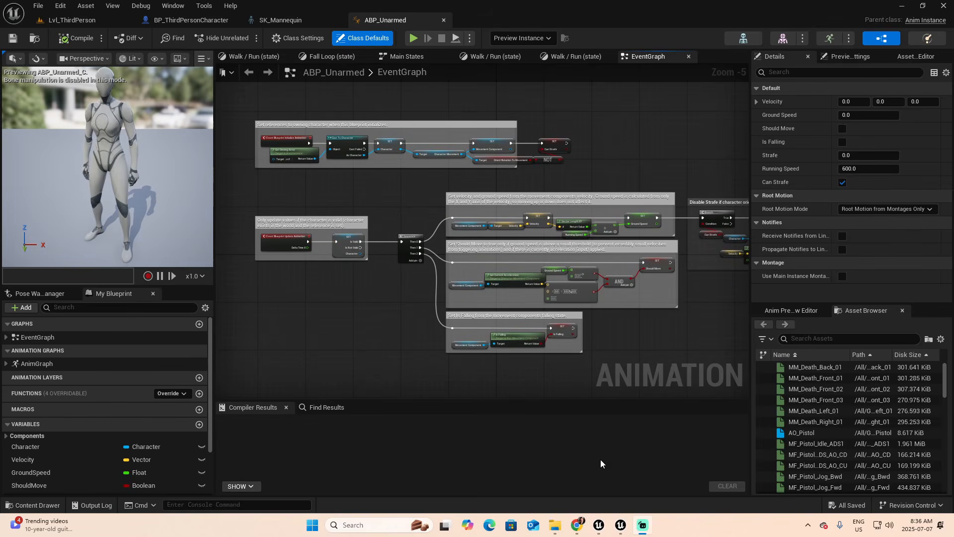
left_click(73, 19)
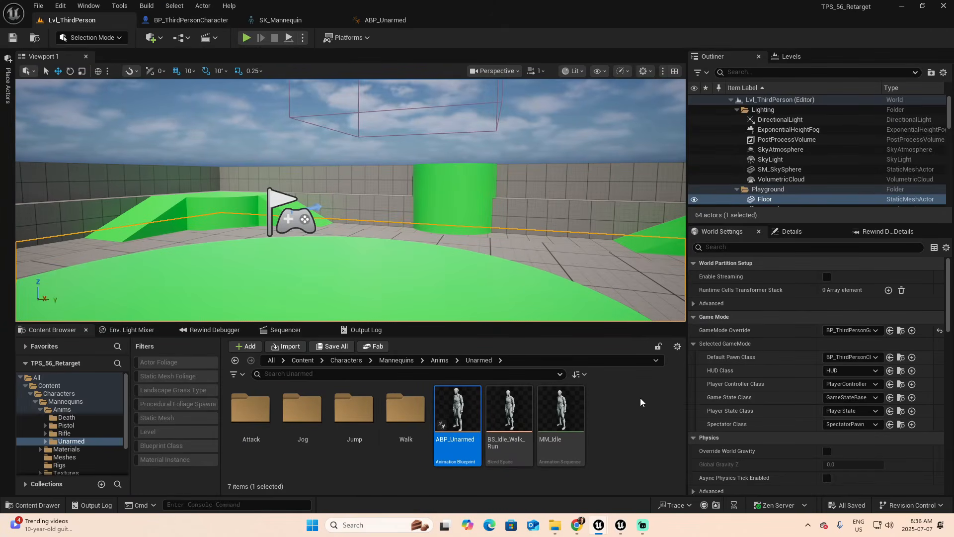
Switch to the Epic Games Launcher and search the Fab Library of Unreal Engine assets for "paragon"
mouse_move(571, 406)
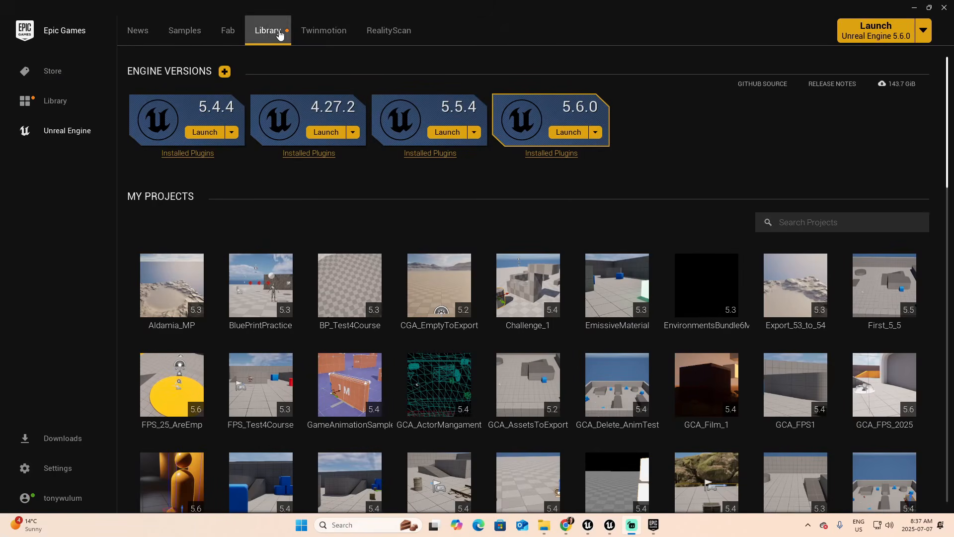
left_click_drag(947, 118, 949, 472)
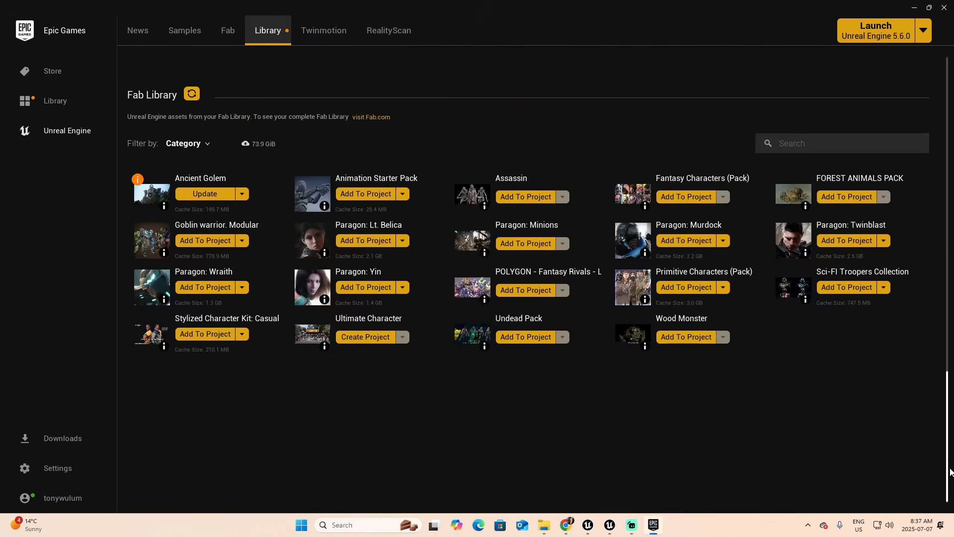
left_click(809, 144)
type("paragon")
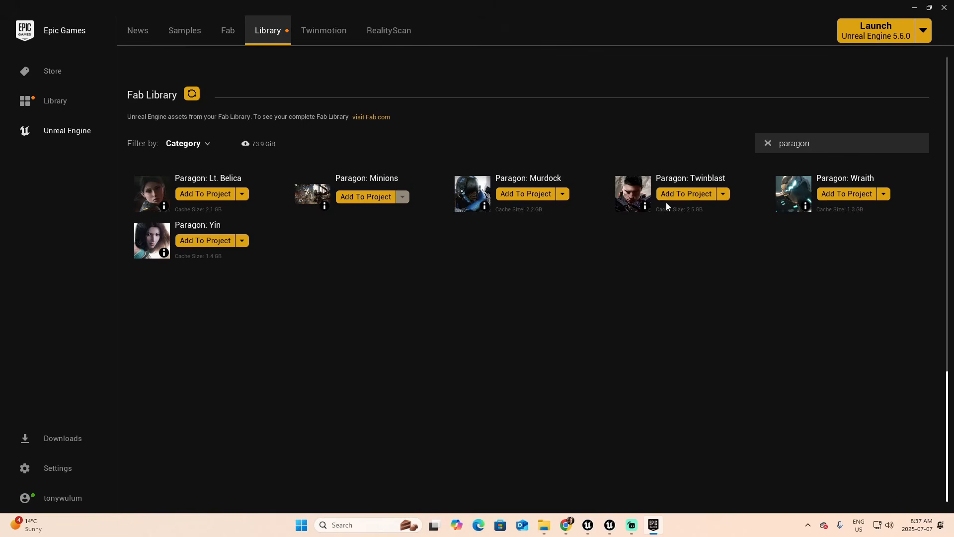
Try to add a Paragon character pack to an existing project, filtering the project list by "tps"
left_click(837, 180)
left_click(686, 194)
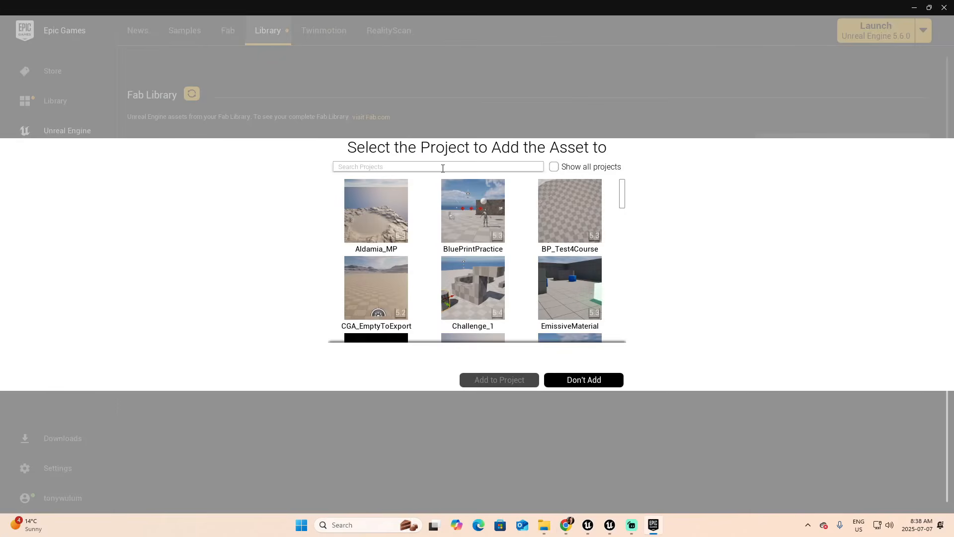
type("tps")
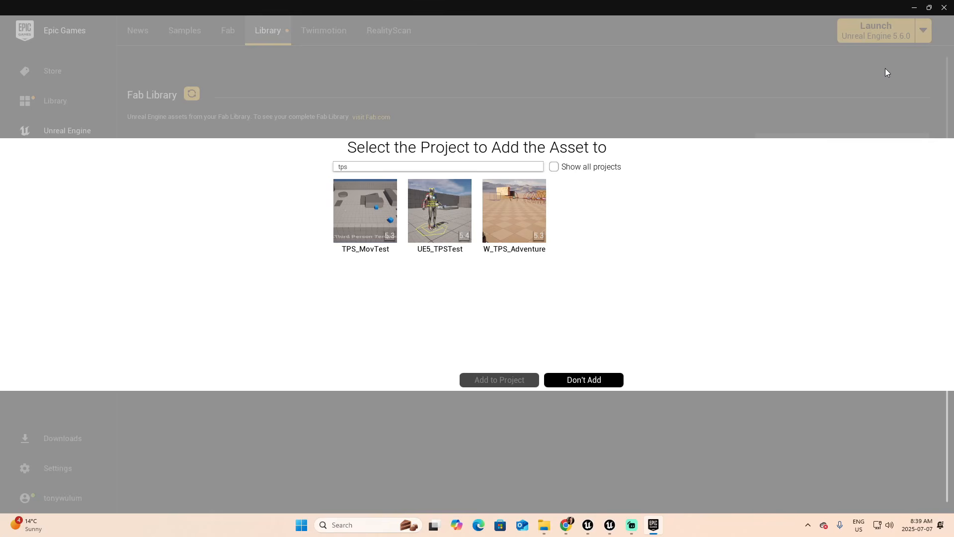
left_click(581, 381)
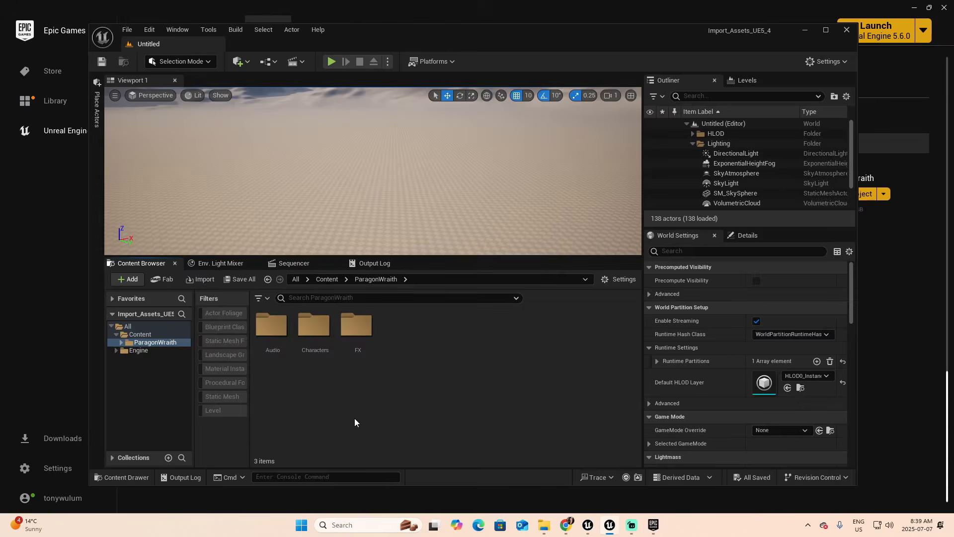
In the Import_Assets_UE5_4 project, migrate the ParagonWraith folder with all its assets to the Content folder of TPS_56_Retarget
right_click(155, 343)
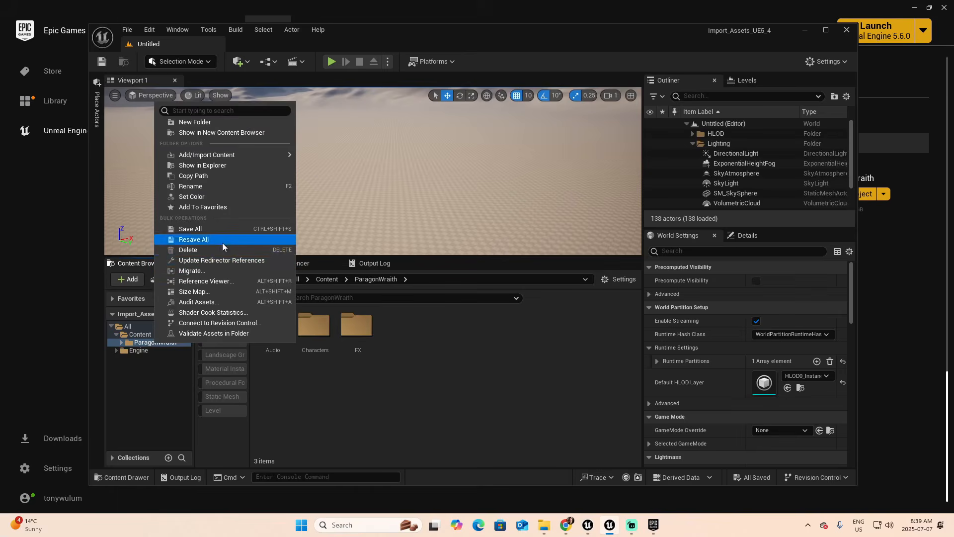
left_click(208, 272)
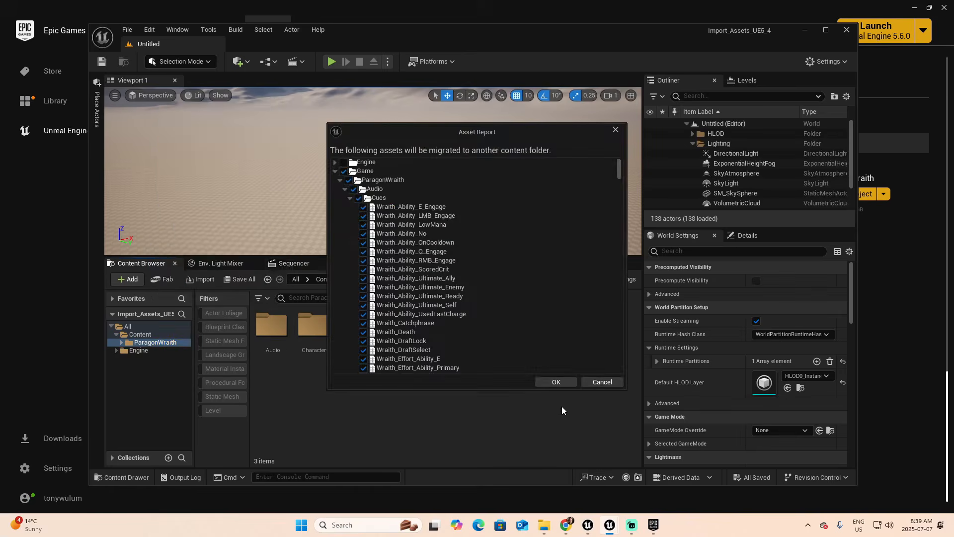
left_click(556, 382)
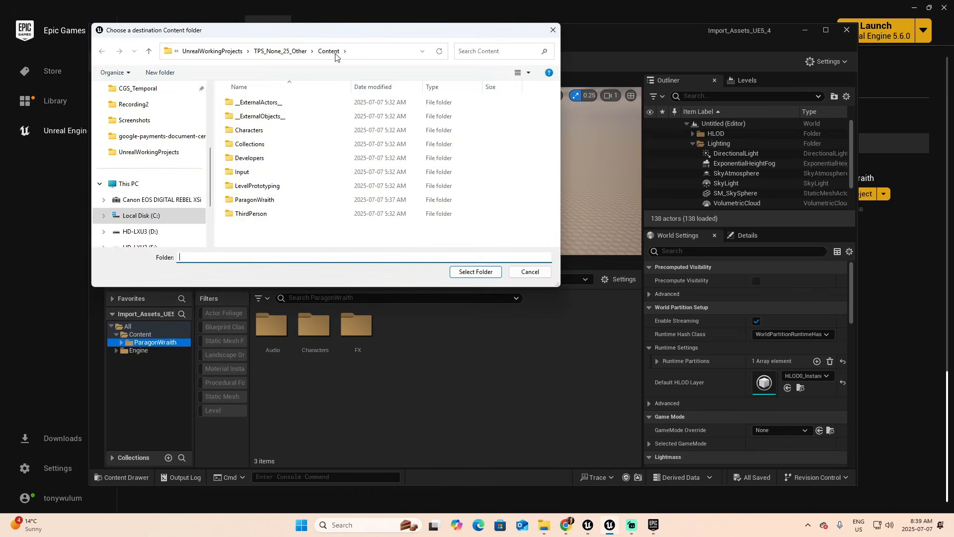
left_click(297, 52)
left_click(297, 52)
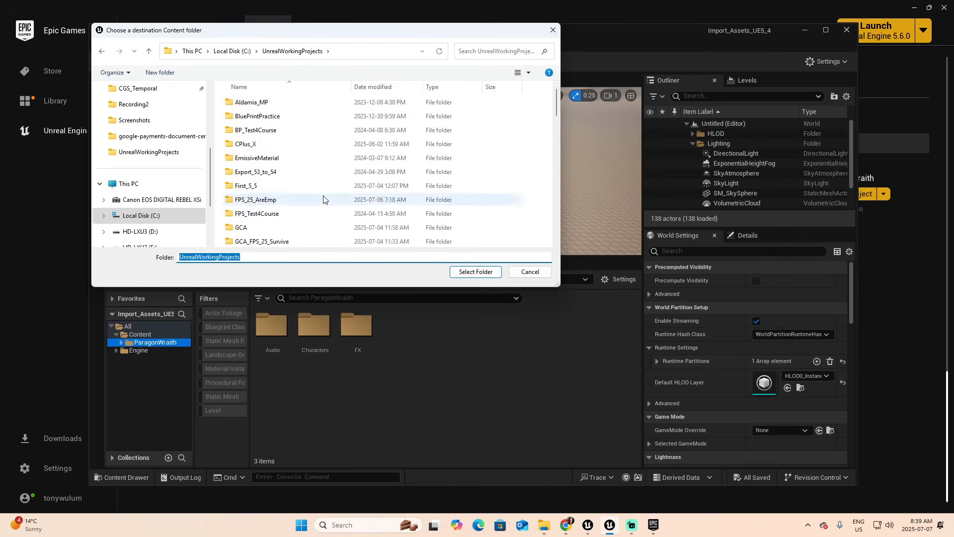
scroll(338, 186, "down", 10)
scroll(339, 185, "down", 5)
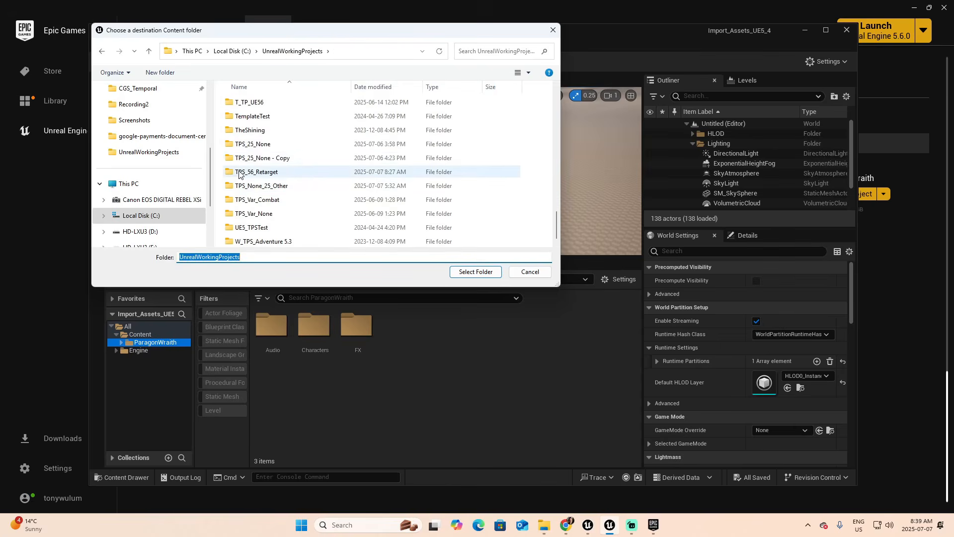
left_click(261, 174)
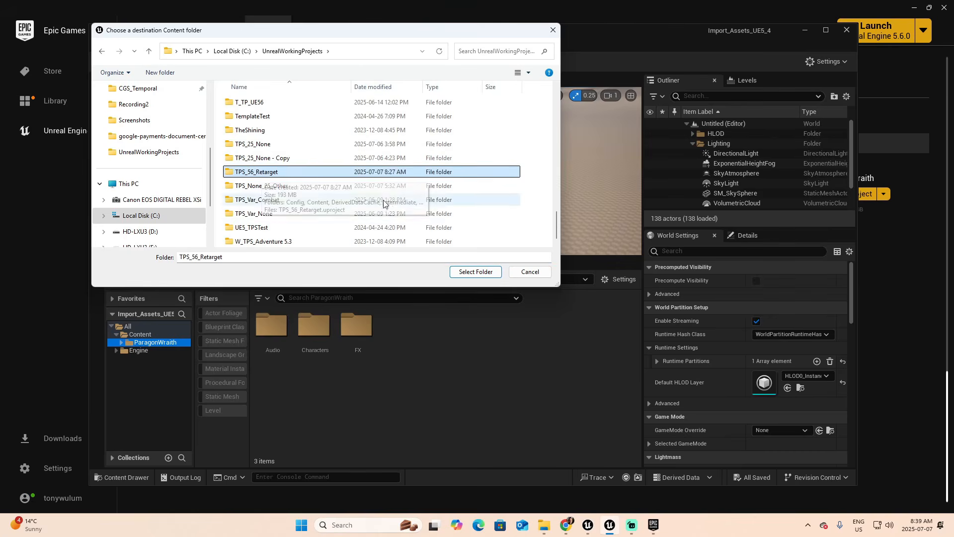
double_click(261, 175)
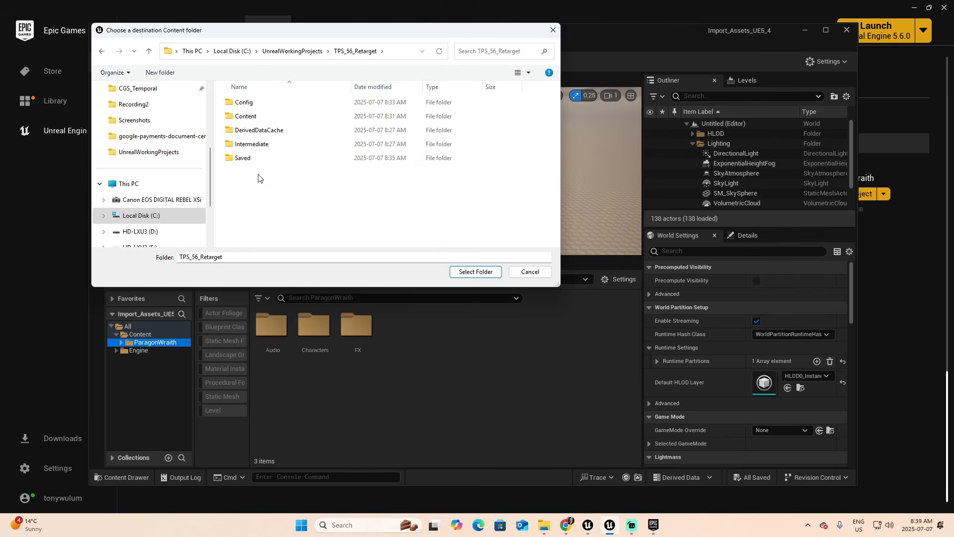
double_click(245, 117)
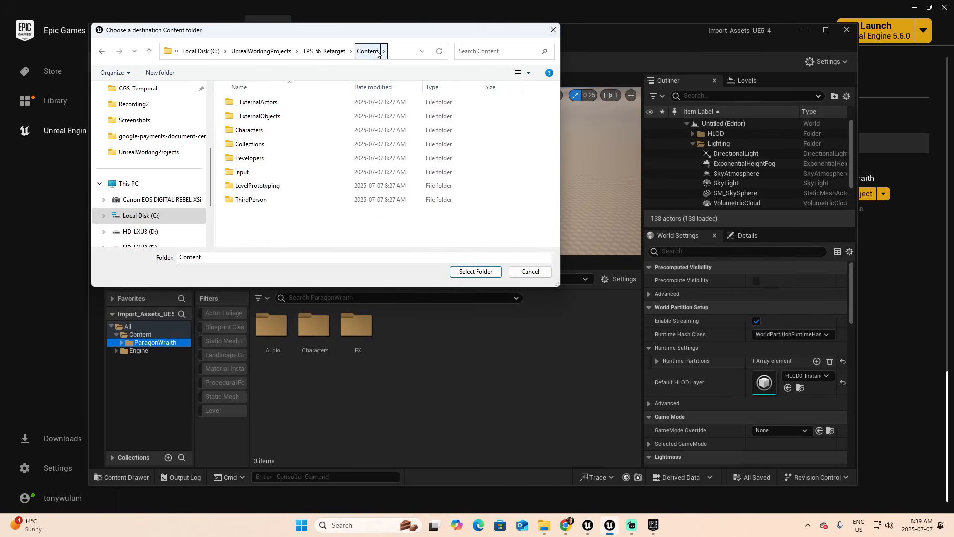
left_click(476, 272)
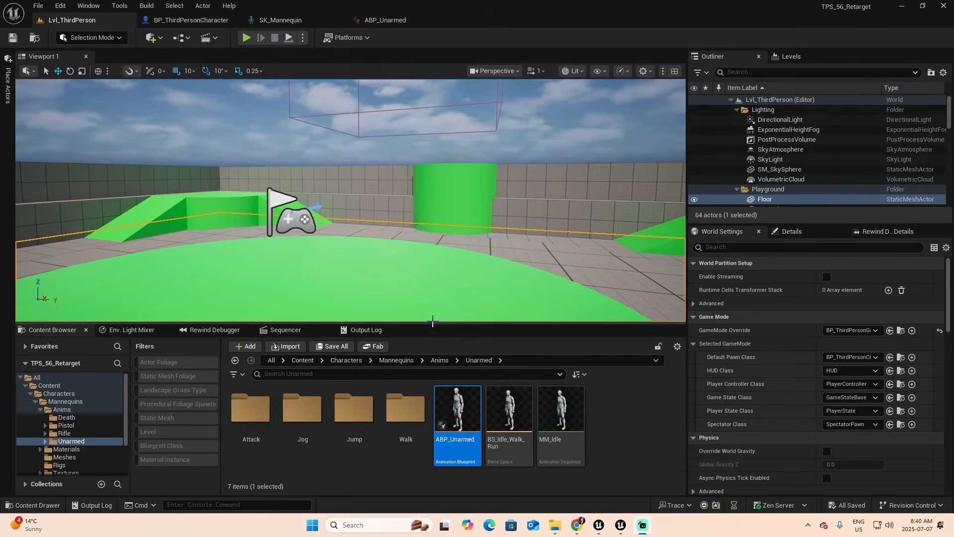
Check the migrated ParagonWraith folder in TPS_56_Retarget and open BP_ThirdPersonCharacter from the ThirdPerson Blueprints folder
scroll(74, 417, "down", 3)
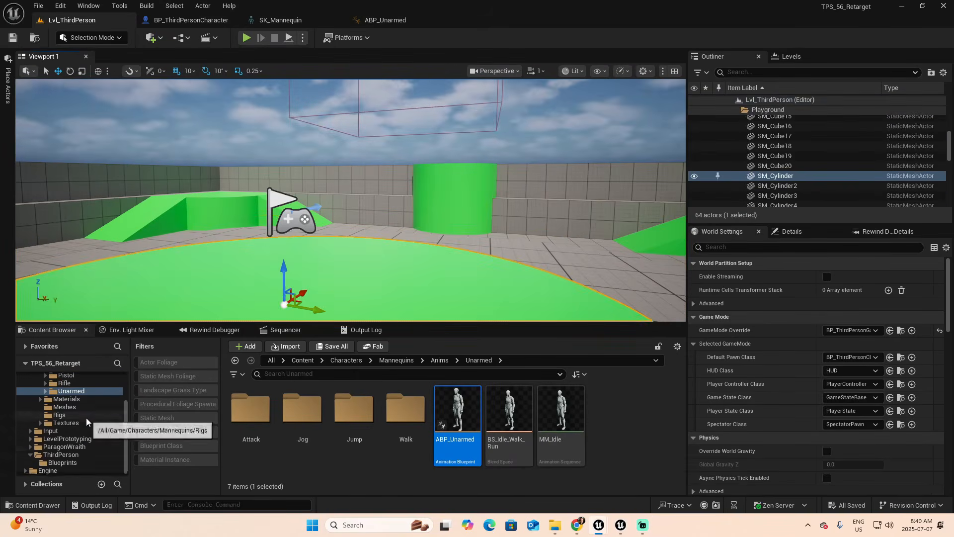
left_click(81, 447)
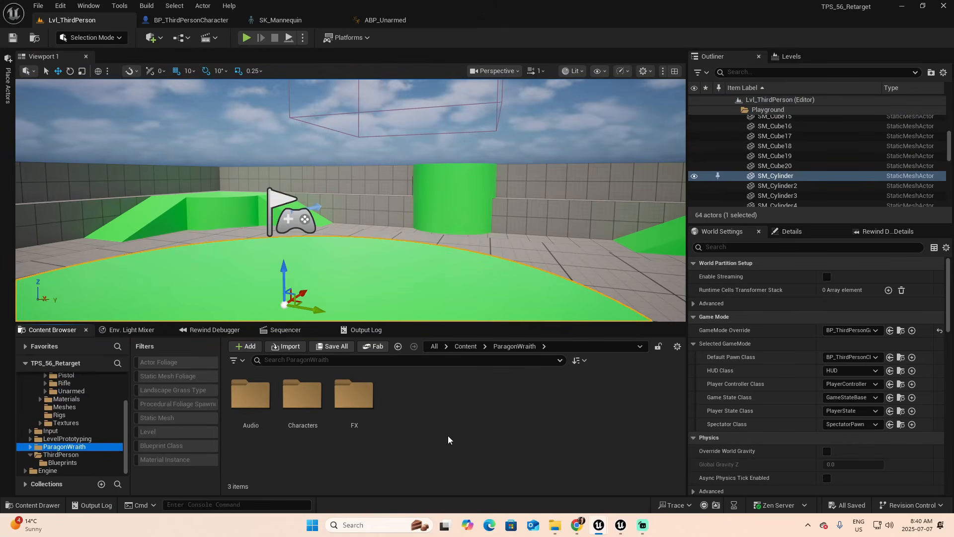
left_click(64, 455)
left_click(63, 462)
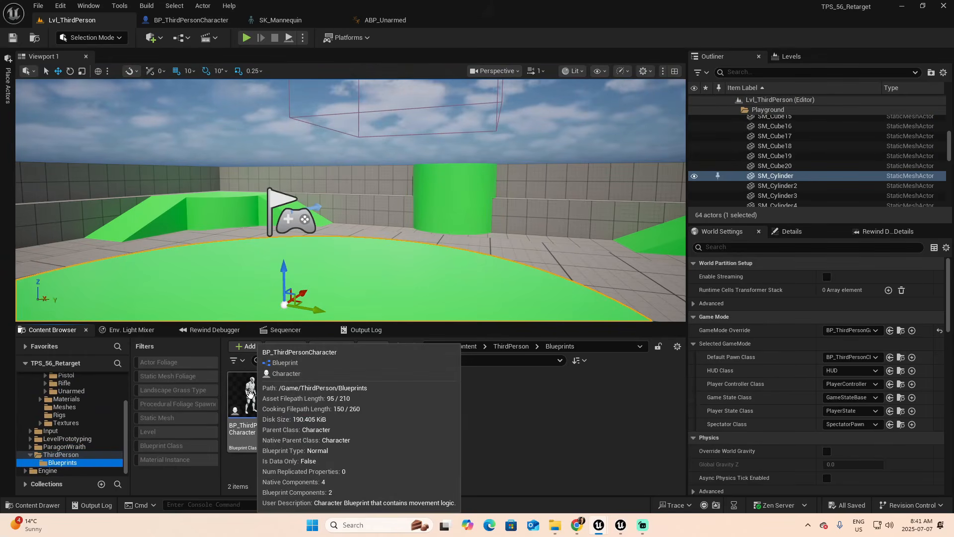
double_click(250, 394)
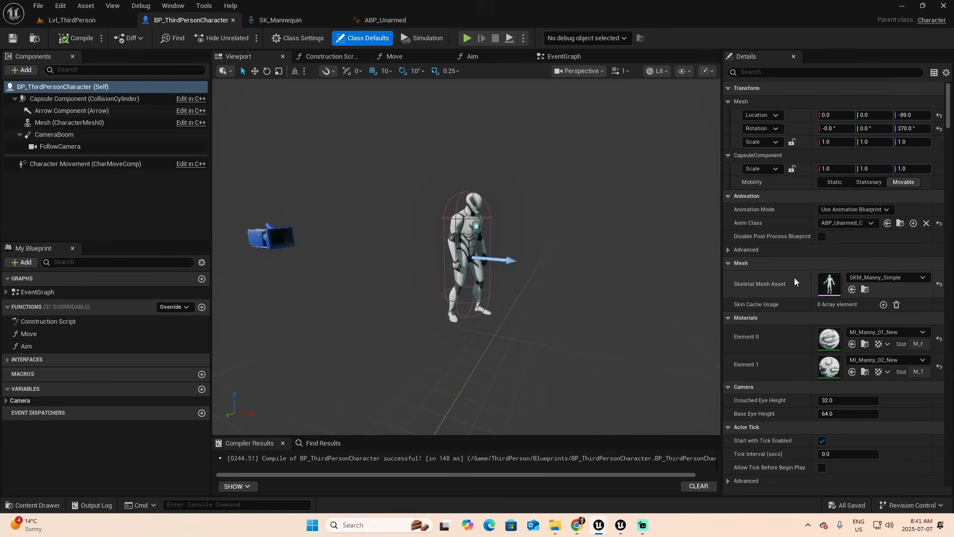
Set BP_ThirdPersonCharacter's Skeletal Mesh Asset to Wraith, and compile and save the blueprint
left_click(921, 278)
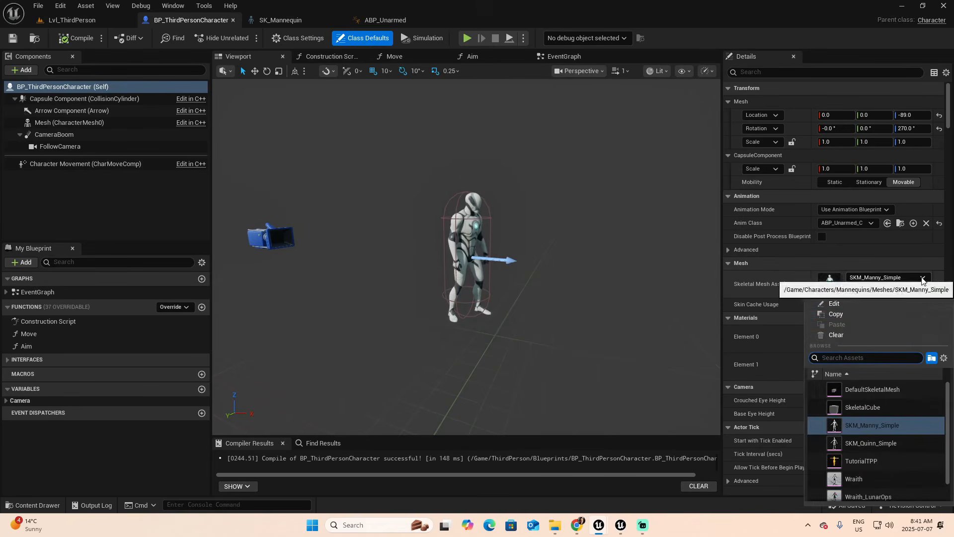
type("wraith")
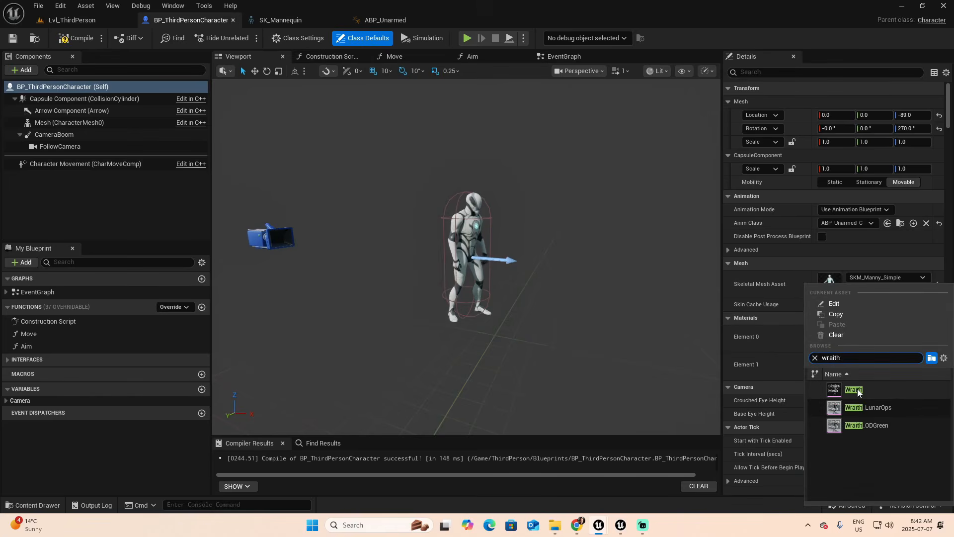
left_click(856, 391)
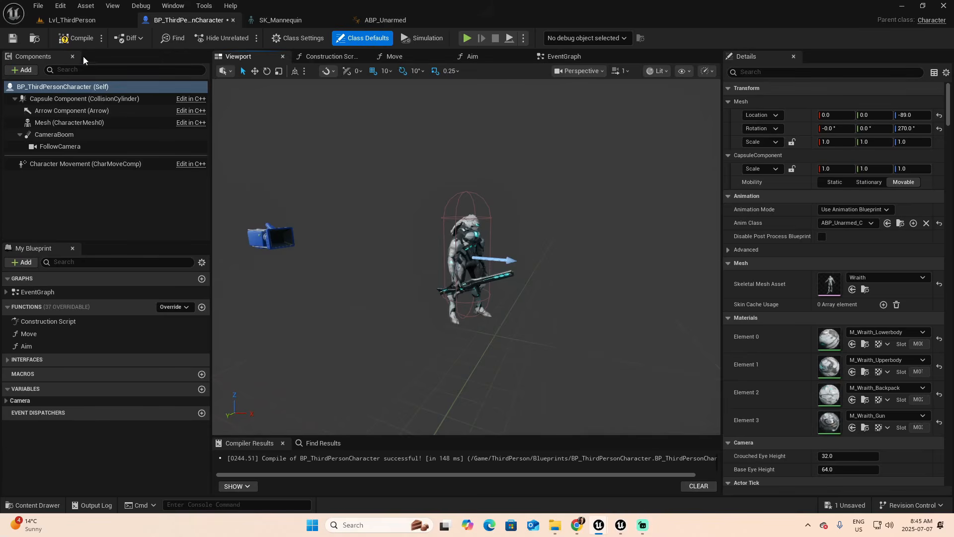
left_click(76, 40)
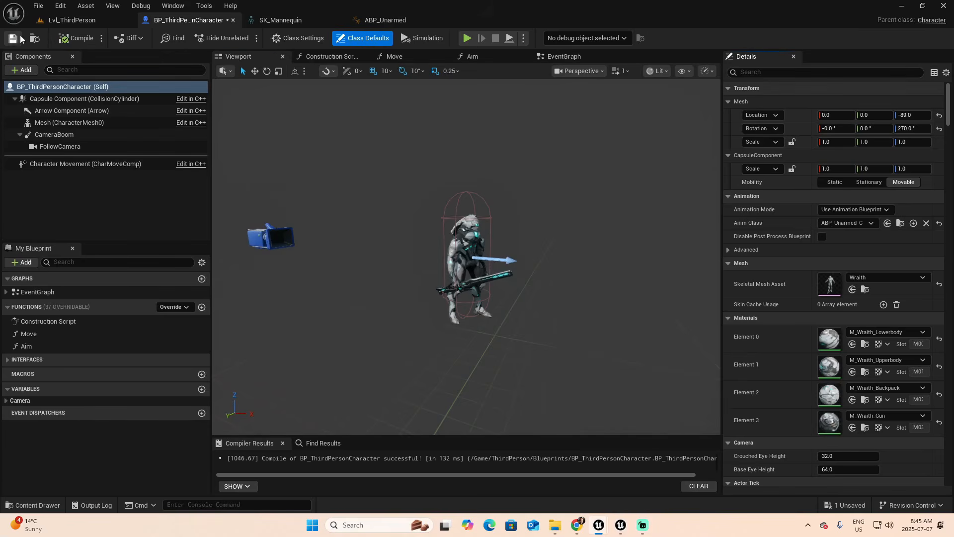
Play-test the Lvl_ThirdPerson level with the Wraith character and stop the session
left_click(79, 20)
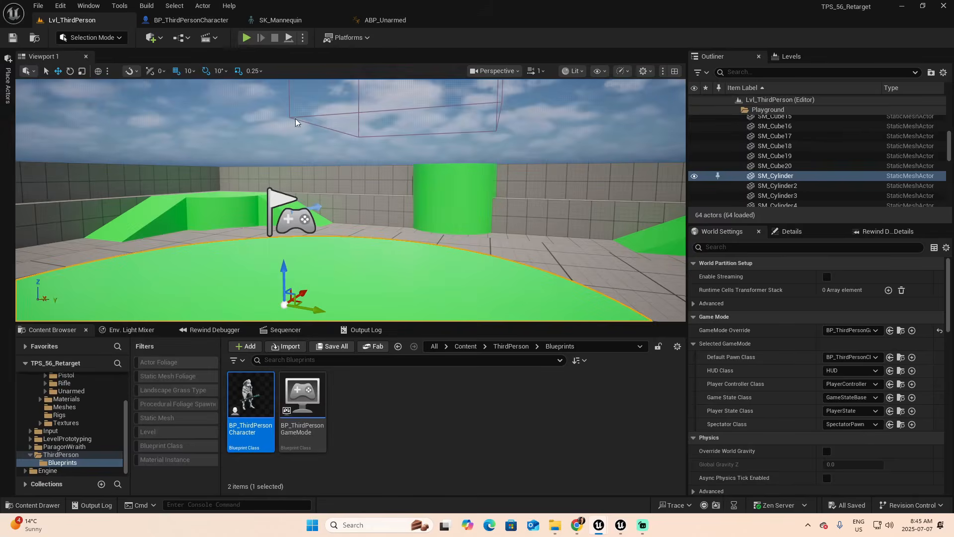
left_click(249, 42)
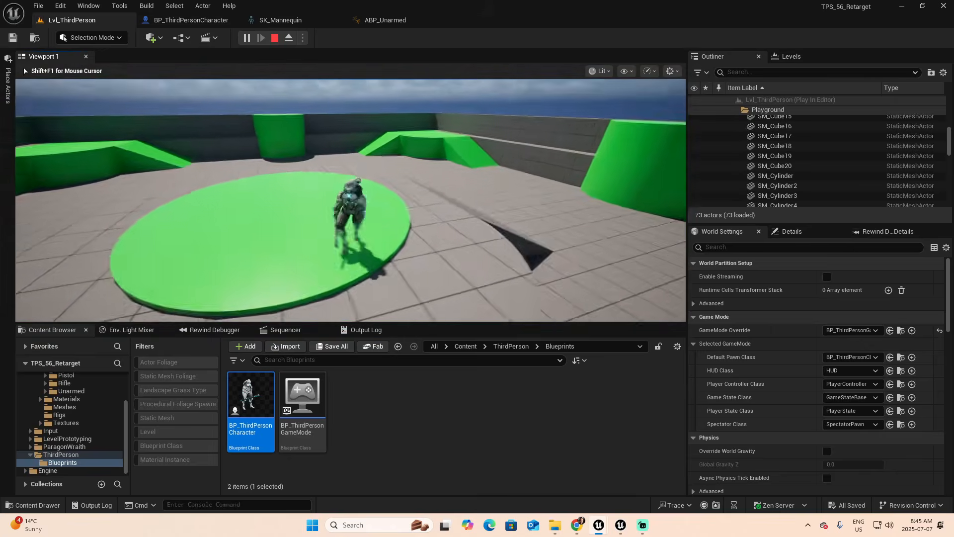
key("Escape")
Open the WraithPlayerCharacter blueprint from ParagonWraith/Characters/Heroes/Wraith and locate its skeletal mesh asset in the project content
left_click(65, 447)
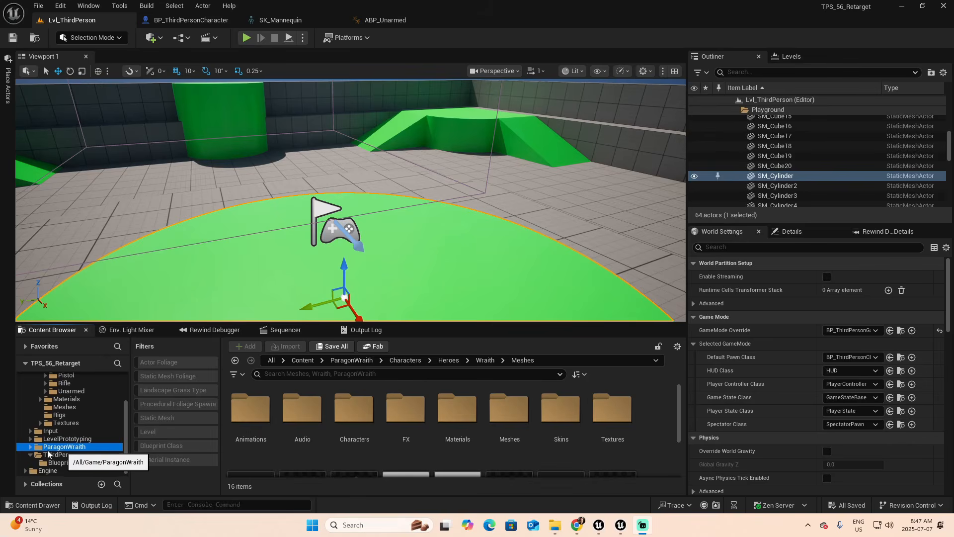
double_click(64, 449)
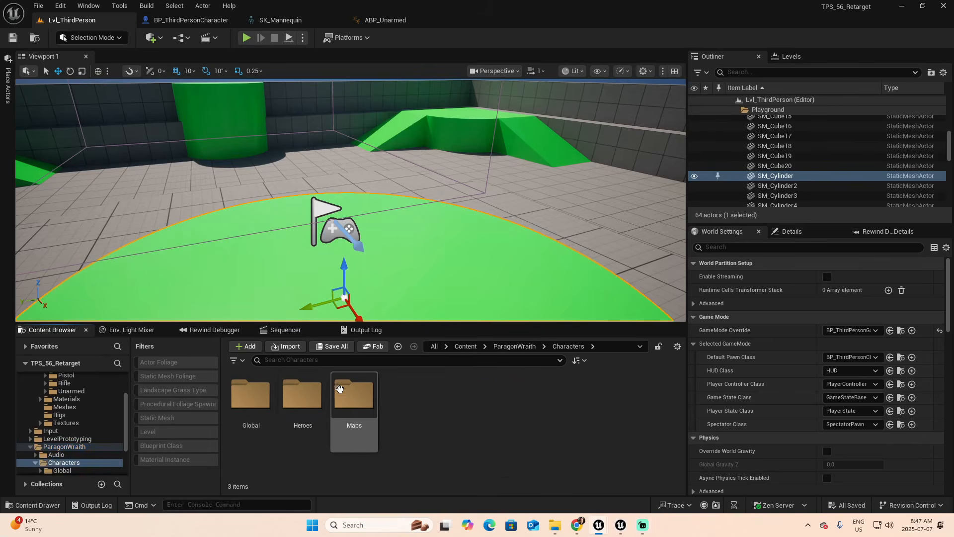
double_click(303, 402)
double_click(251, 410)
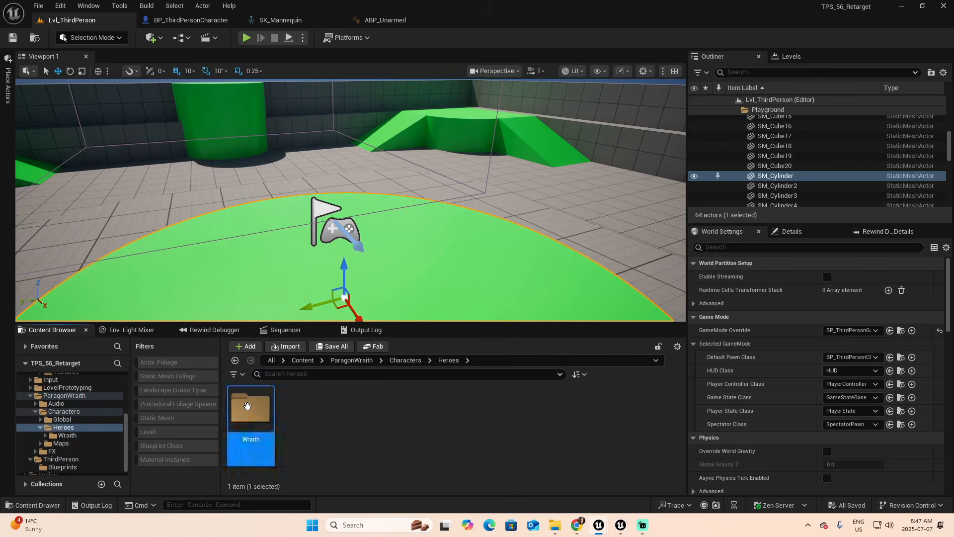
double_click(252, 414)
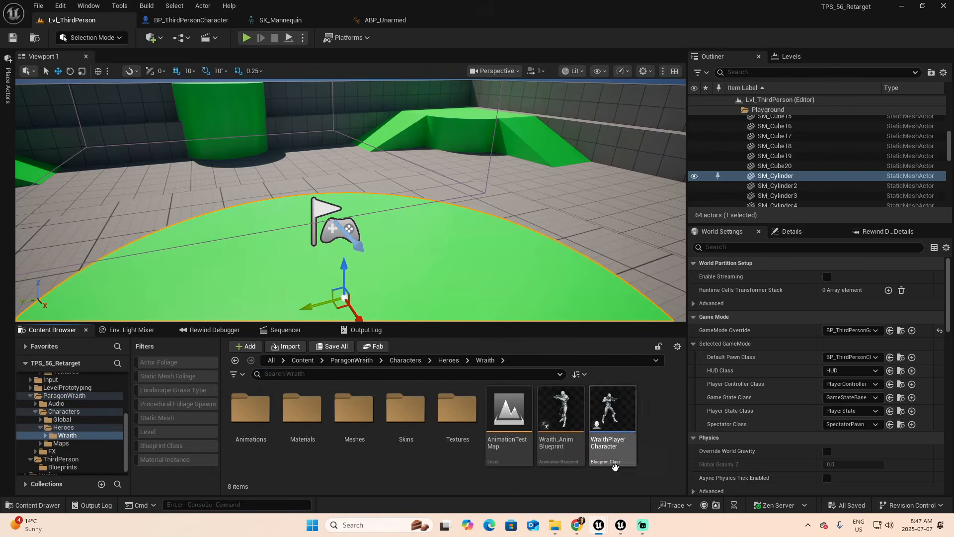
mouse_move(618, 417)
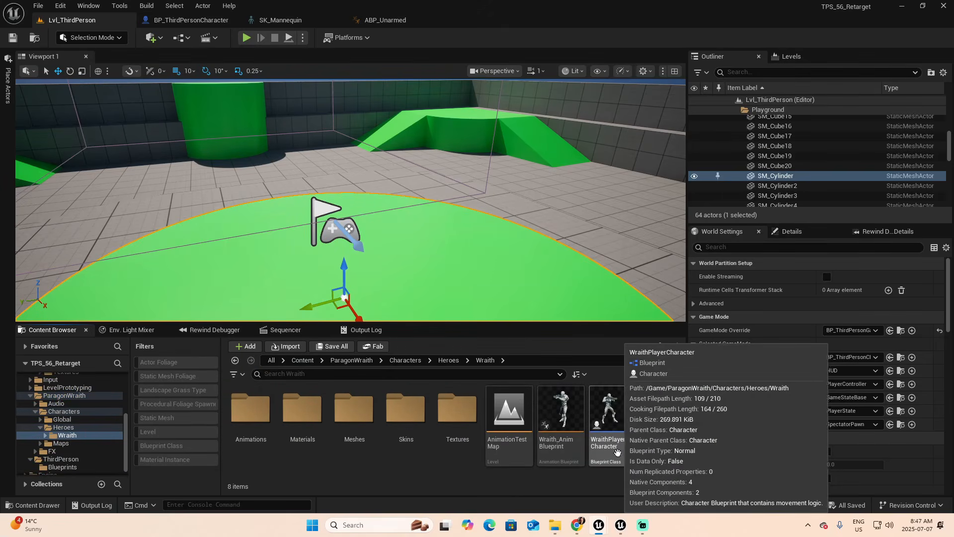
double_click(618, 418)
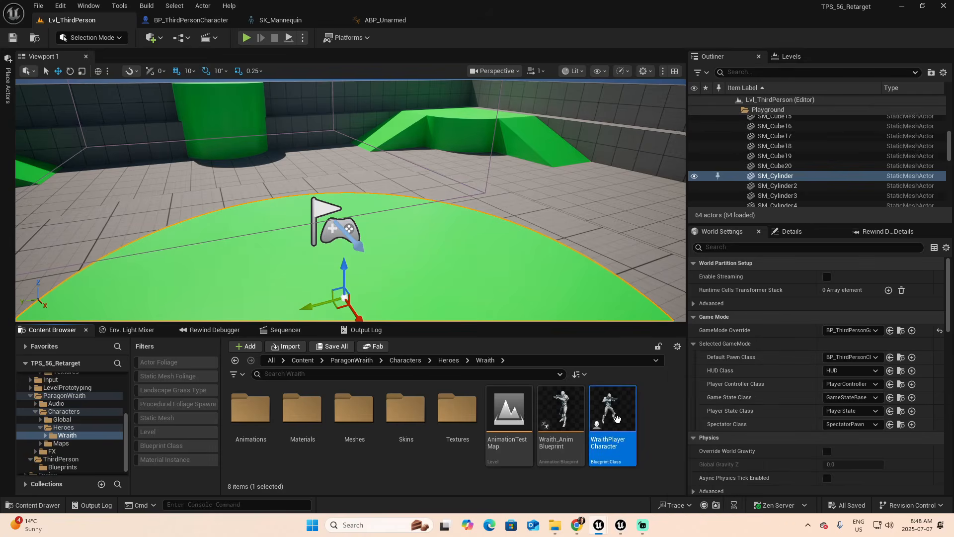
left_click(238, 57)
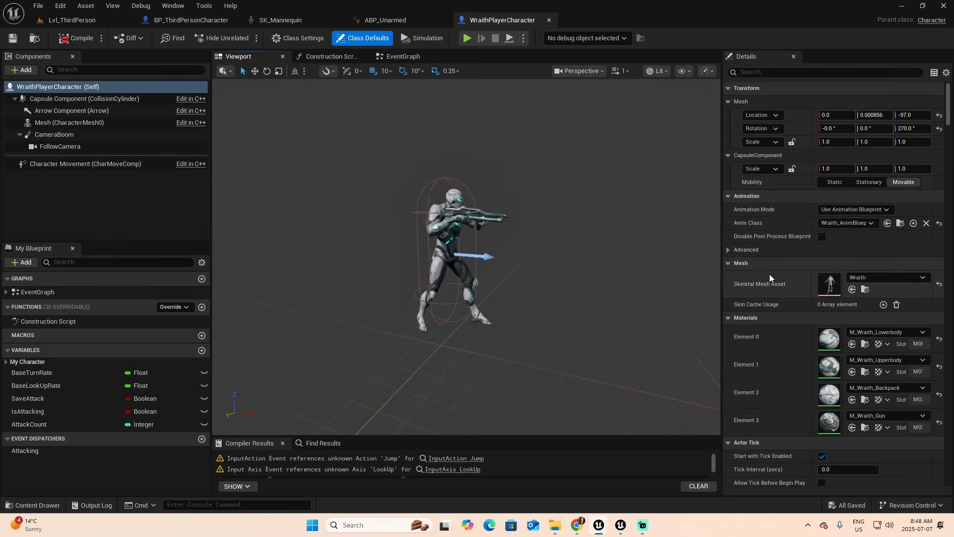
left_click(865, 290)
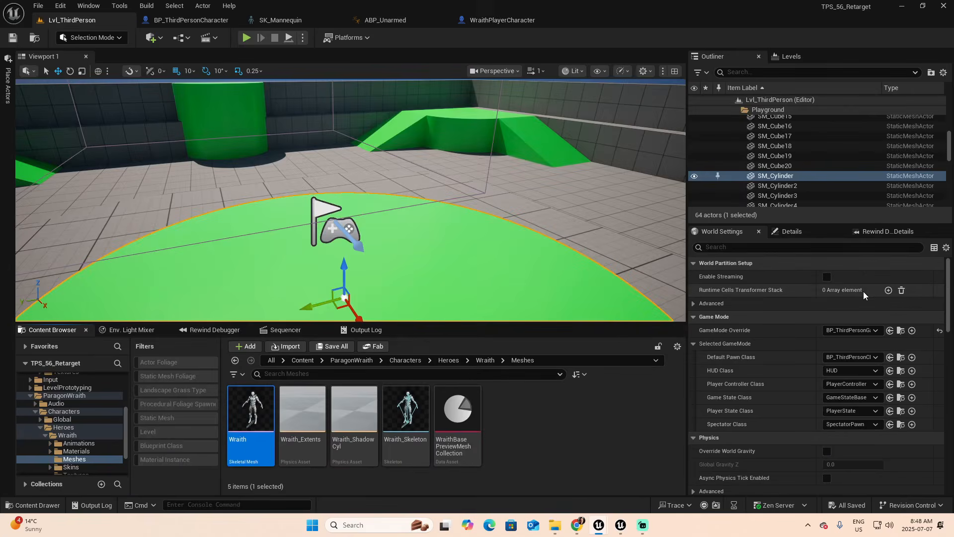
Open the Wraith skeletal mesh from the Meshes folder and inspect it together with its Wraith_Skeleton asset
double_click(250, 417)
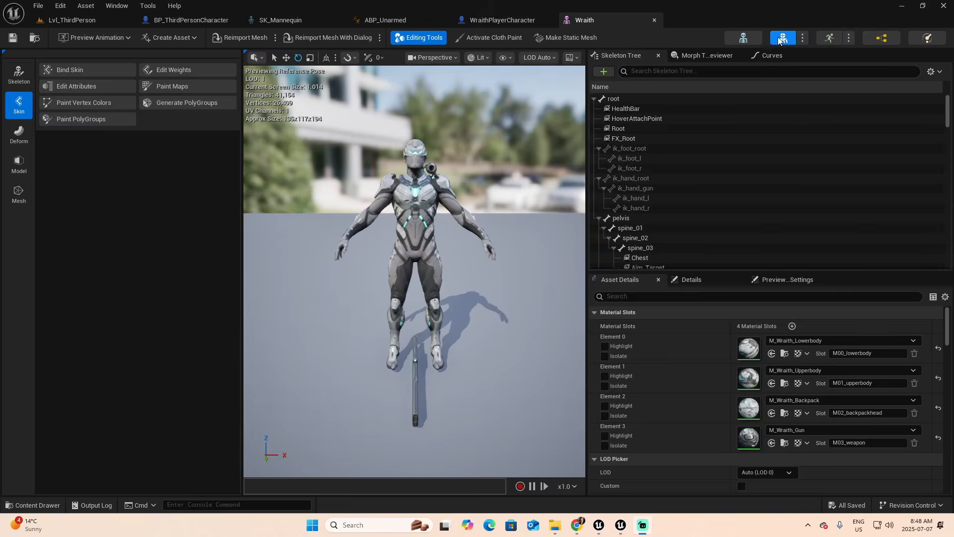
left_click(745, 37)
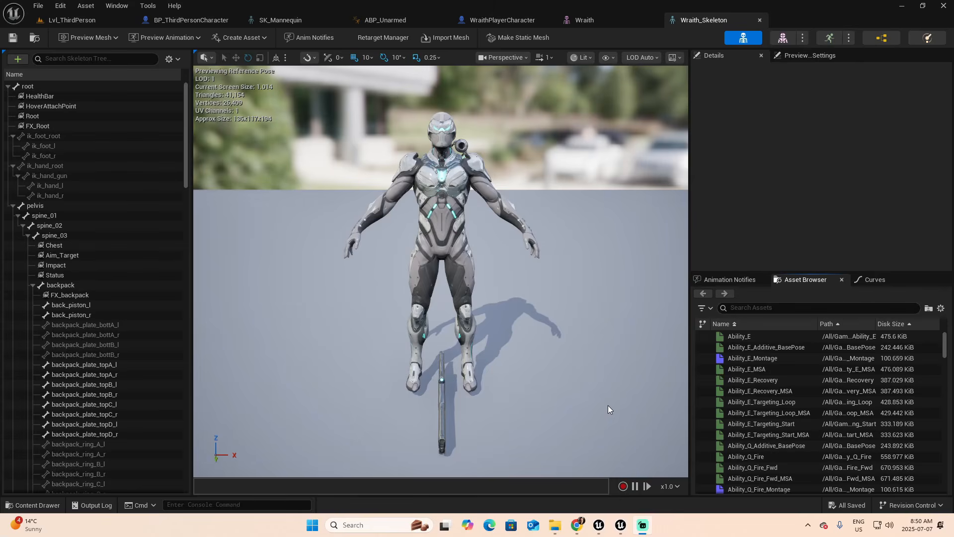
Set BP_ThirdPersonCharacter's Anim Class to None, compile and save the blueprint, and check the character's pose
left_click(186, 20)
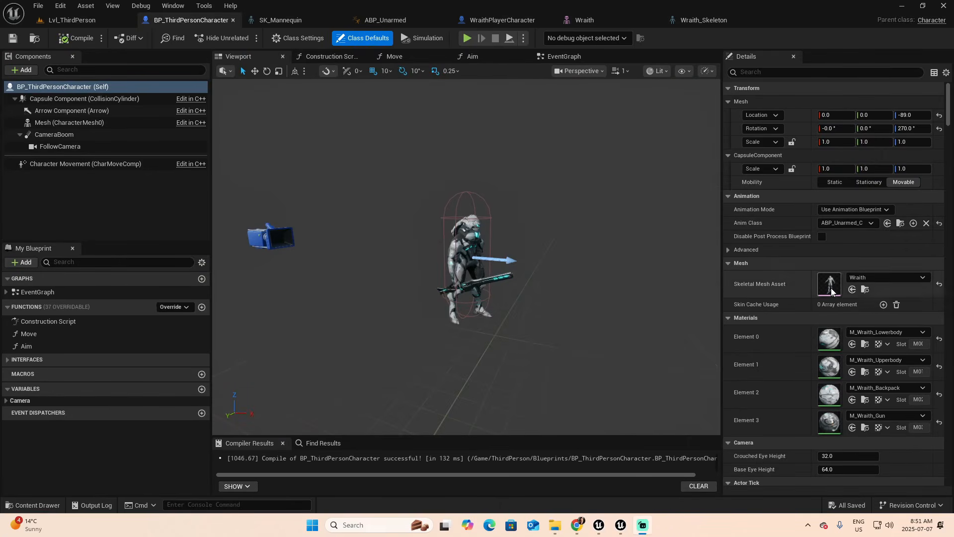
left_click(869, 223)
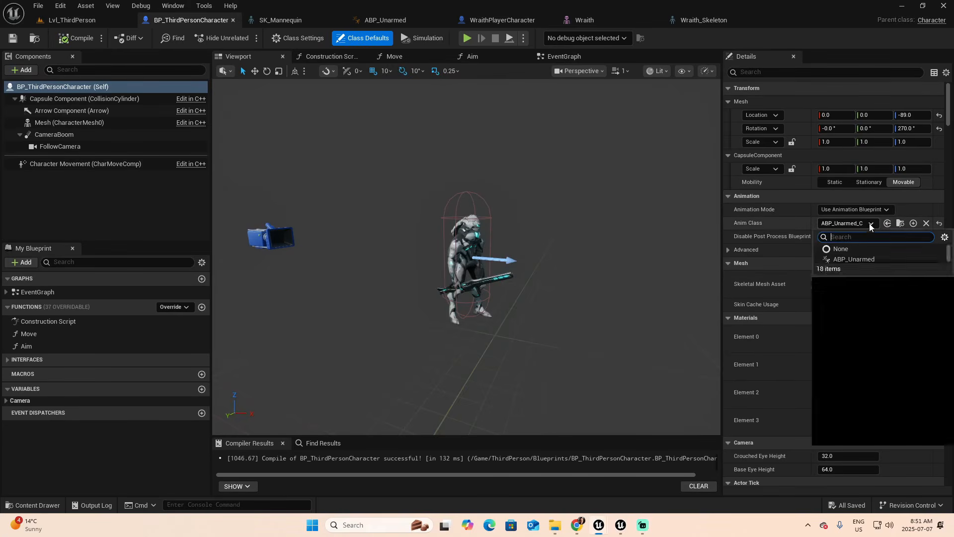
left_click(853, 249)
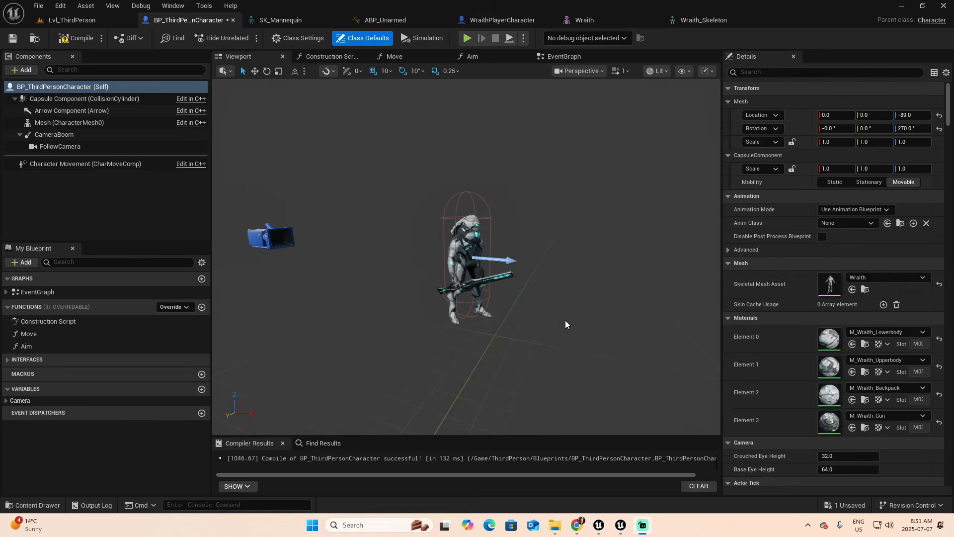
left_click(77, 39)
left_click(13, 38)
left_click_drag(356, 192, 375, 204)
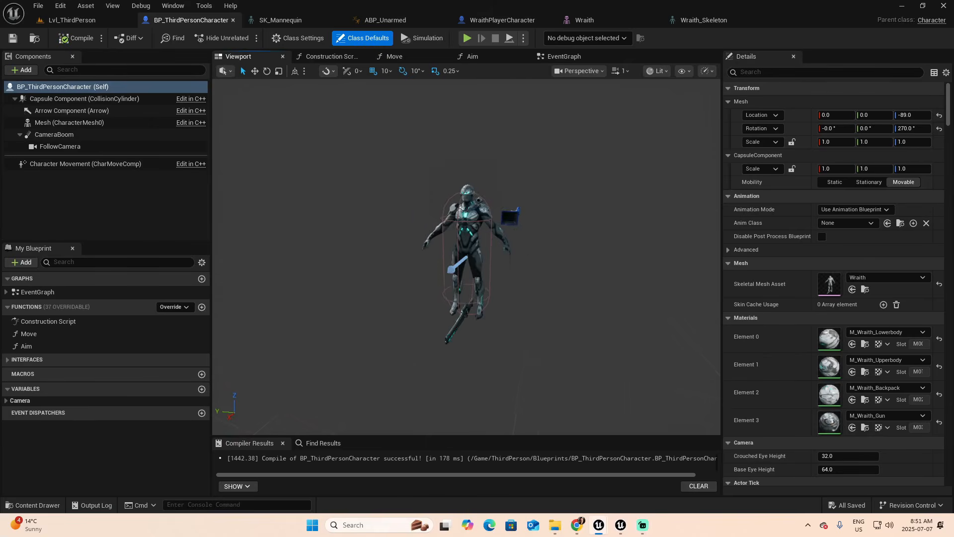
scroll(536, 256, "up", 3)
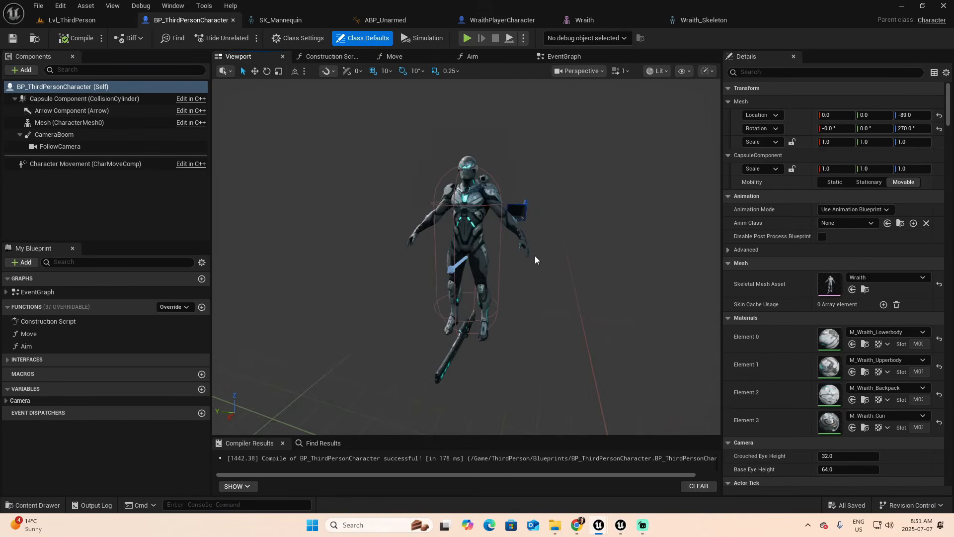
Try to play the Lvl_ThirdPerson level and go to the WraithPlayerCharacter blueprint named in the compilation error, dismissing the message log
left_click(92, 21)
left_click(247, 38)
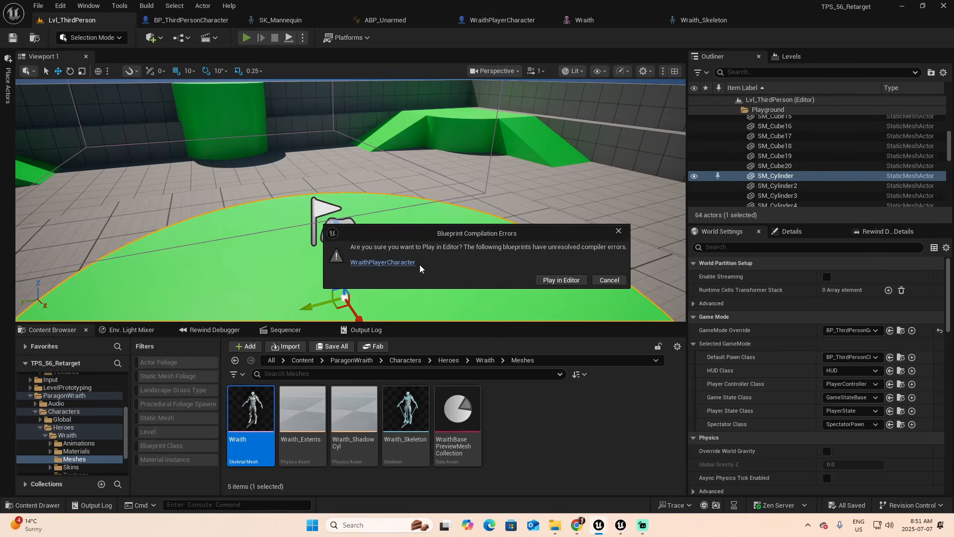
left_click(399, 264)
left_click(422, 273)
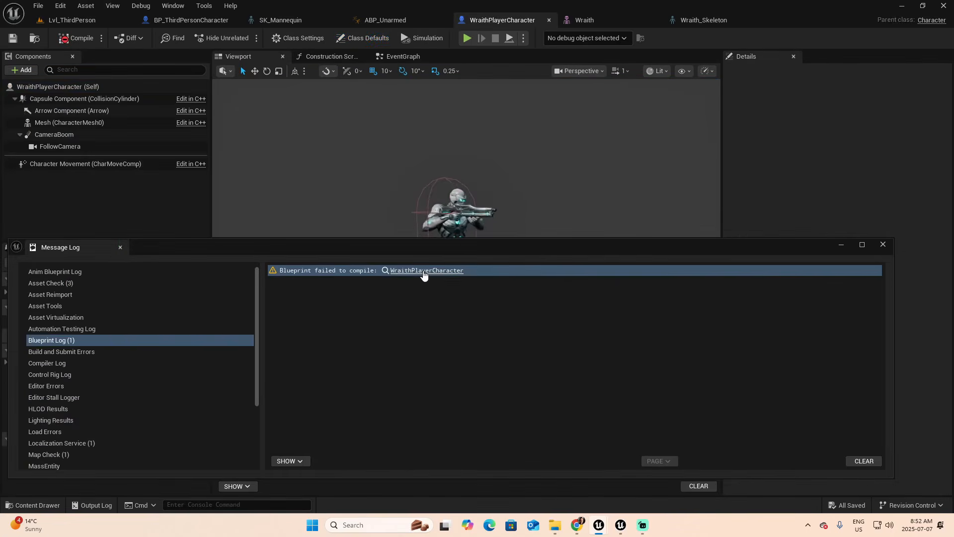
left_click(883, 245)
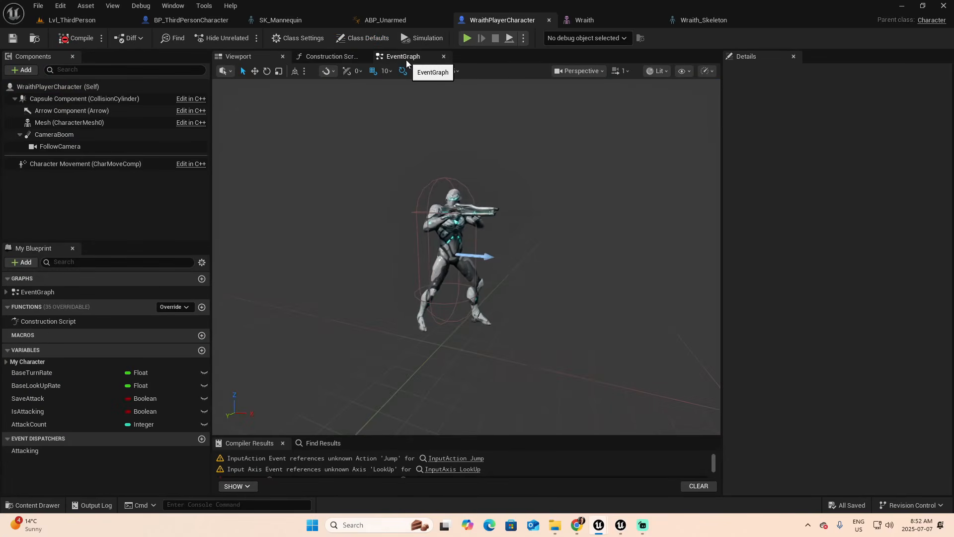
Delete all nodes from WraithPlayerCharacter's EventGraph, and compile and save the blueprint
left_click(407, 57)
scroll(424, 236, "down", 5)
right_click_drag(436, 138, 541, 266)
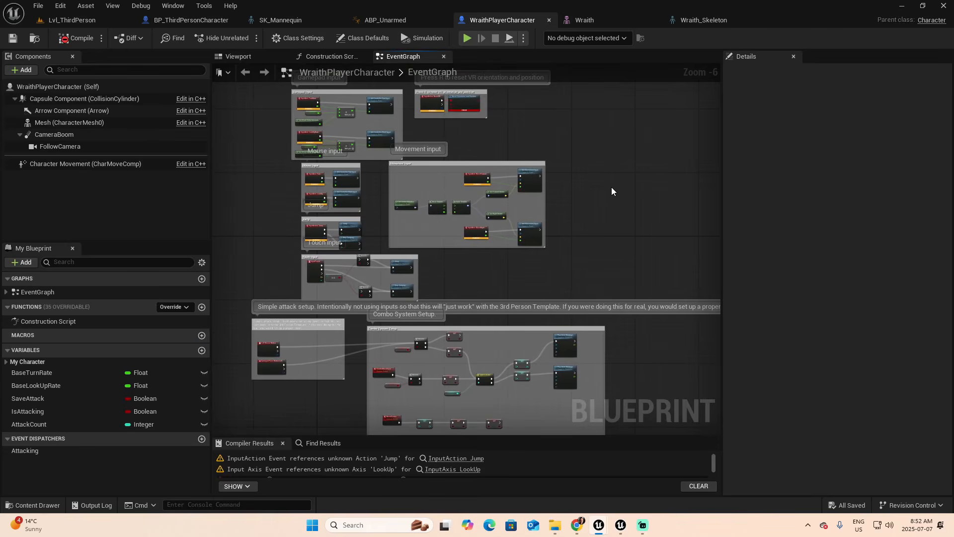
key("ctrl+a")
key("Delete")
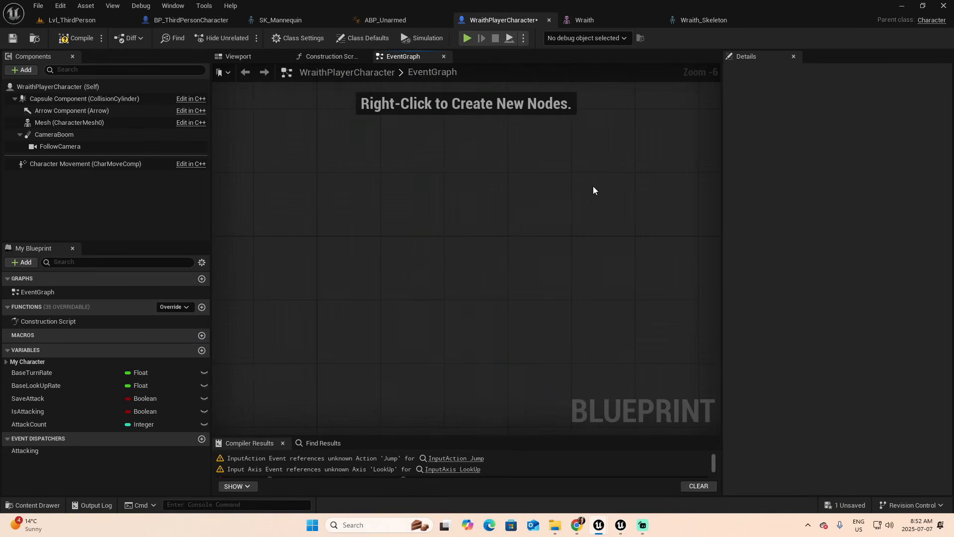
left_click(76, 39)
left_click(12, 39)
Try playing the level again, open the erroring Wraith_AnimBlueprint and locate the Combo Attack Save error in its graph
left_click(101, 21)
left_click(246, 38)
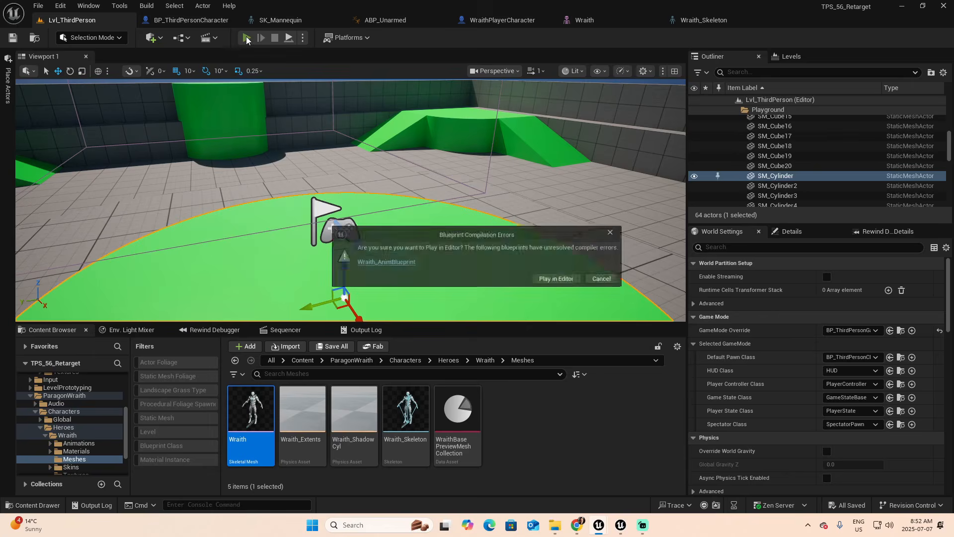
left_click(395, 265)
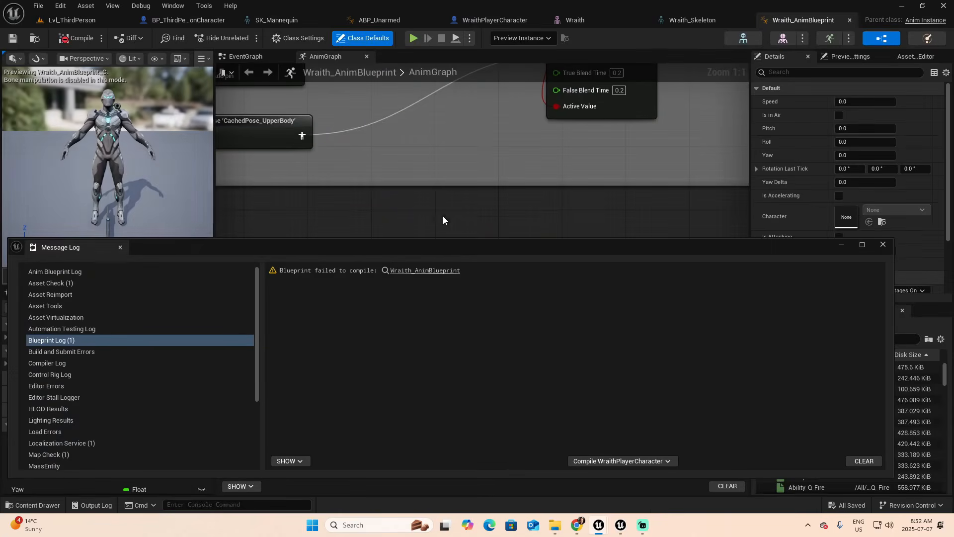
left_click(875, 249)
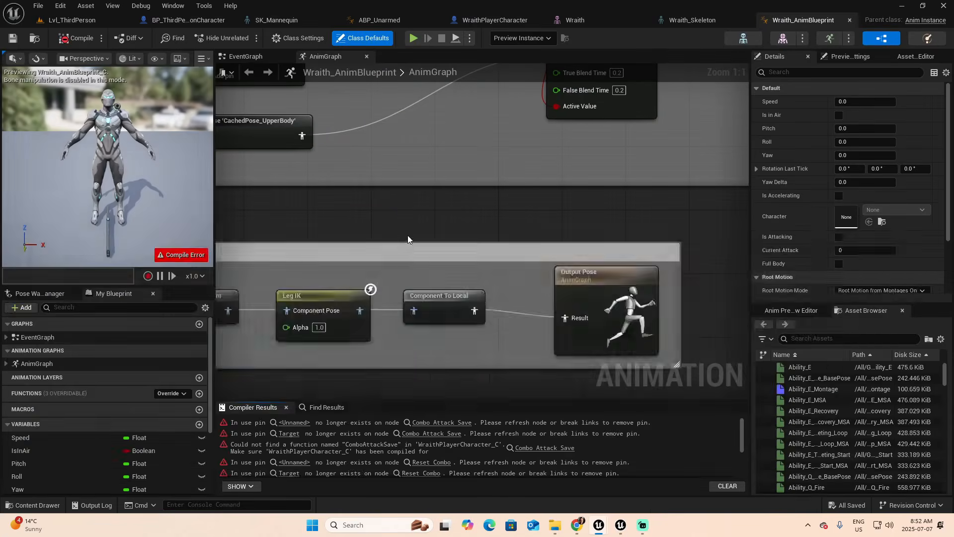
scroll(494, 189, "down", 3)
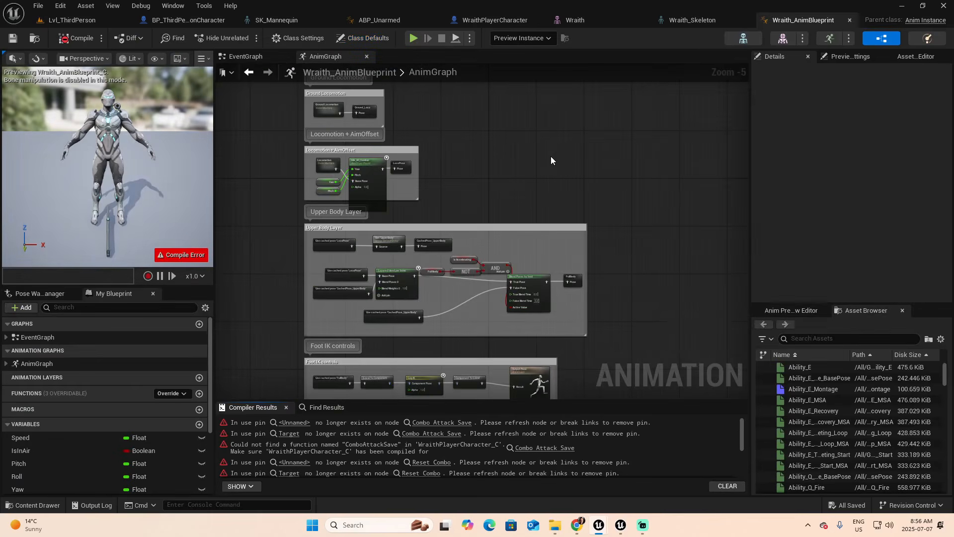
left_click(295, 423)
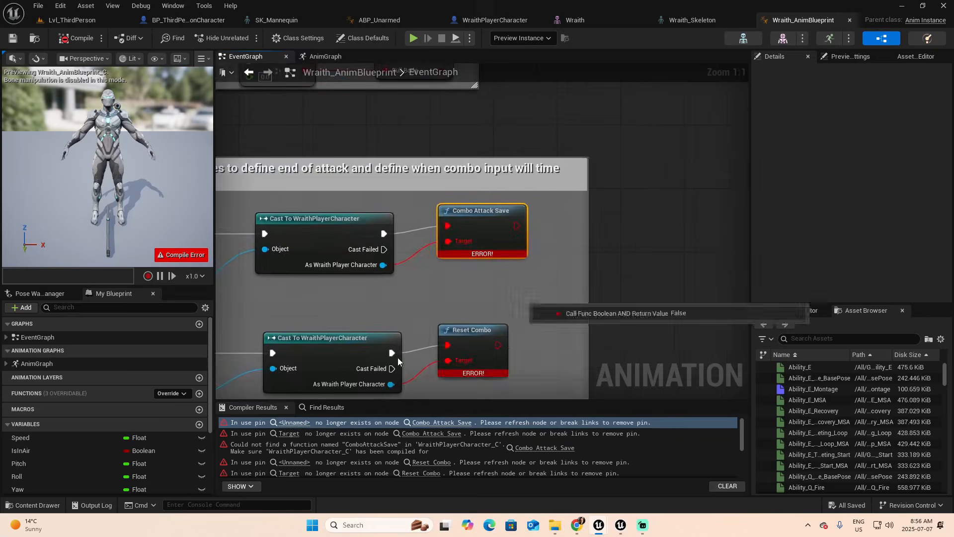
Delete all nodes from Wraith_AnimBlueprint's EventGraph, compile and save it, and close the blueprint
scroll(631, 249, "down", 4)
right_click_drag(682, 153, 736, 395)
right_click_drag(342, 368, 374, 299)
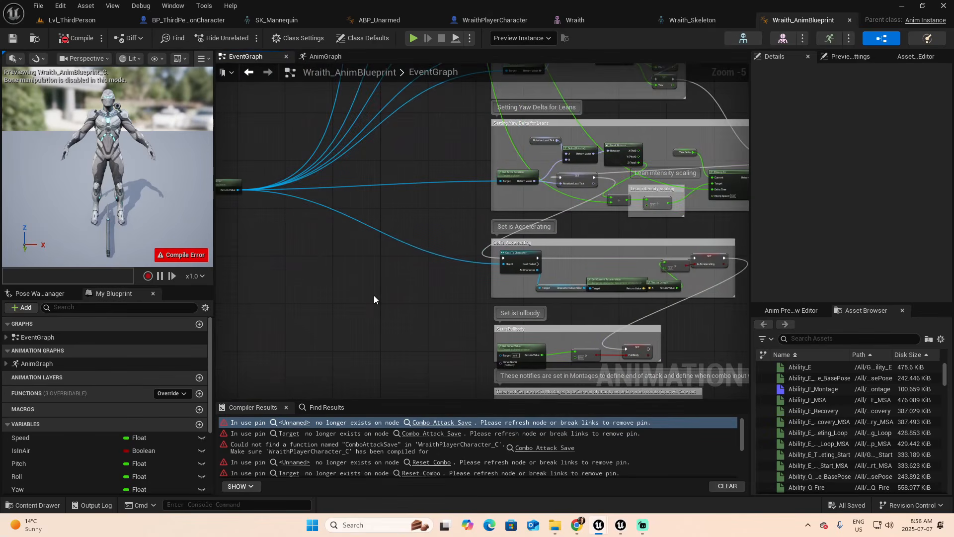
key("ctrl+a")
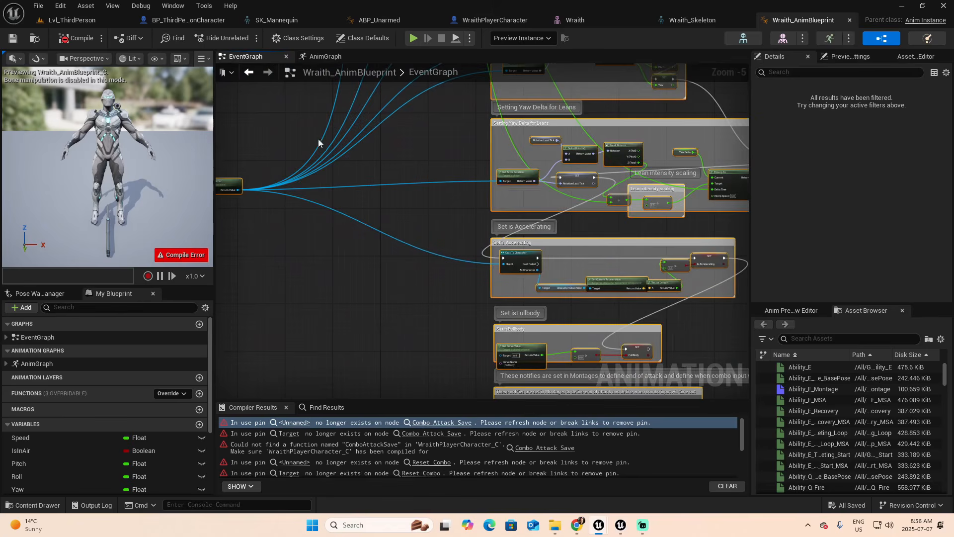
key("Delete")
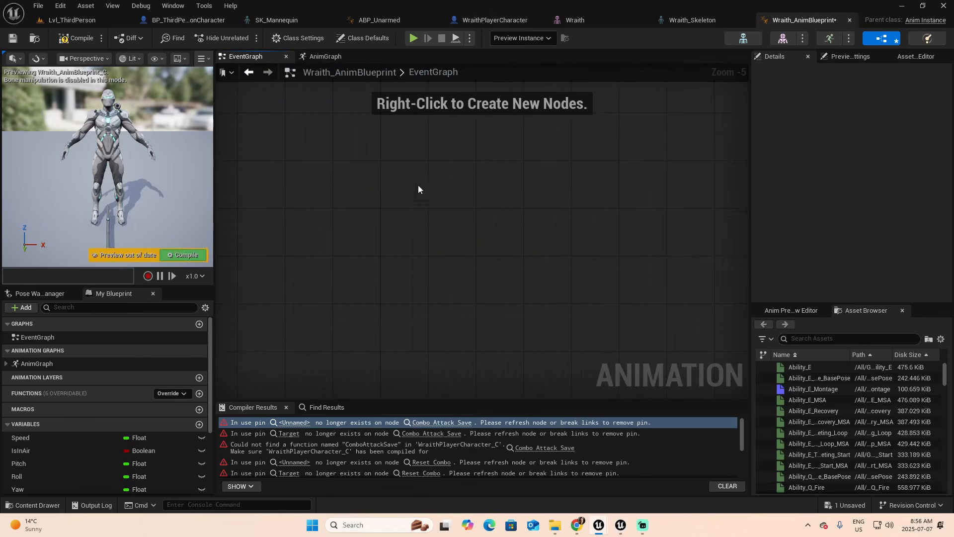
left_click(73, 43)
key("ctrl+s")
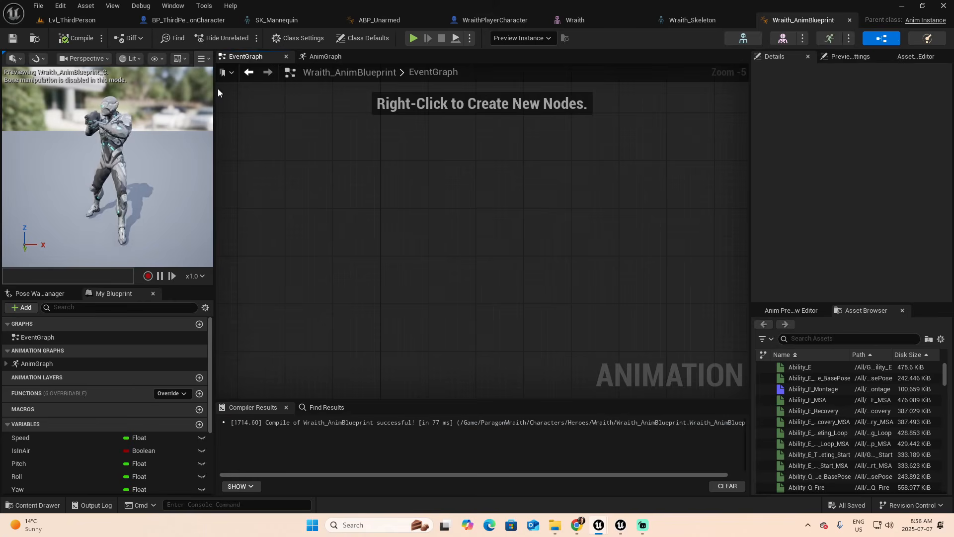
left_click(850, 20)
Play-test Lvl_ThirdPerson by moving the Wraith character around without an animation class, and stop the session
left_click(94, 20)
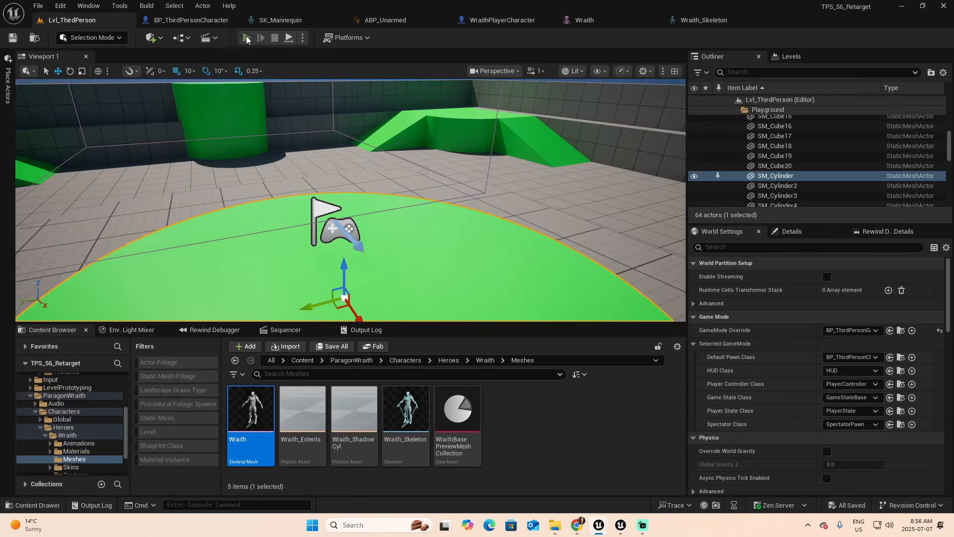
key("alt+p")
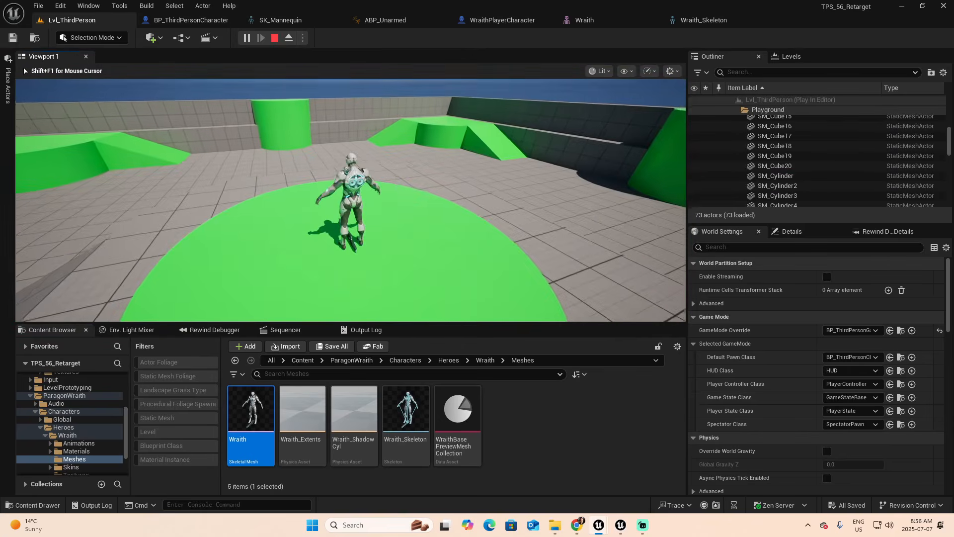
key("w")
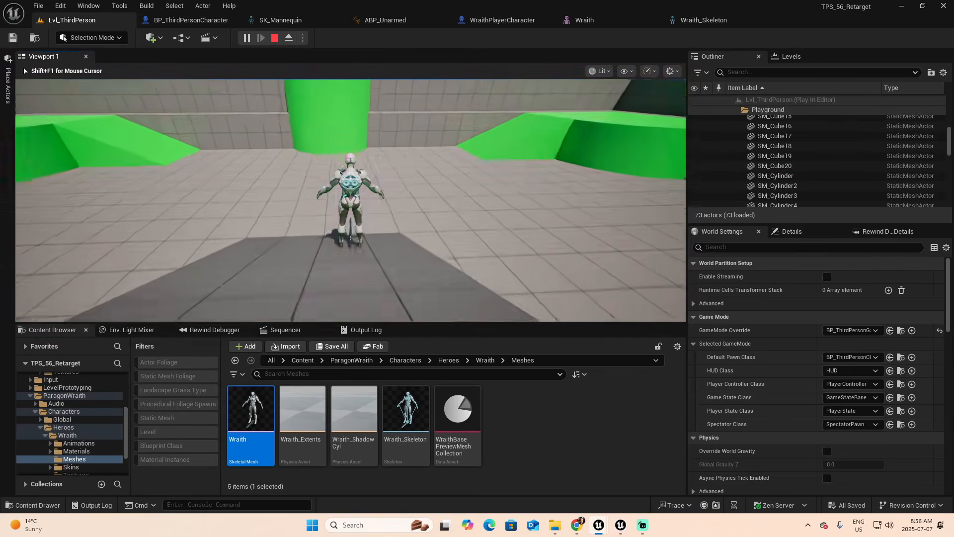
key("a")
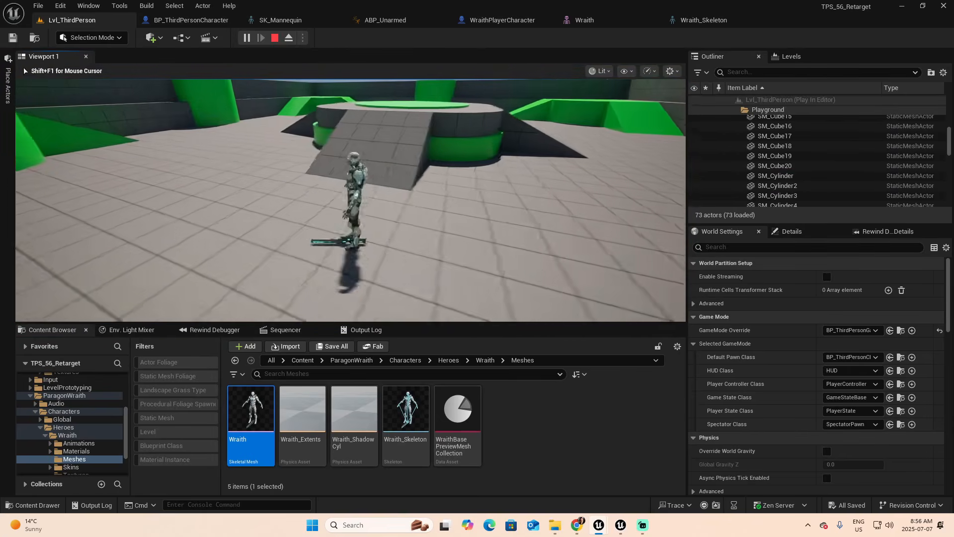
key("w")
key("w")
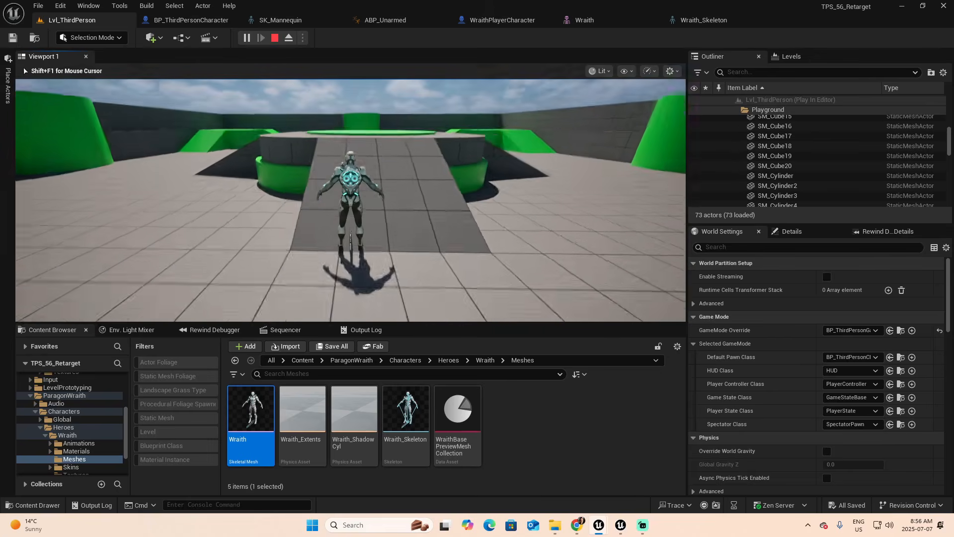
key("w")
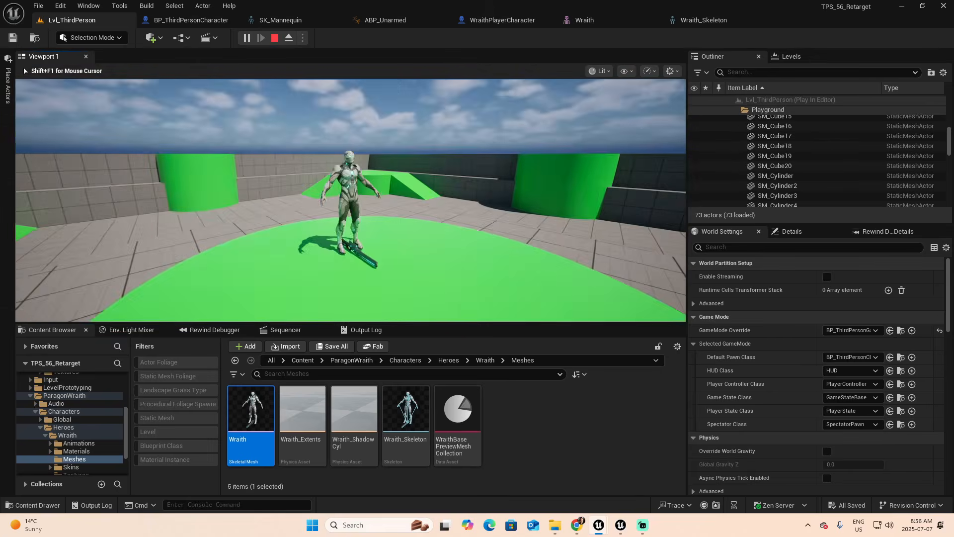
key("Escape")
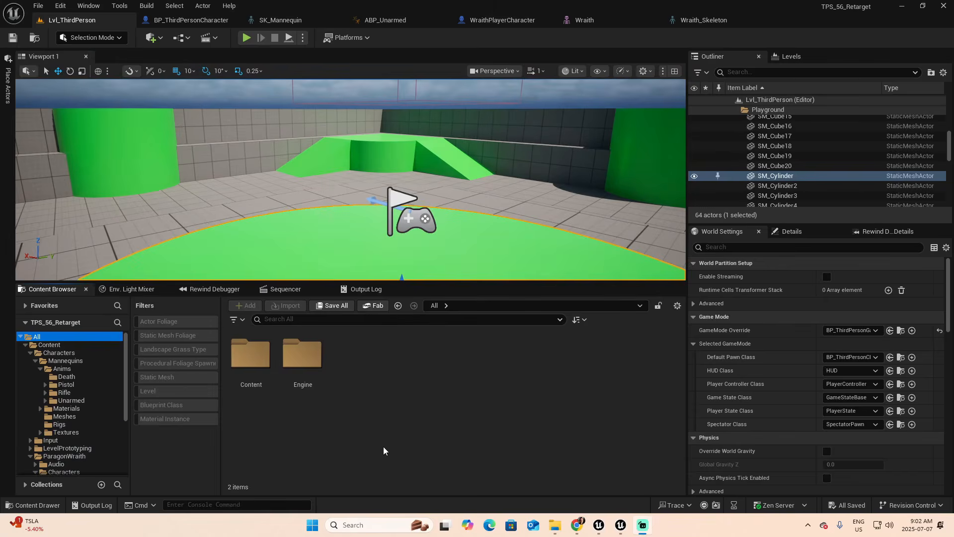
Create an IK Rig named IK_Mannequin in the Characters/Mannequins/Meshes folder
left_click(54, 347)
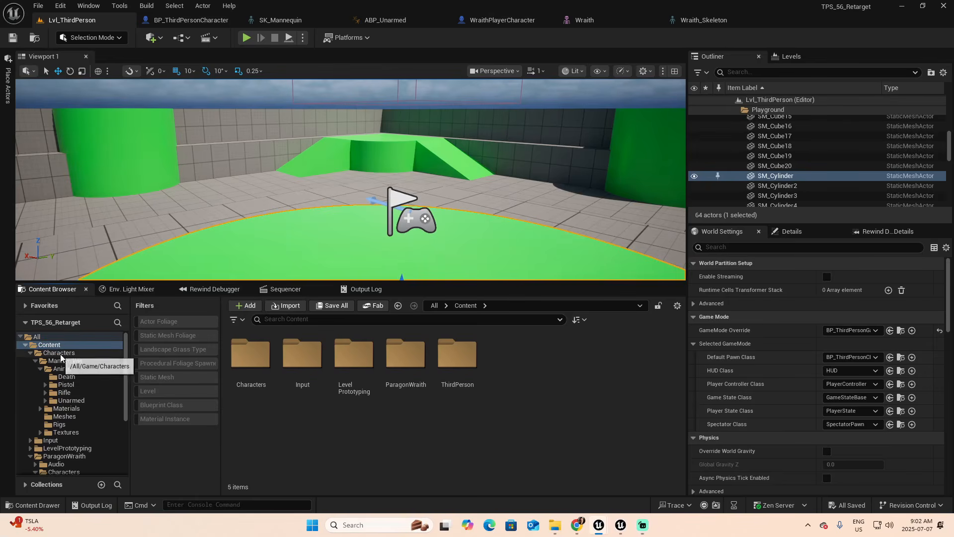
left_click(59, 353)
left_click(65, 361)
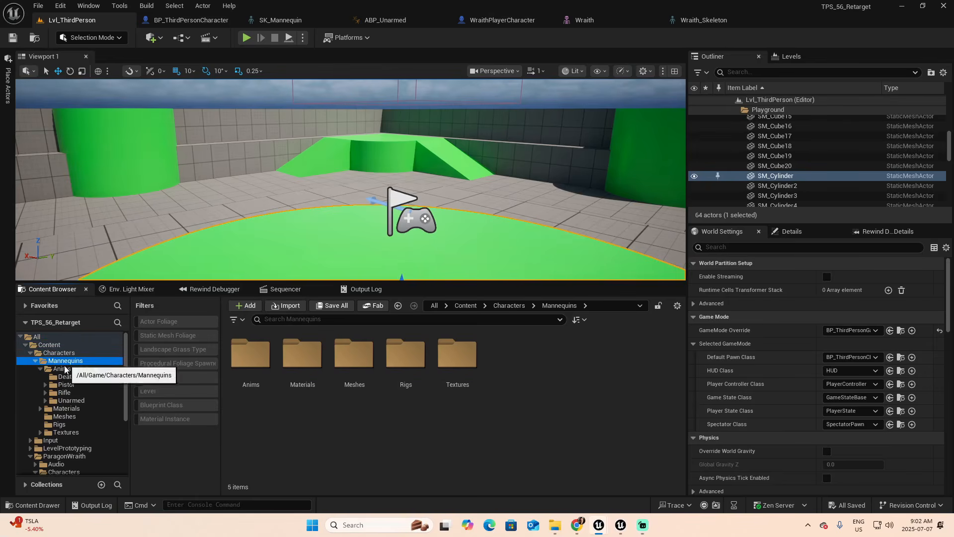
left_click(64, 417)
right_click(410, 396)
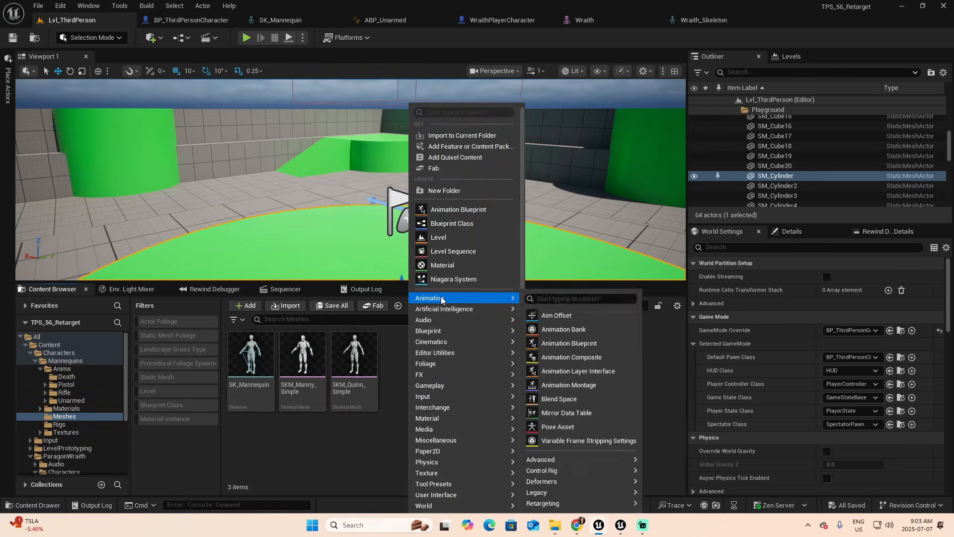
mouse_move(440, 298)
mouse_move(561, 506)
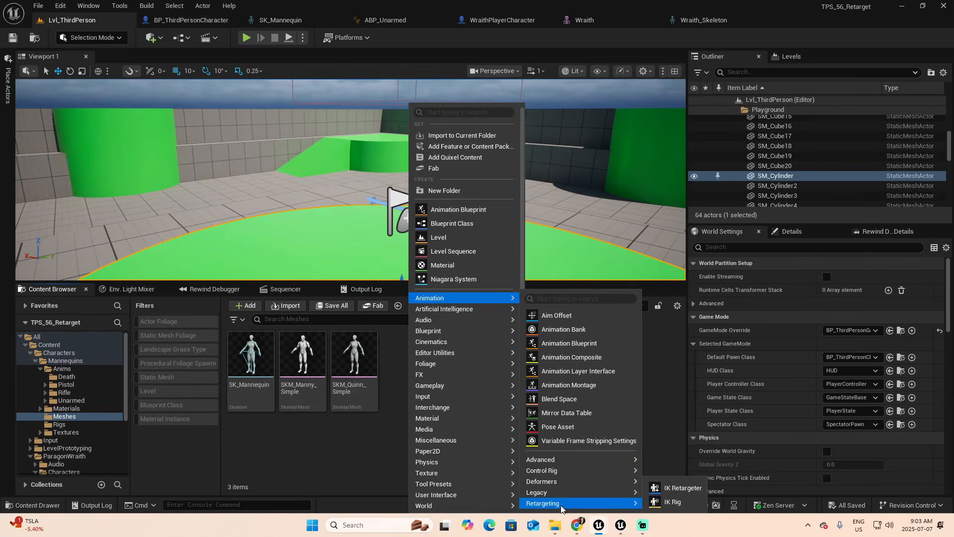
left_click(676, 502)
type("IK_Mannequin")
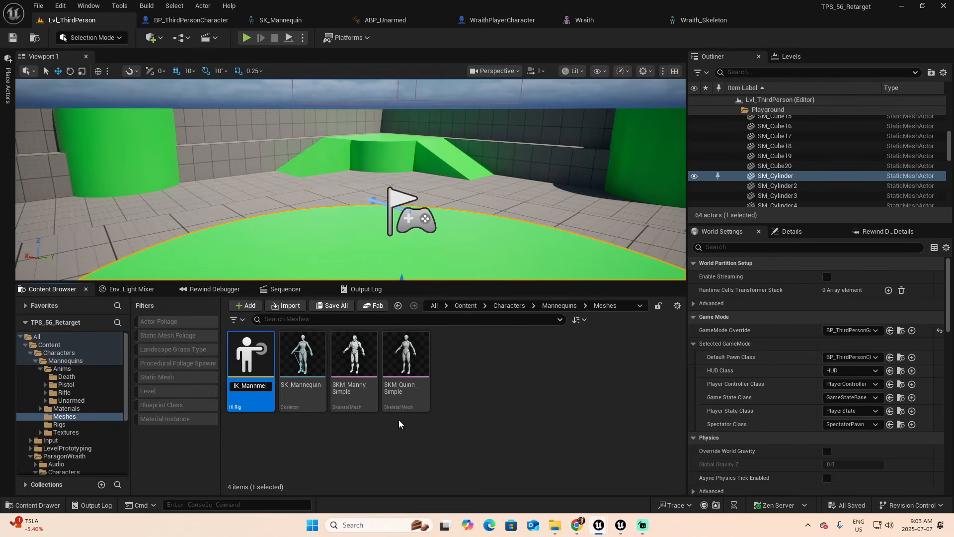
key("Return")
Open the IK_Mannequin rig and assign SKM_Quinn_Simple as its preview skeletal mesh
double_click(260, 366)
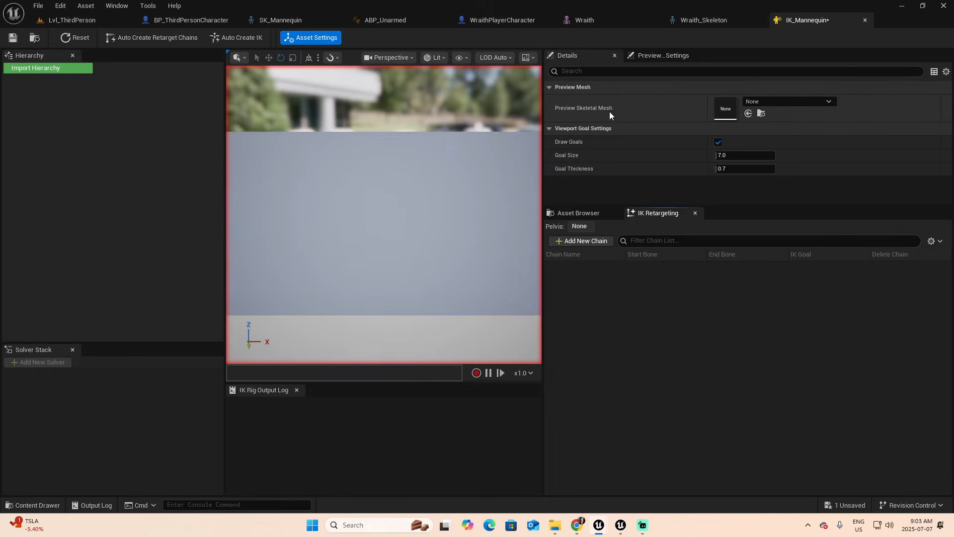
left_click(817, 103)
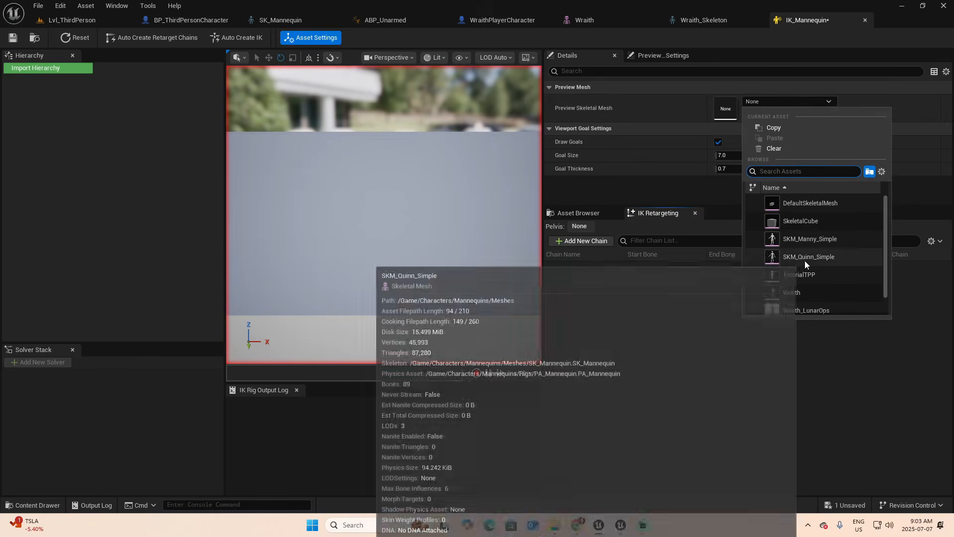
left_click(810, 257)
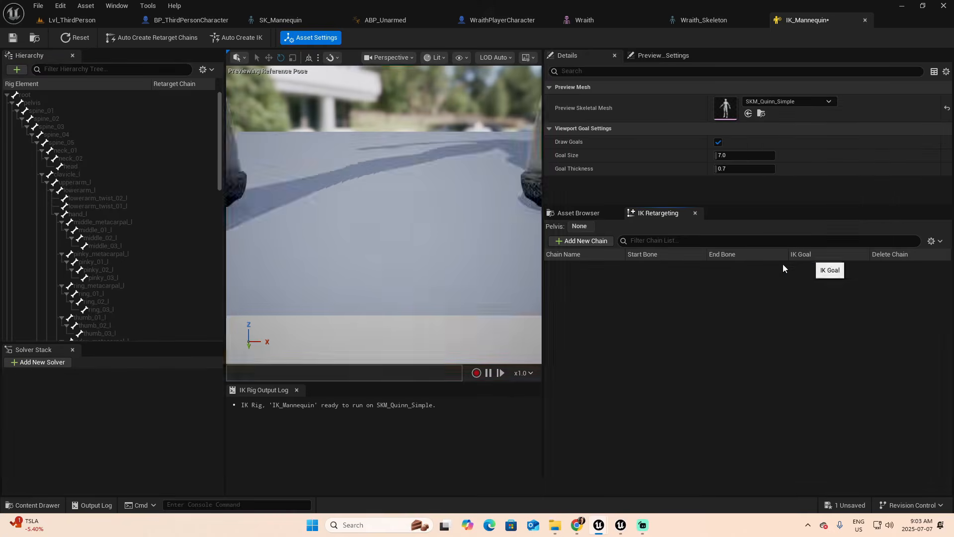
Auto-create the full-body IK and the retarget chains for the mannequin in IK_Mannequin
scroll(391, 199, "up", 6)
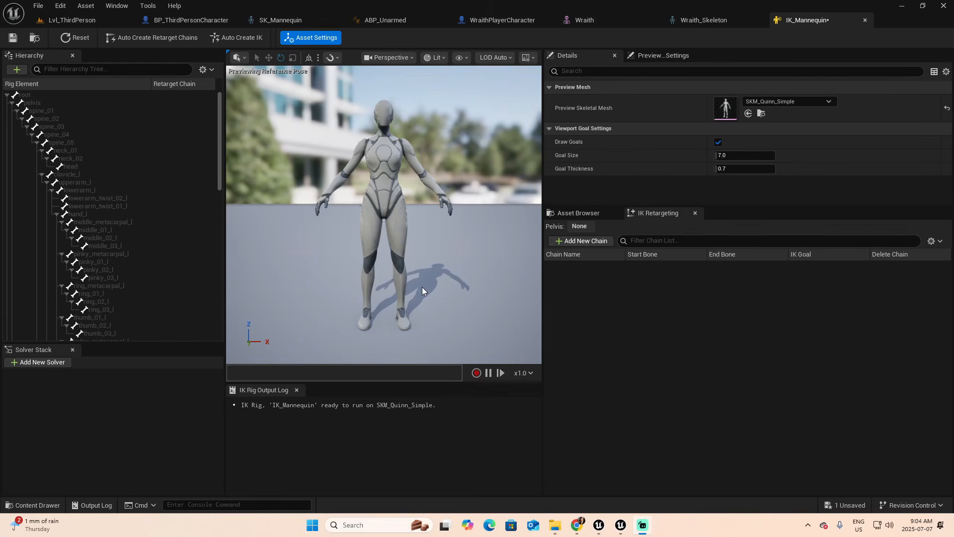
left_click(239, 38)
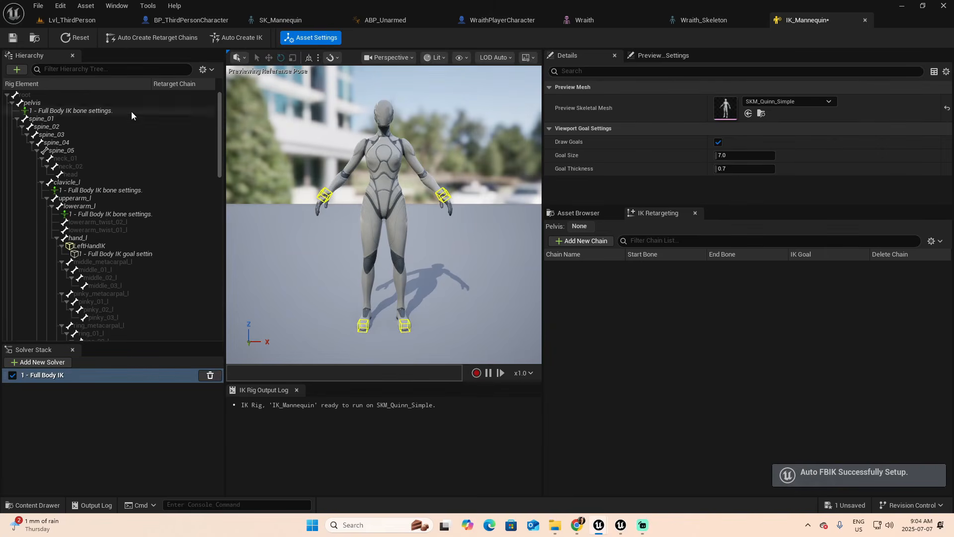
left_click(151, 37)
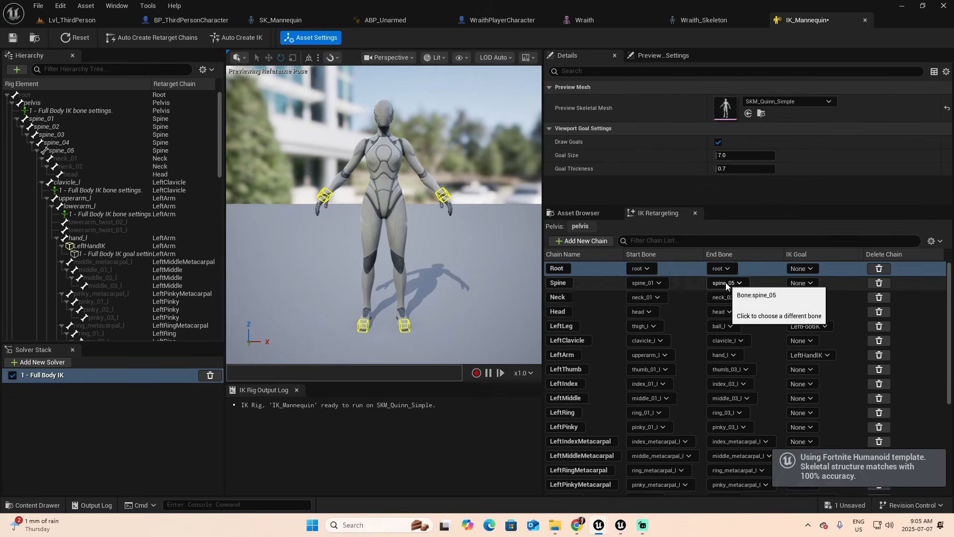
Examine IK_Mannequin's generated retarget chains and bone hierarchy, including the LeftHandIK goal and the LeftArm chain
scroll(774, 299, "down", 3)
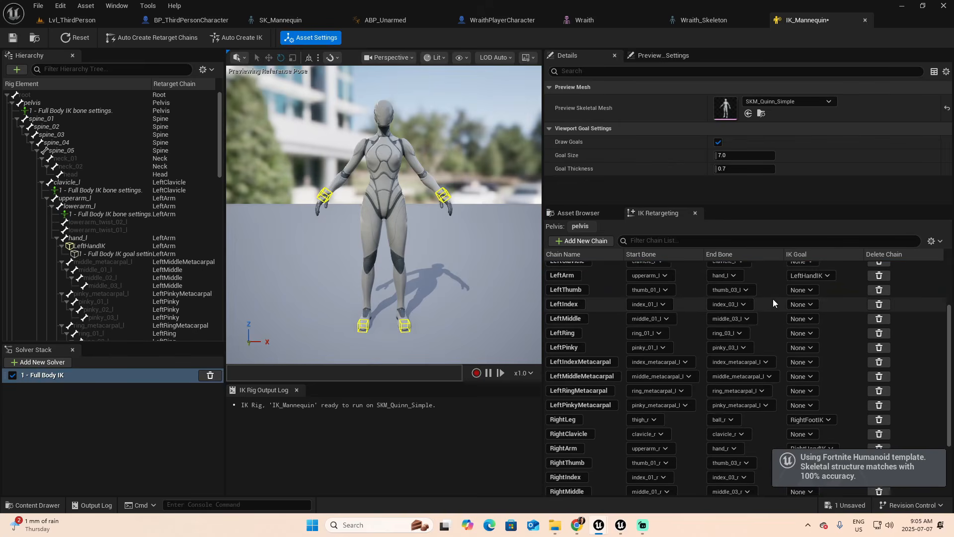
scroll(774, 299, "up", 3)
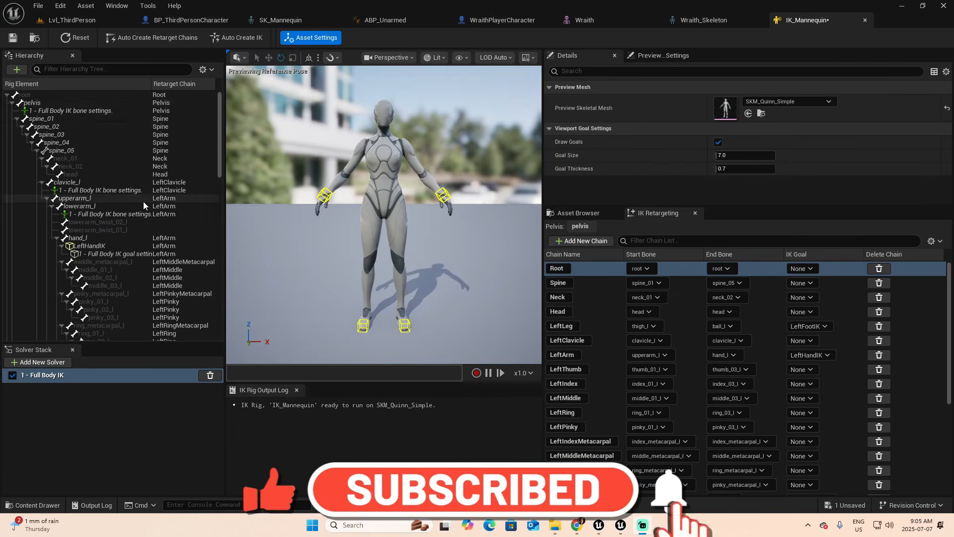
scroll(141, 202, "down", 6)
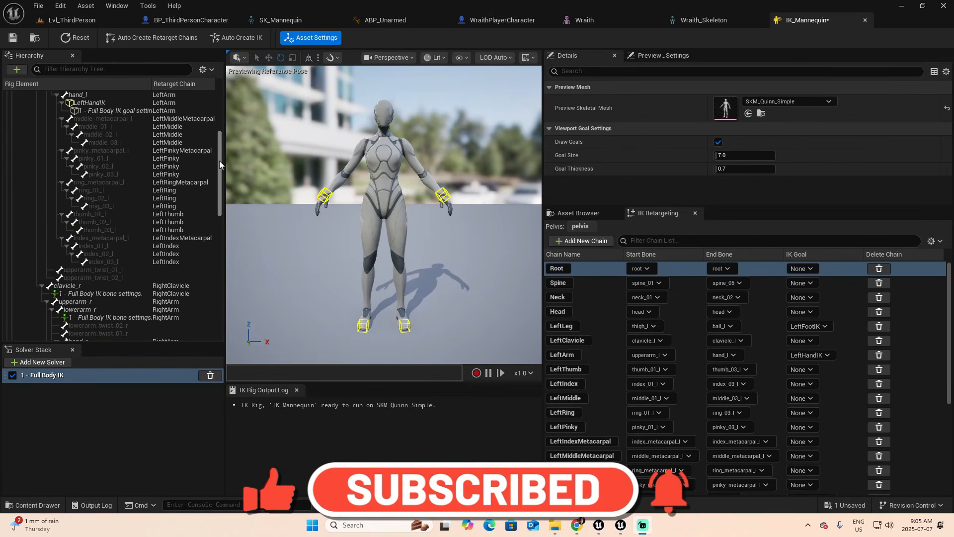
left_click_drag(220, 171, 203, 112)
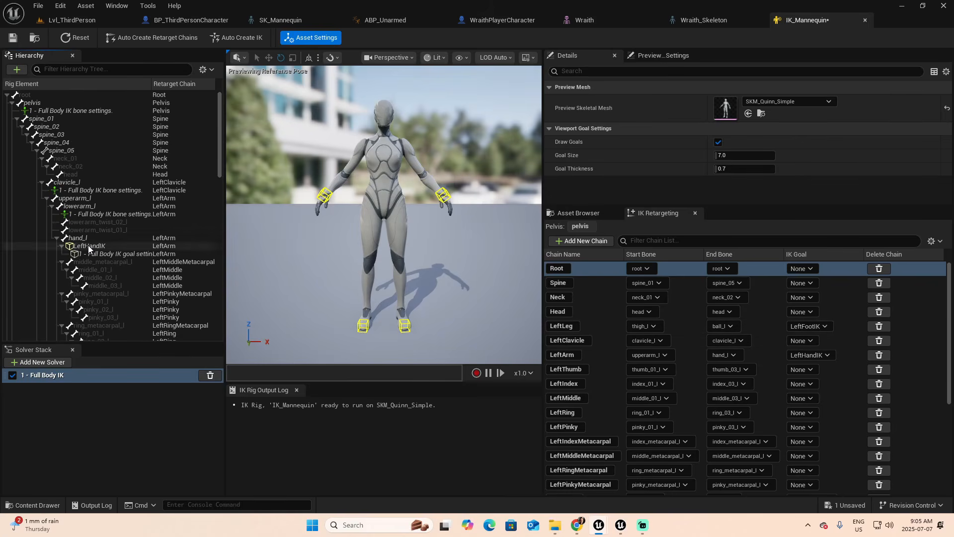
left_click(88, 246)
scroll(148, 237, "down", 3)
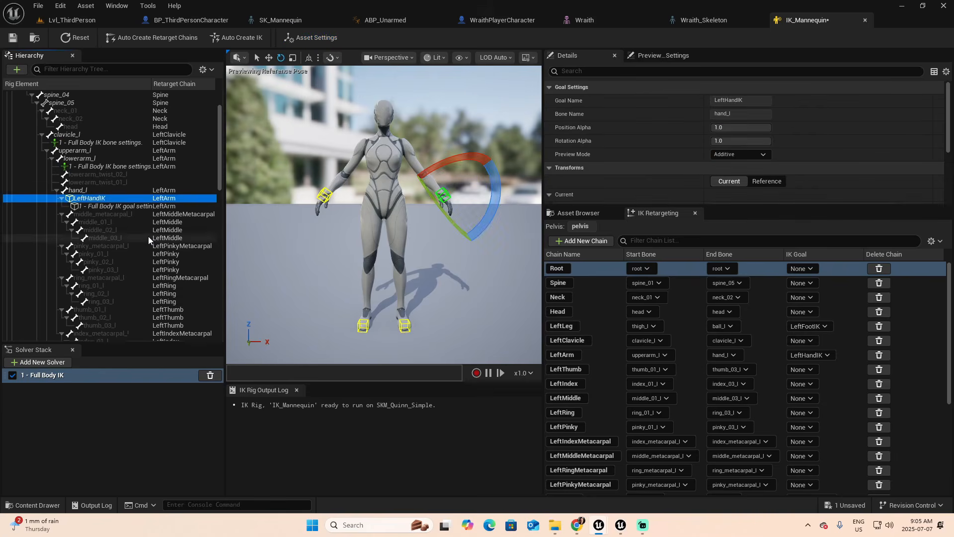
scroll(147, 229, "down", 1)
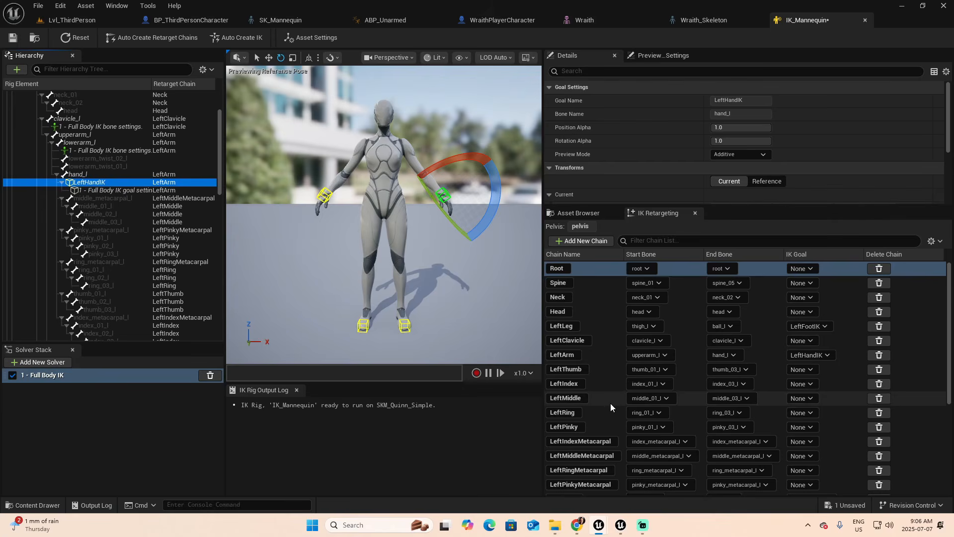
scroll(611, 403, "down", 2)
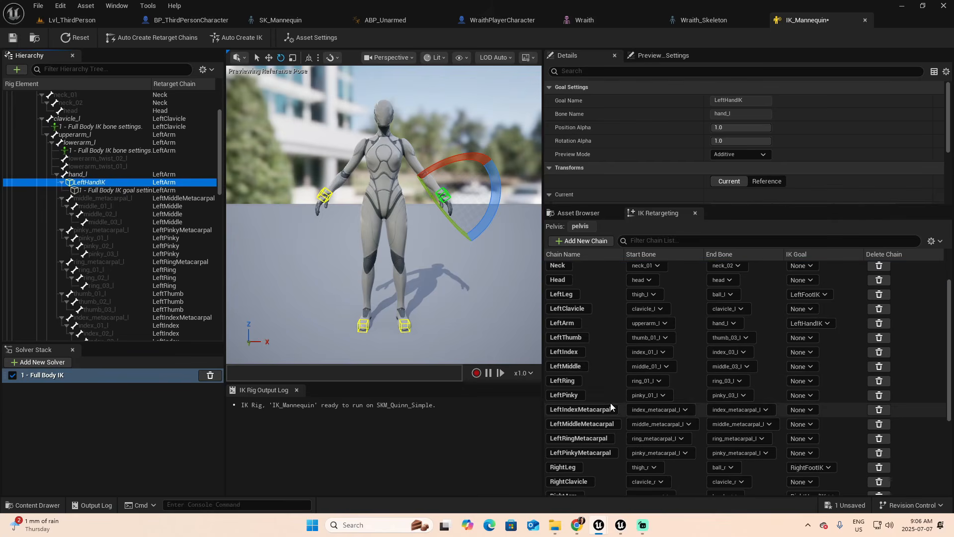
left_click(607, 324)
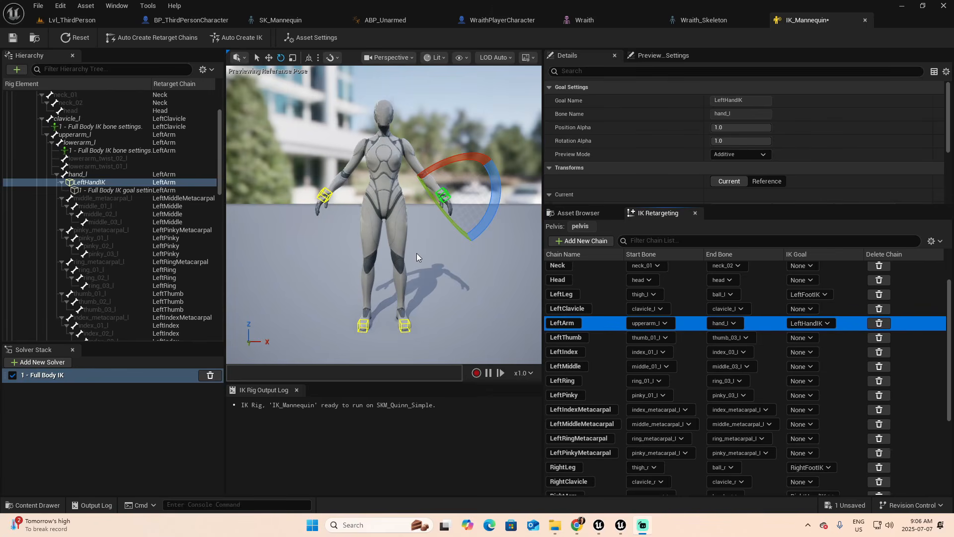
Save the IK_Mannequin asset
left_click(72, 20)
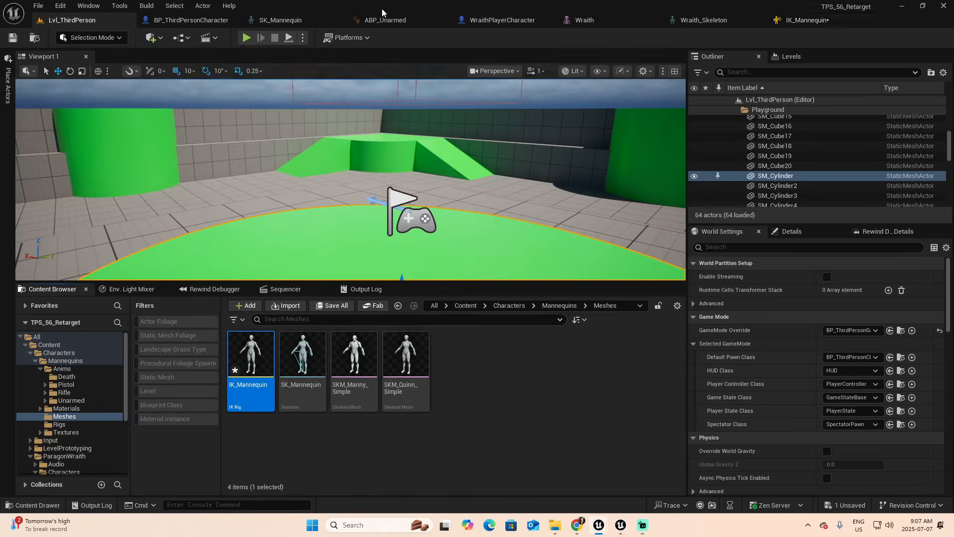
left_click(800, 23)
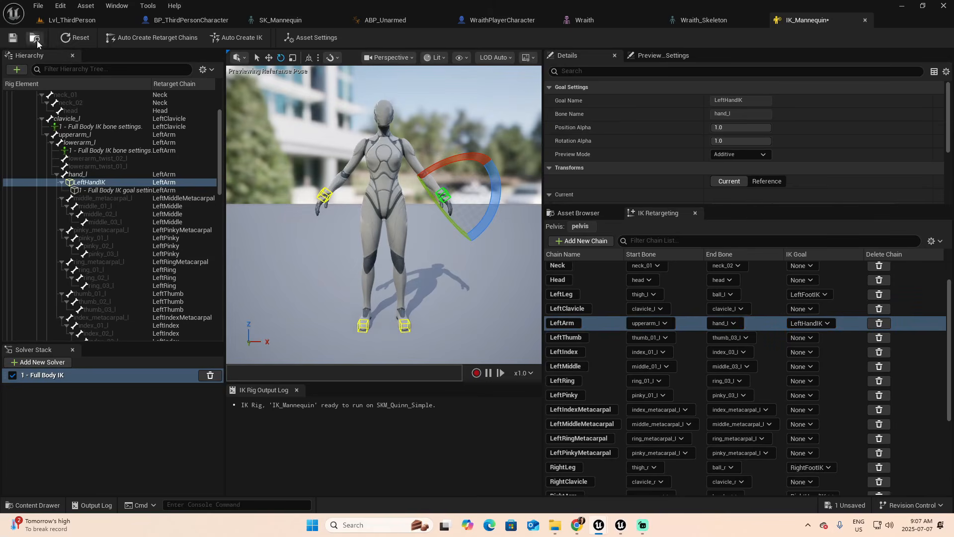
left_click(14, 39)
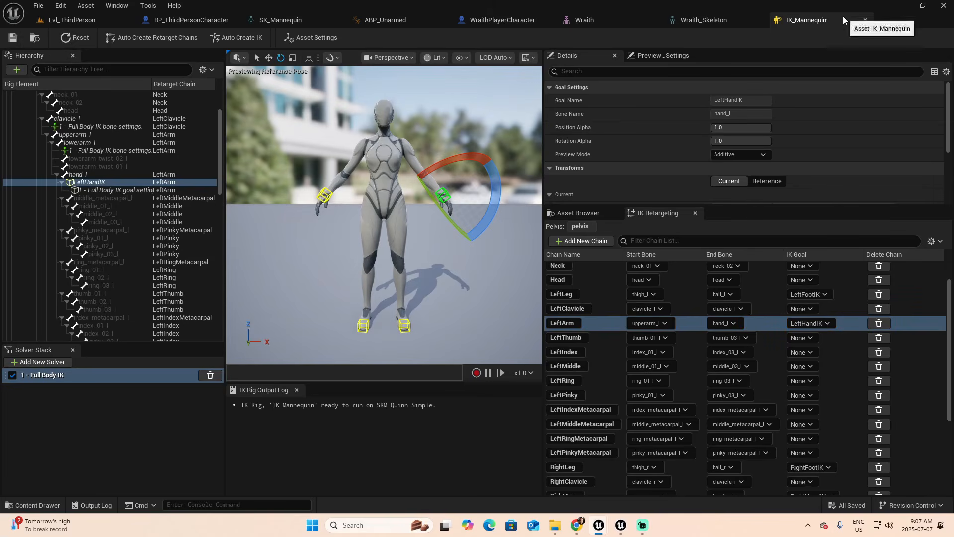
Open BP_ThirdPersonCharacter from the ThirdPerson/Blueprints folder and locate its Wraith skeletal mesh among the project assets
left_click(72, 20)
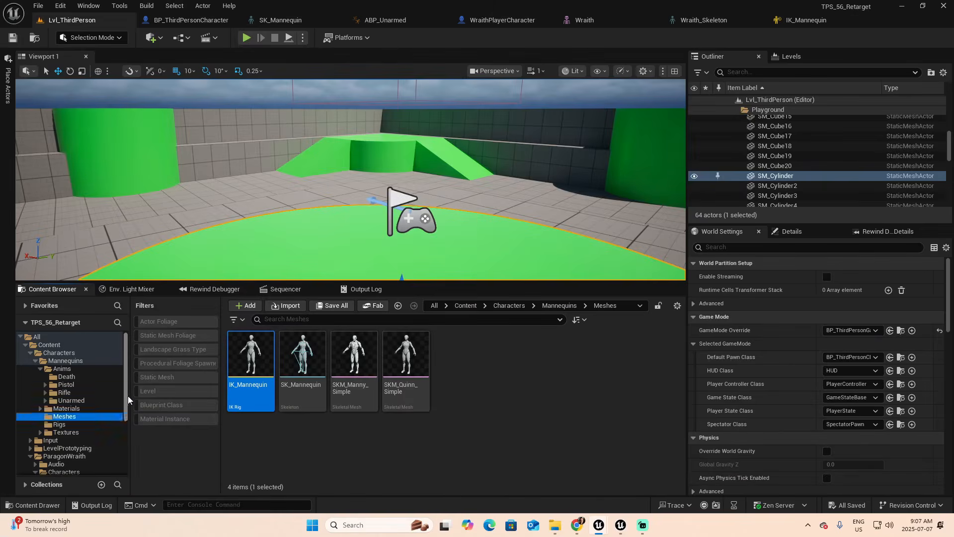
scroll(128, 395, "down", 5)
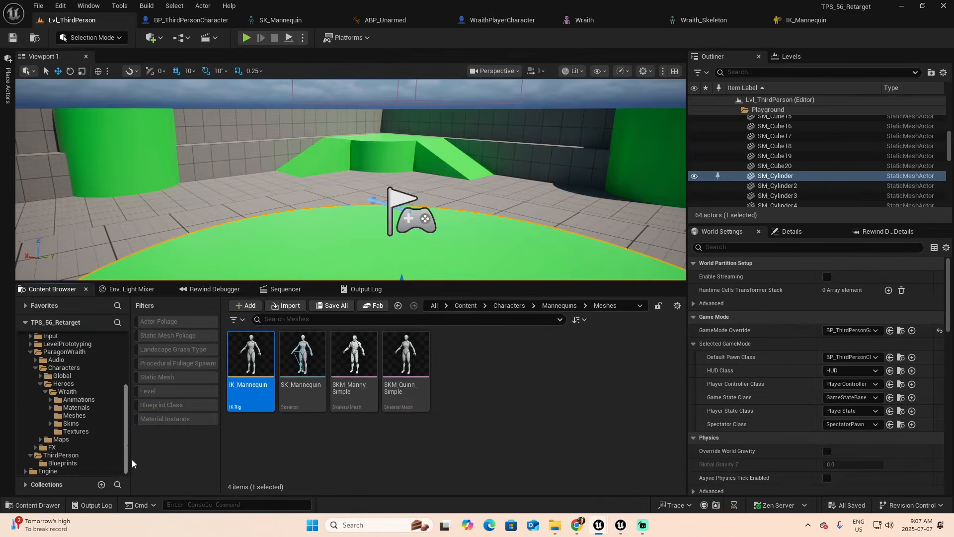
left_click(60, 463)
double_click(246, 350)
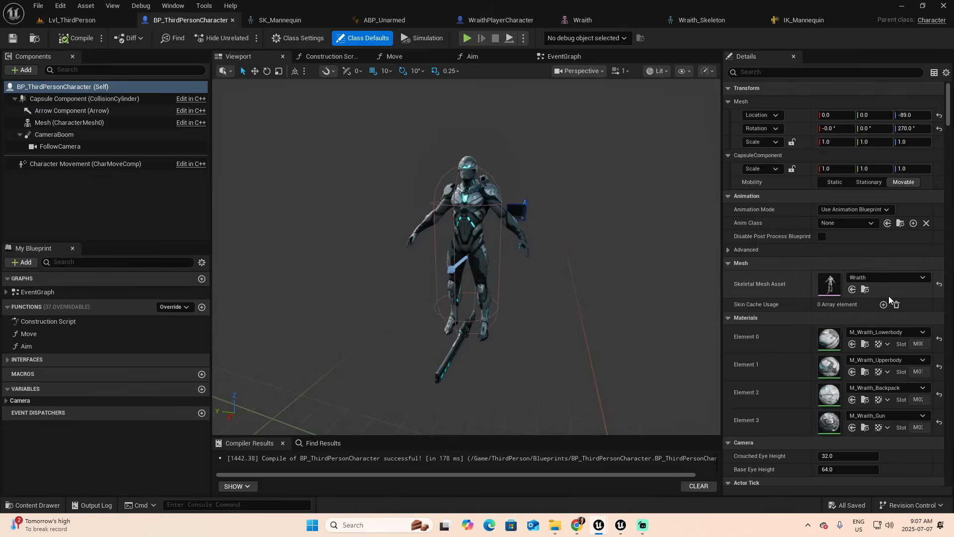
left_click(862, 289)
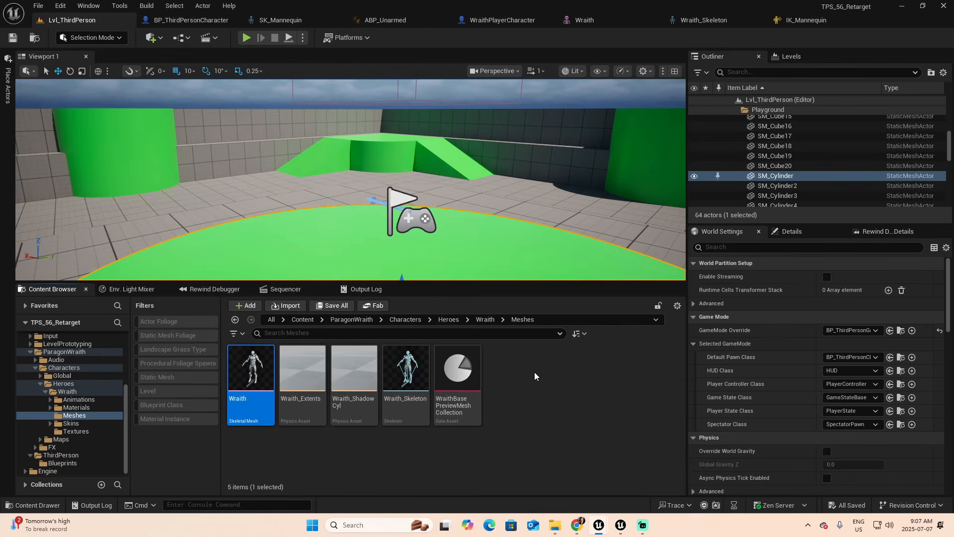
Create an IK Rig named IK_Wraith in the Heroes/Wraith/Meshes folder
left_click(525, 391)
right_click(524, 390)
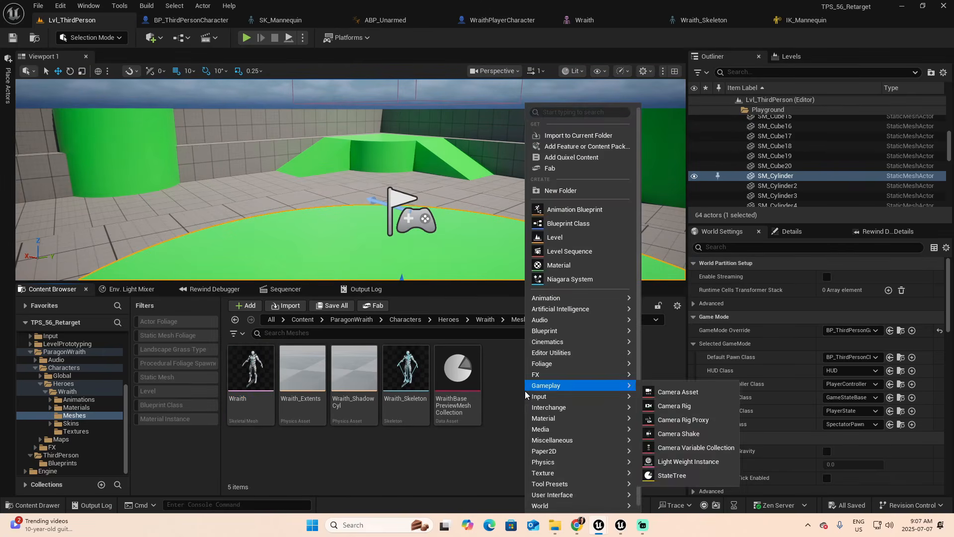
mouse_move(561, 298)
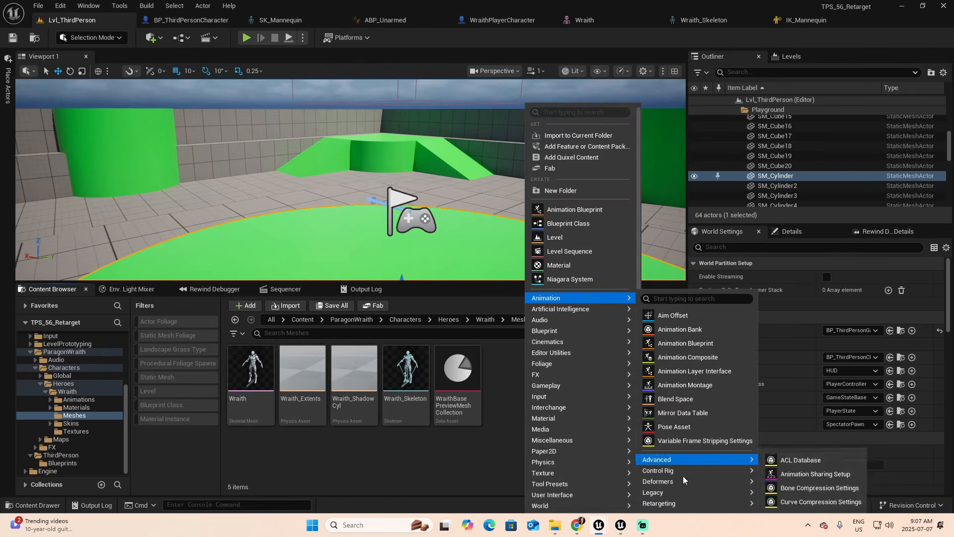
mouse_move(685, 502)
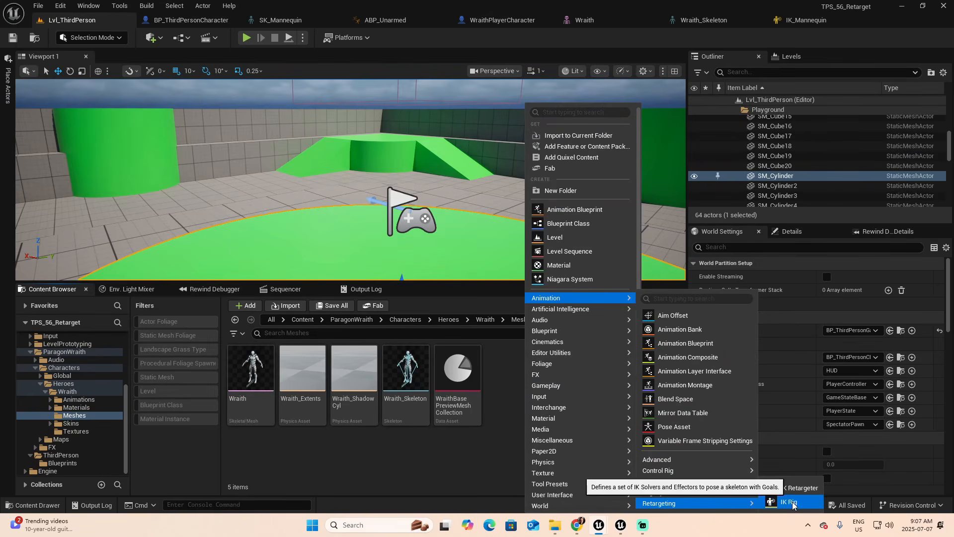
left_click(813, 501)
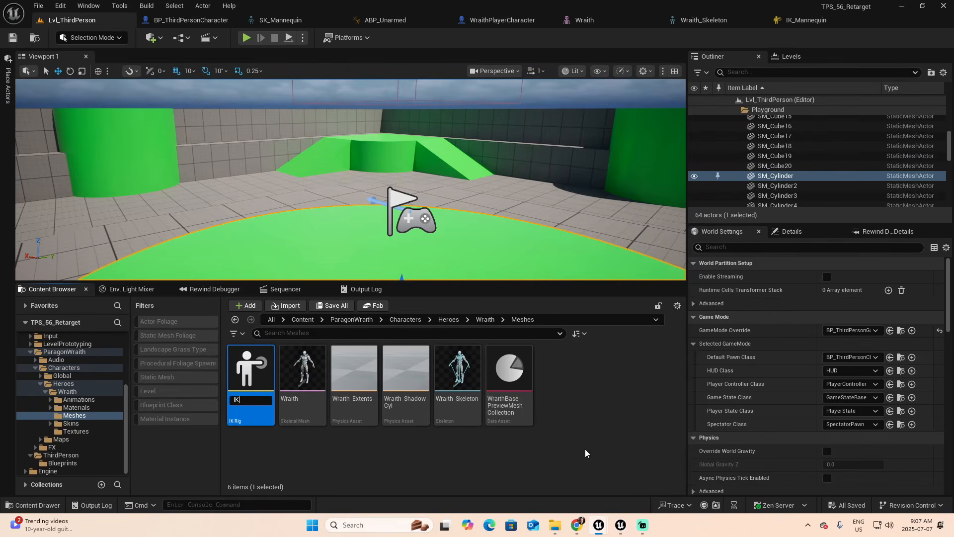
type("IK_Wraith")
key("Return")
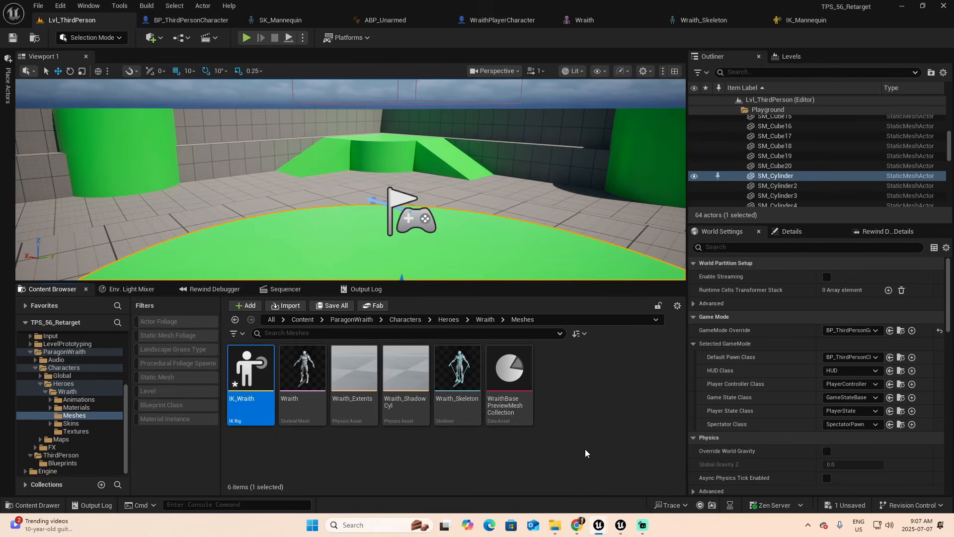
Open the IK_Wraith rig and assign the Wraith mesh as its preview skeletal mesh
double_click(255, 371)
left_click(803, 102)
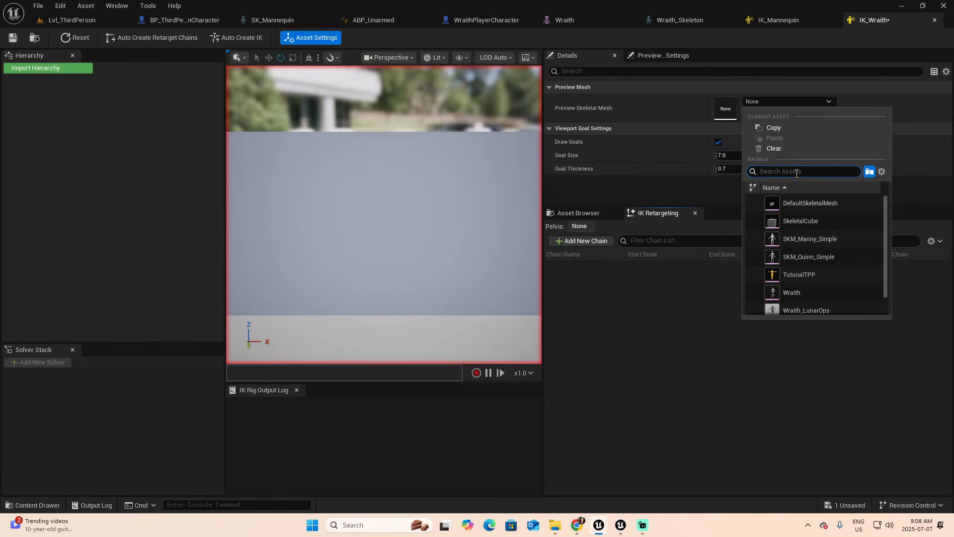
type("wrai")
type("th")
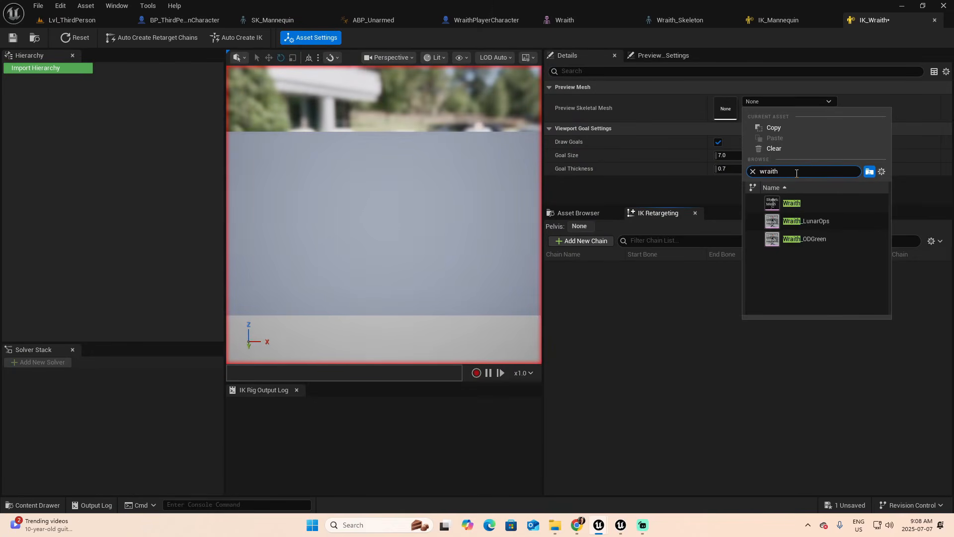
left_click(795, 203)
Auto-create the full-body IK and the retarget chains for the Wraith character in IK_Wraith
scroll(410, 275, "down", 5)
scroll(410, 273, "down", 3)
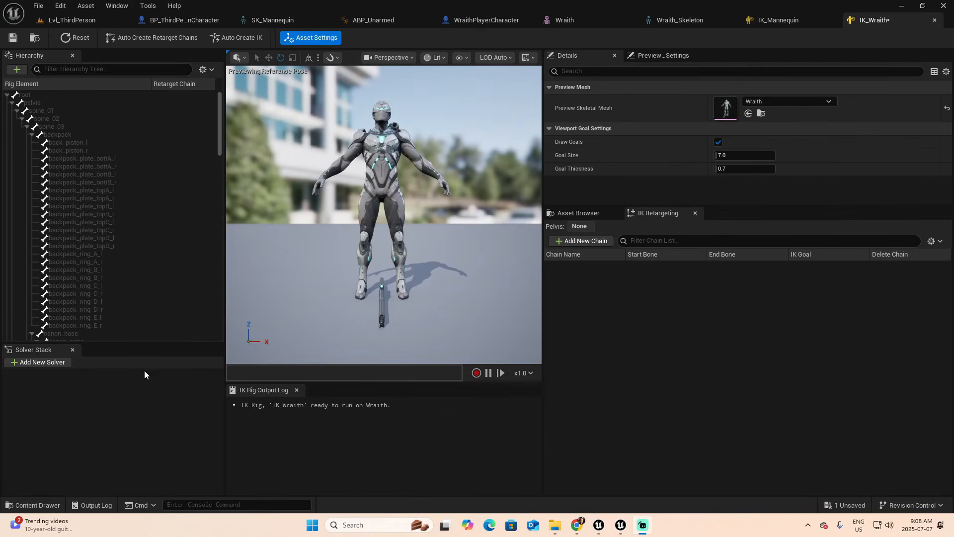
left_click(240, 37)
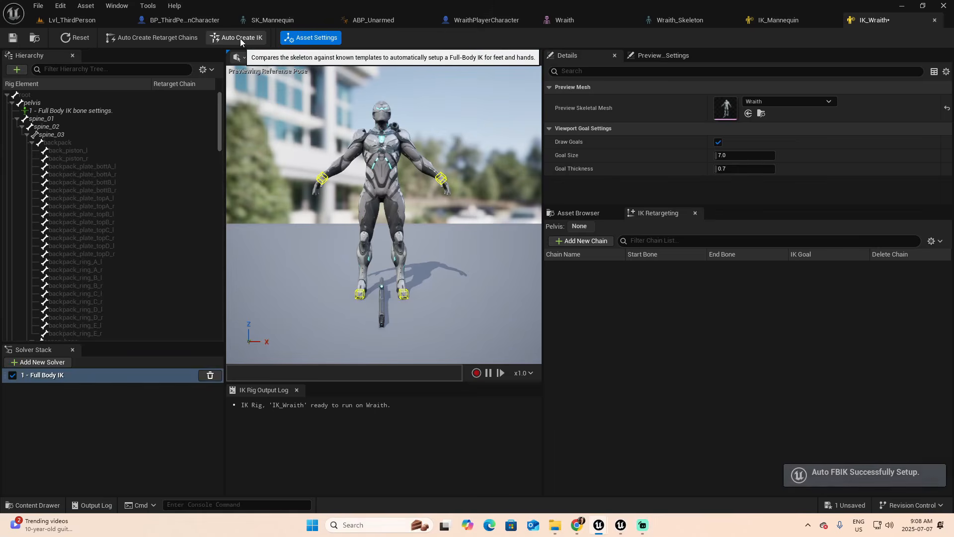
left_click(156, 38)
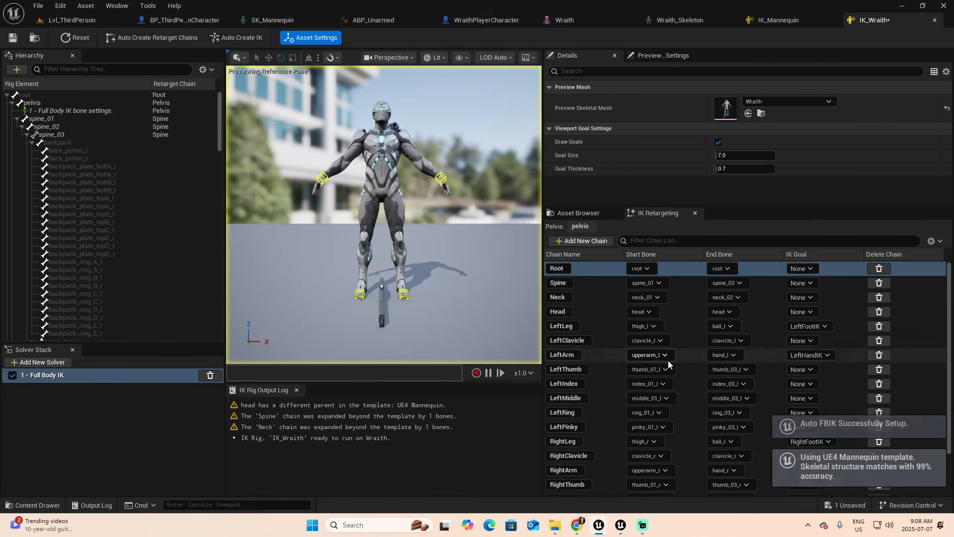
Compare the retarget chains and bone hierarchies of IK_Mannequin and IK_Wraith
left_click(770, 19)
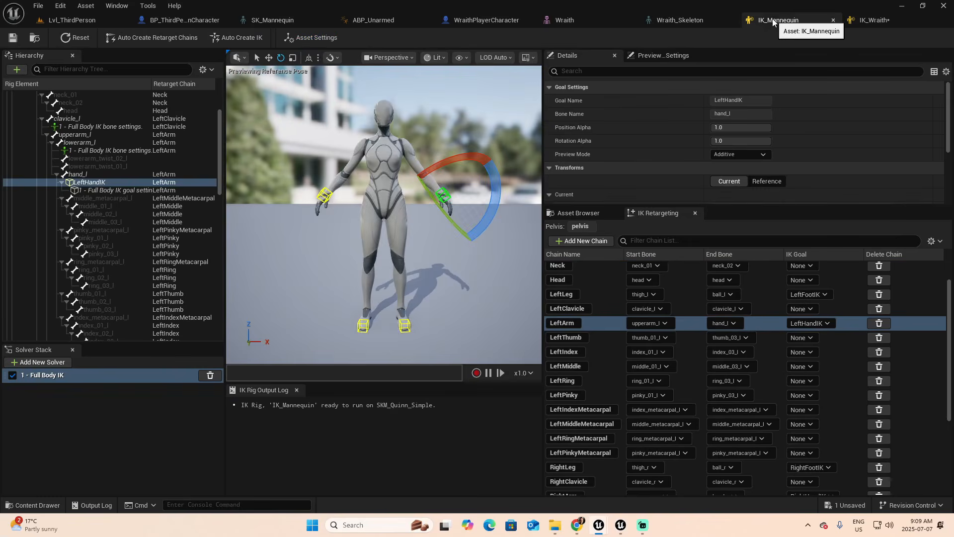
left_click(877, 20)
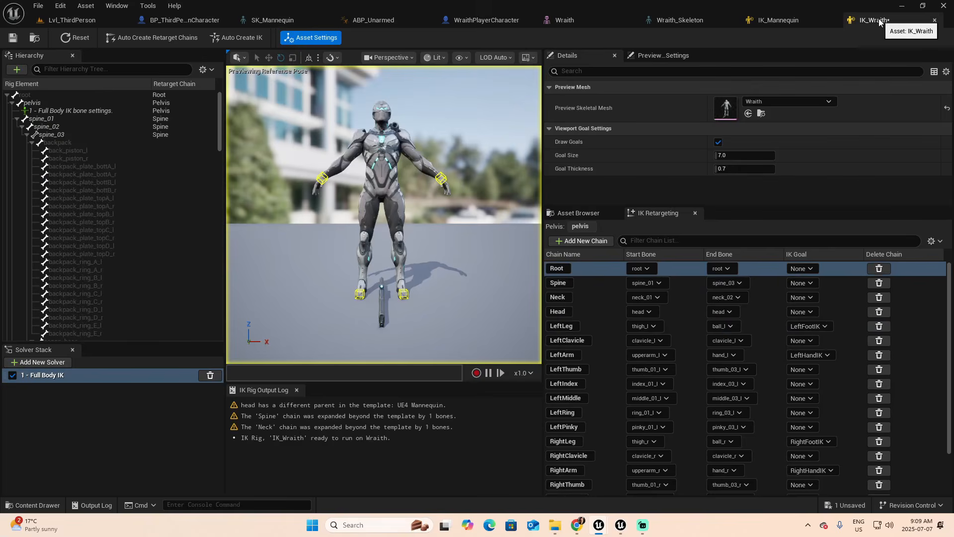
left_click(788, 20)
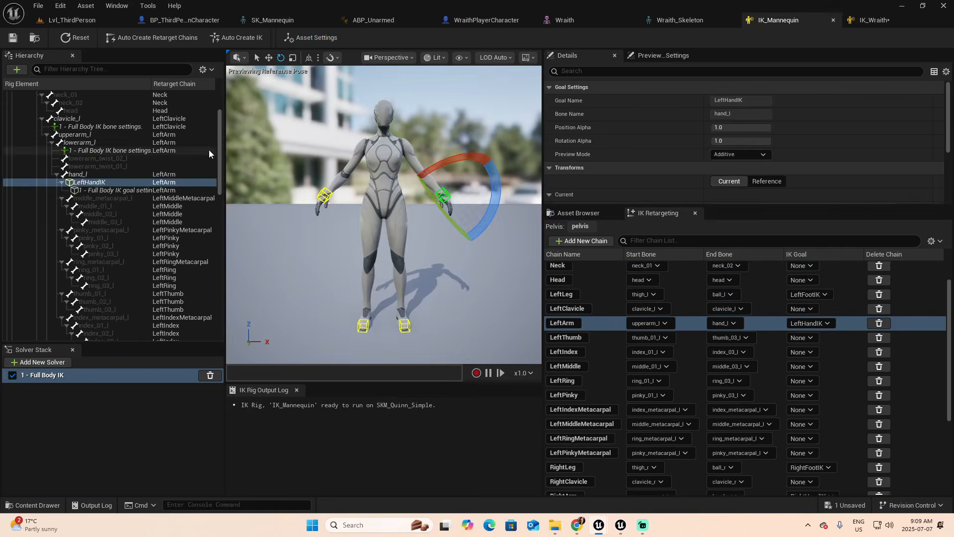
left_click_drag(218, 144, 227, 102)
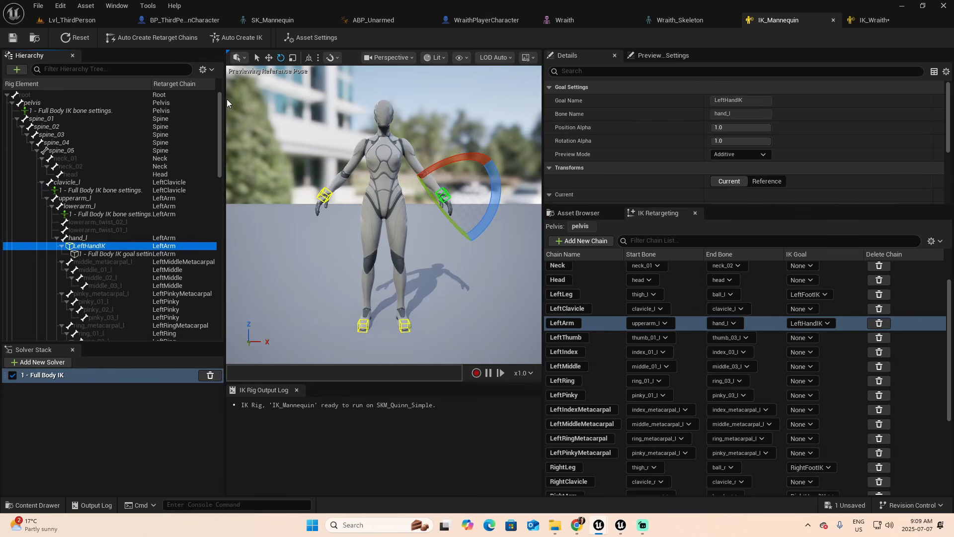
Check the finger and metacarpal chains of IK_Mannequin against the chain list of IK_Wraith
left_click(873, 20)
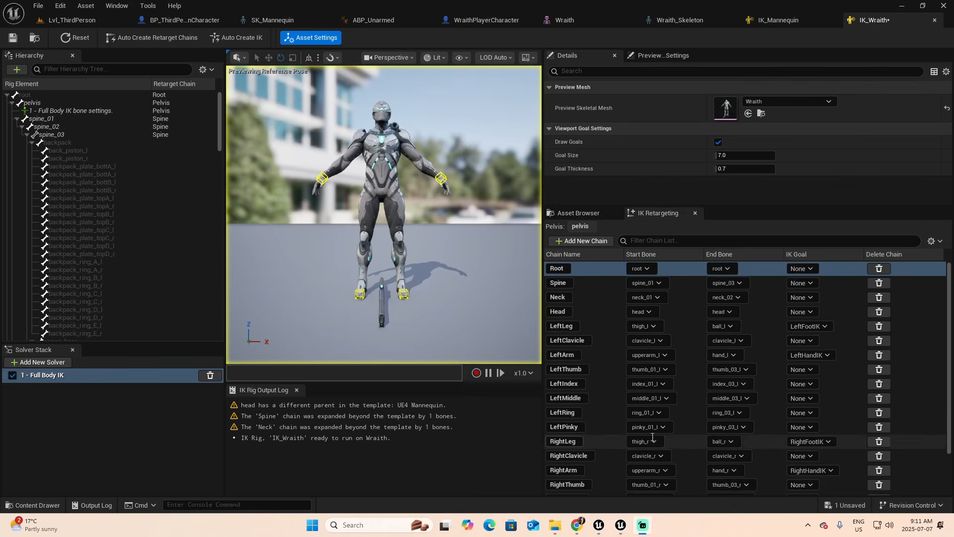
left_click(806, 20)
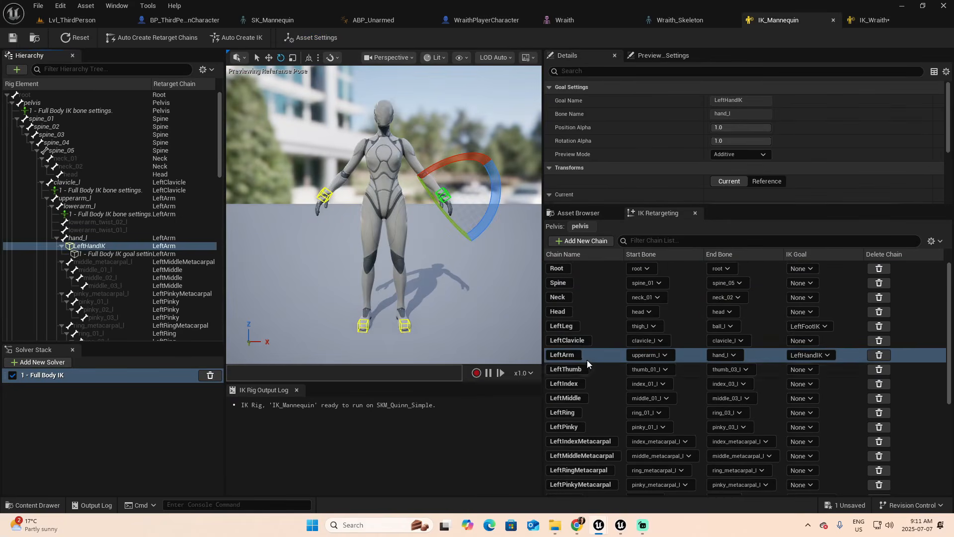
scroll(622, 374, "down", 4)
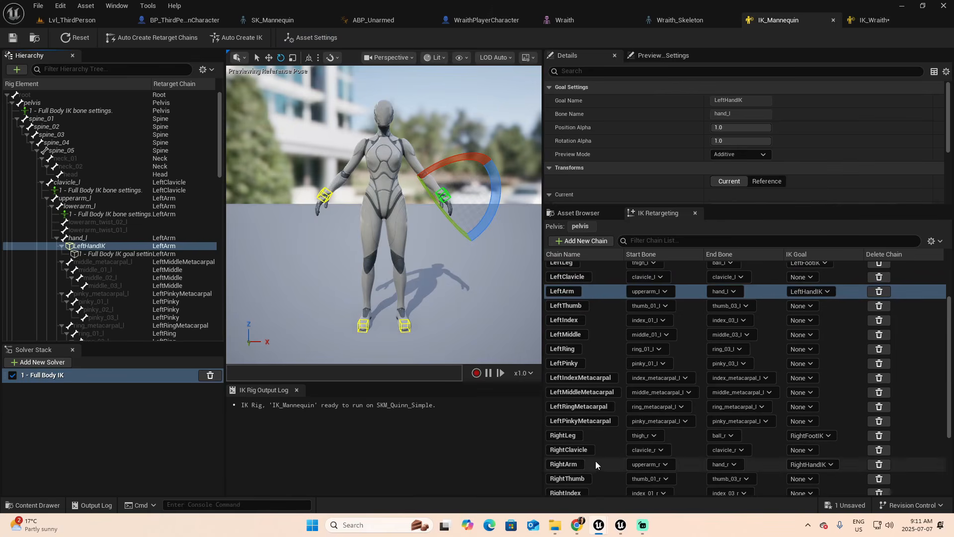
Create an IK Retargeter named RTG_Mannequin in the Wraith Meshes folder
left_click(72, 20)
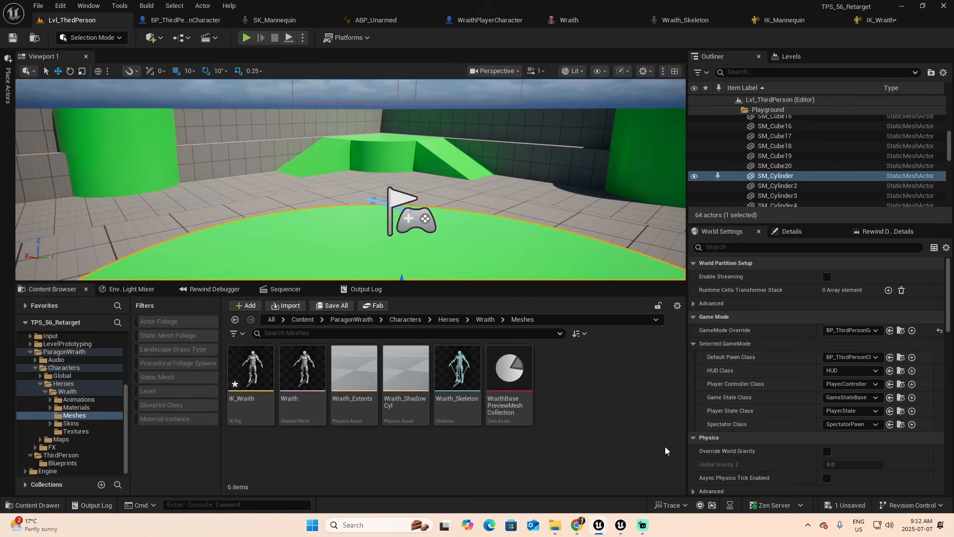
right_click(577, 392)
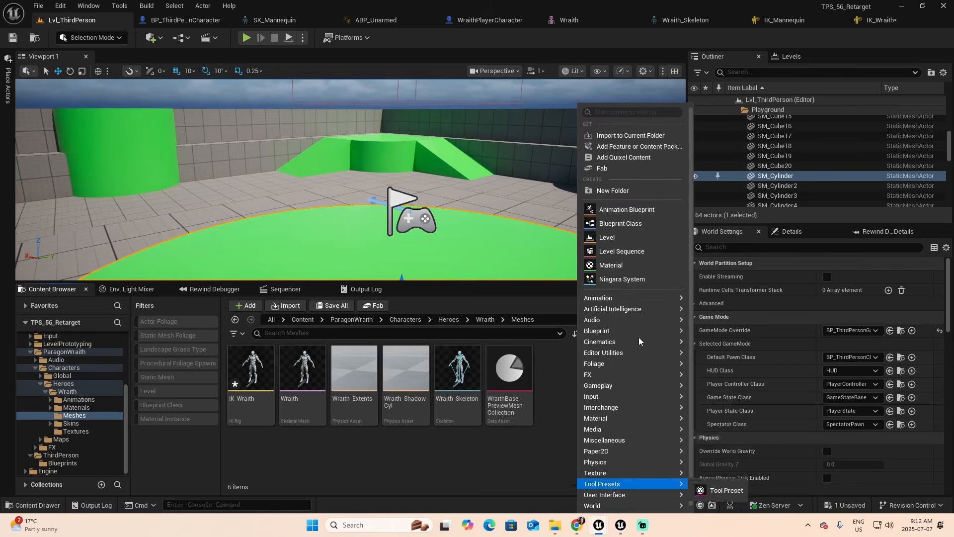
mouse_move(640, 301)
mouse_move(742, 503)
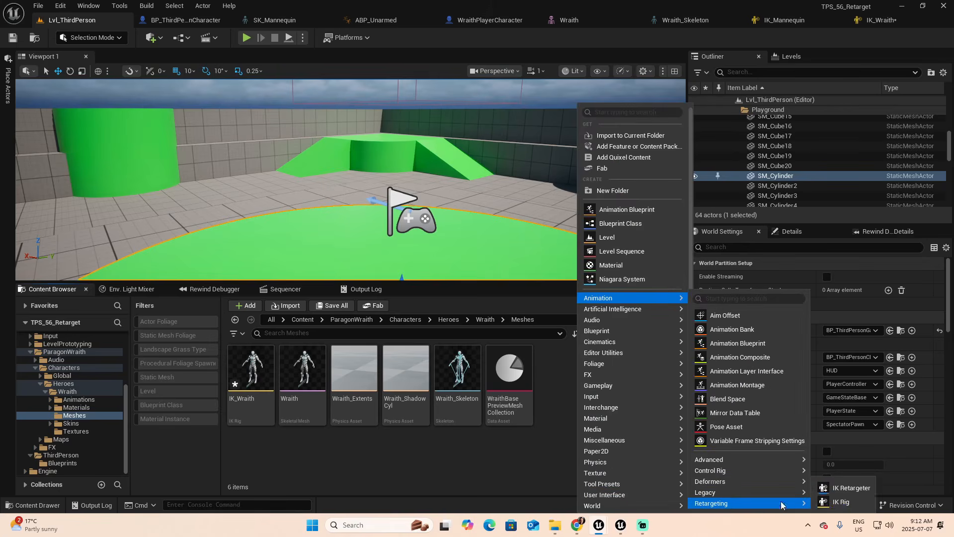
left_click(852, 490)
type("RTG_")
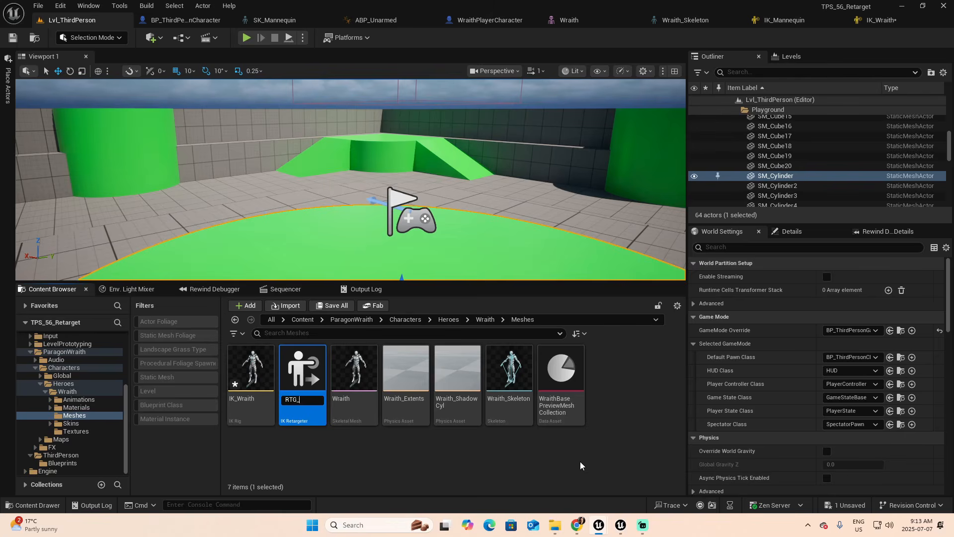
type("nequin")
key("Return")
Open RTG_Mannequin and assign IK_Mannequin as the source IK Rig and IK_Wraith as the default target IK Rig
double_click(308, 374)
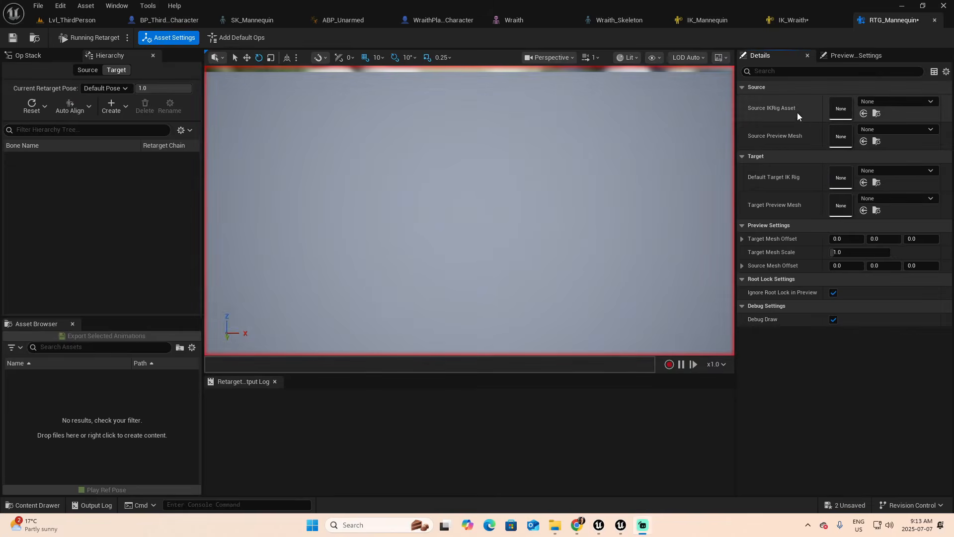
left_click(874, 101)
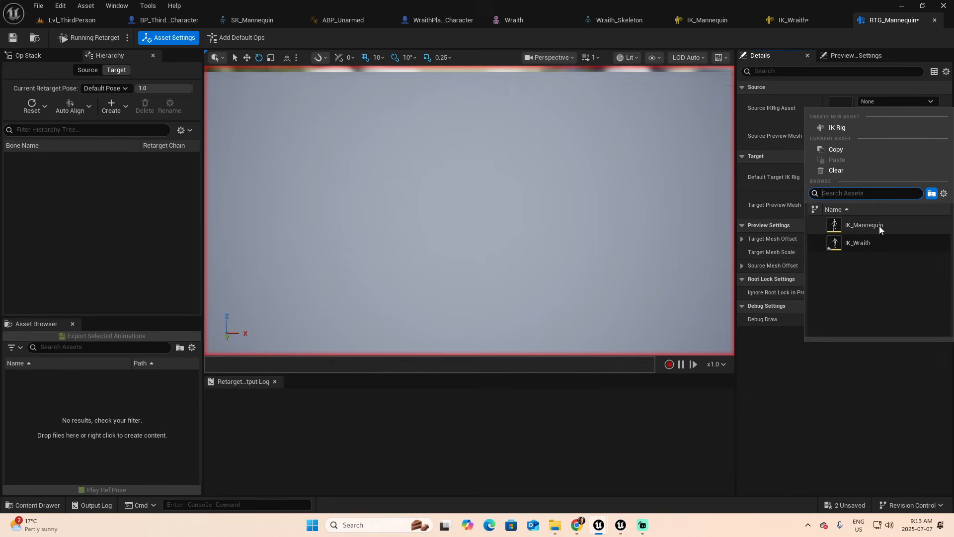
left_click(878, 225)
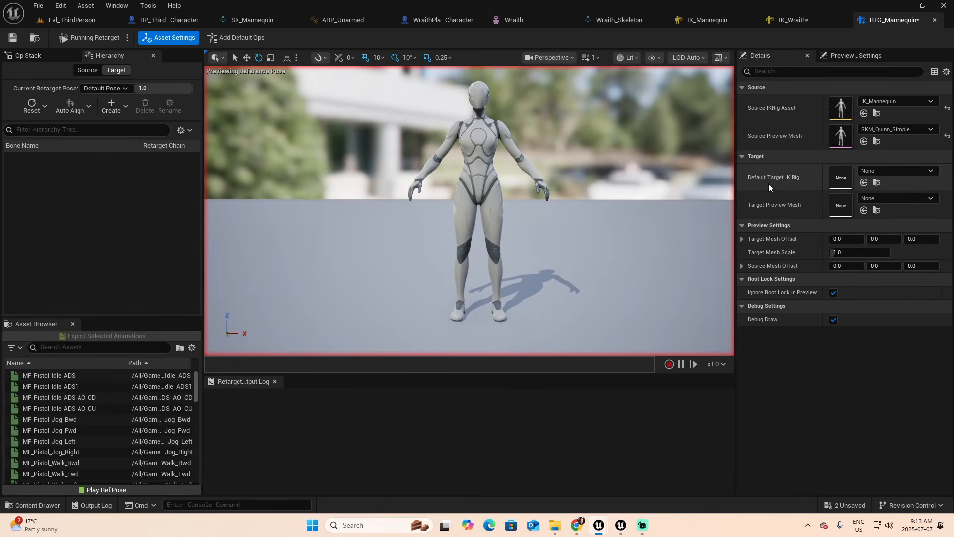
left_click(878, 171)
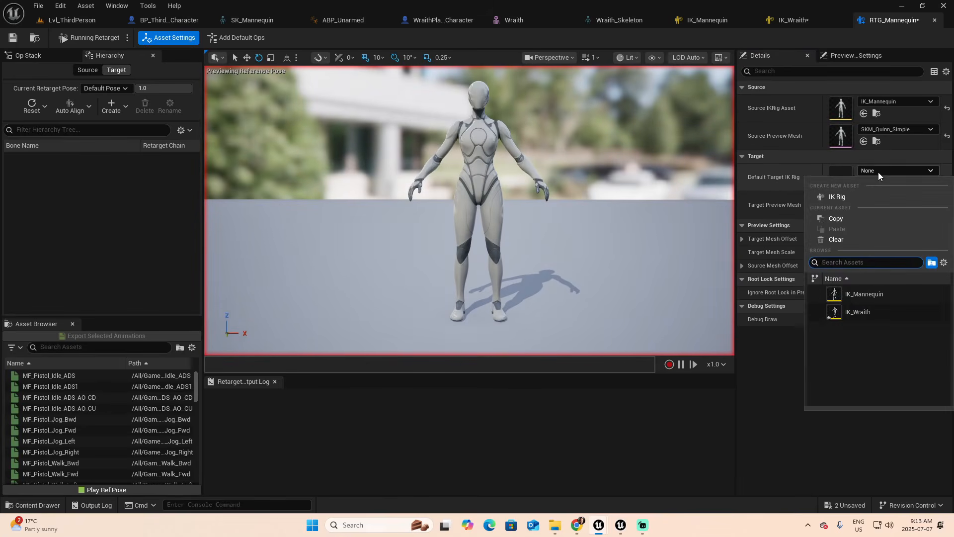
left_click(870, 312)
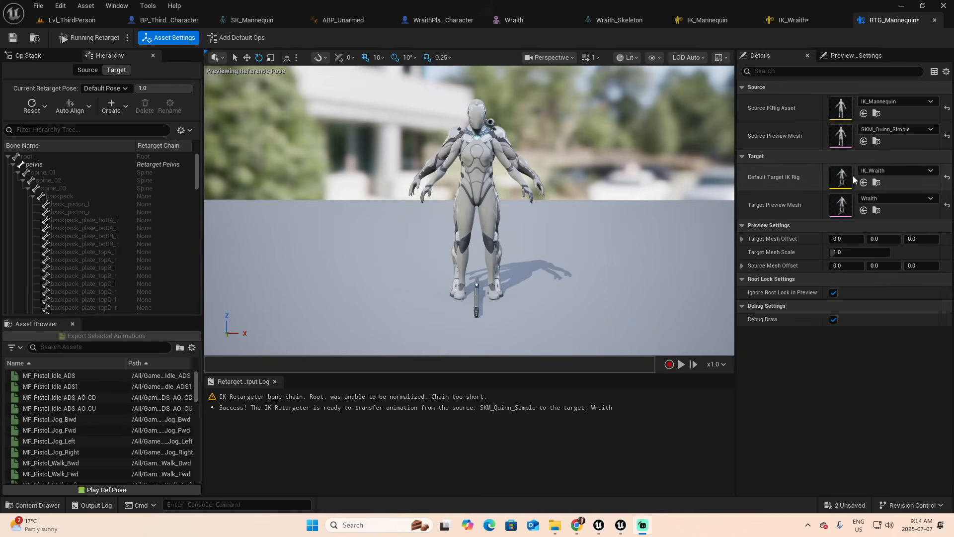
Offset the target preview mesh about 145 units along X so both characters stand side by side
left_click_drag(854, 241, 911, 240)
key("d")
right_click_drag(528, 249, 536, 245)
left_click(833, 291)
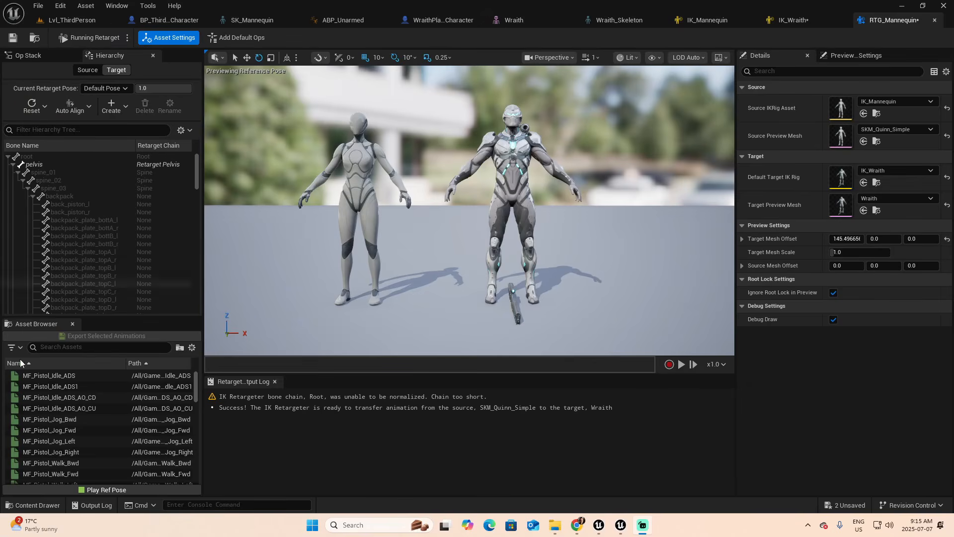
Preview MF_Pistol_Idle_ADS on both characters, pause the playback and add the default retarget ops
left_click(70, 375)
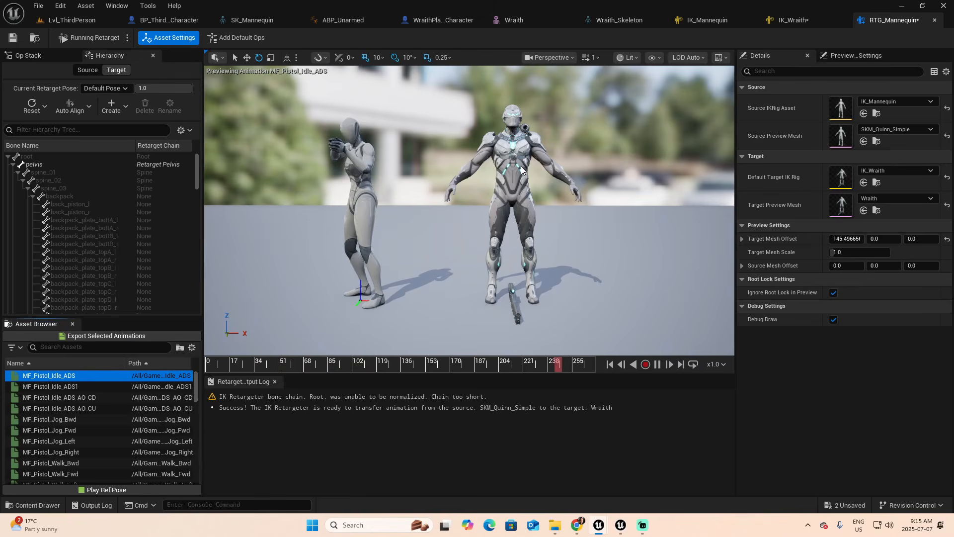
left_click(658, 364)
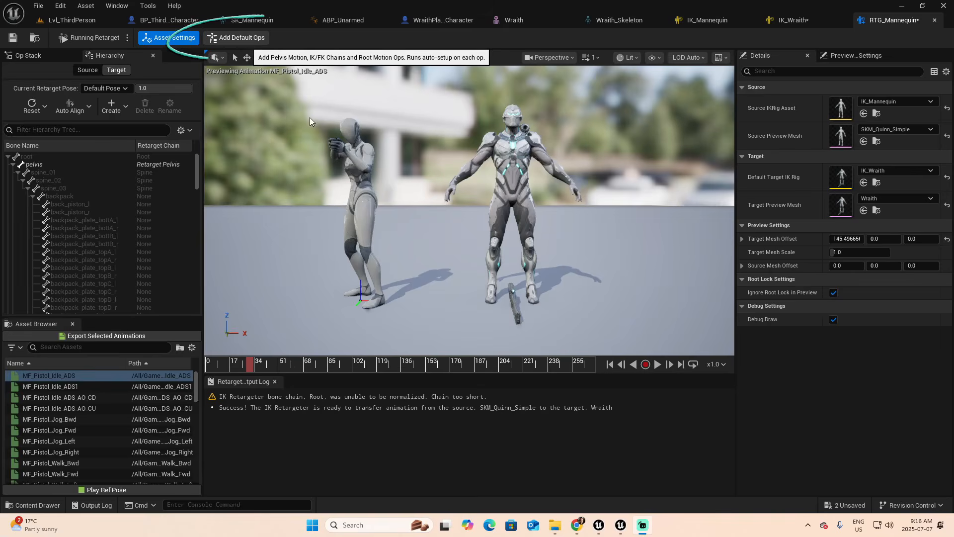
left_click(243, 40)
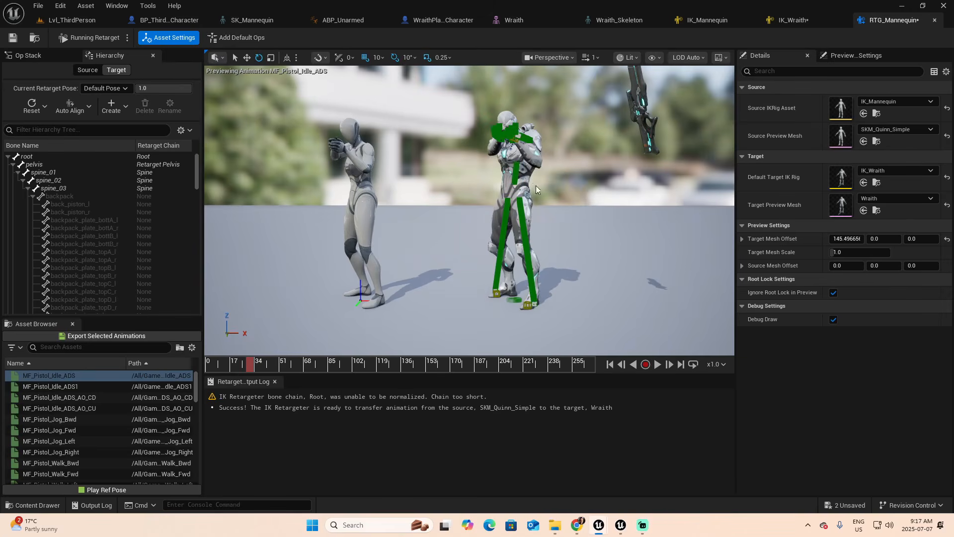
Preview MF_Pistol_Idle_ADS1, MF_Pistol_Jog_Fwd and MF_Pistol_Idle_ADS on the Wraith to check the retargeted motion
key("d")
mouse_move(470, 210)
right_mouse_down()
mouse_move(418, 210)
mouse_move(479, 211)
right_mouse_up()
key("a")
key("s")
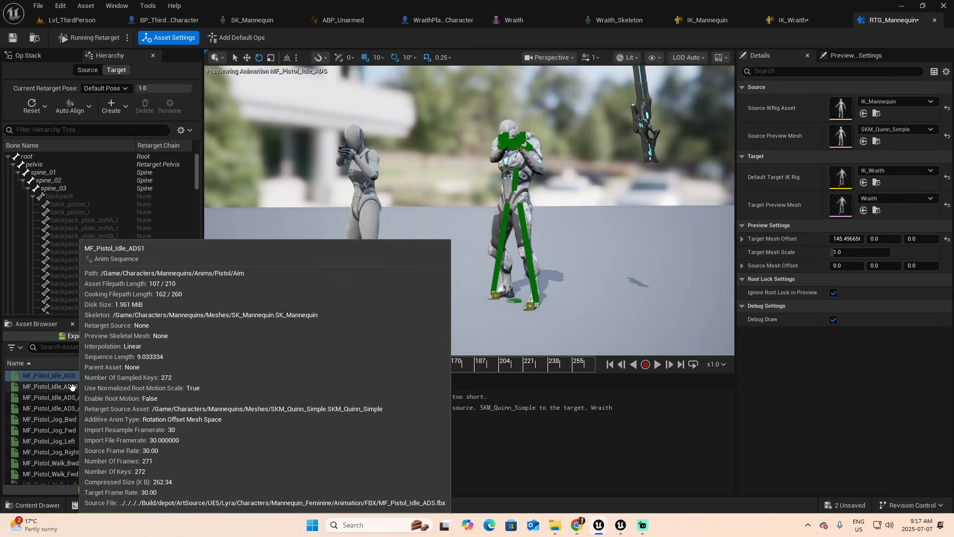
left_click(68, 387)
left_click(62, 431)
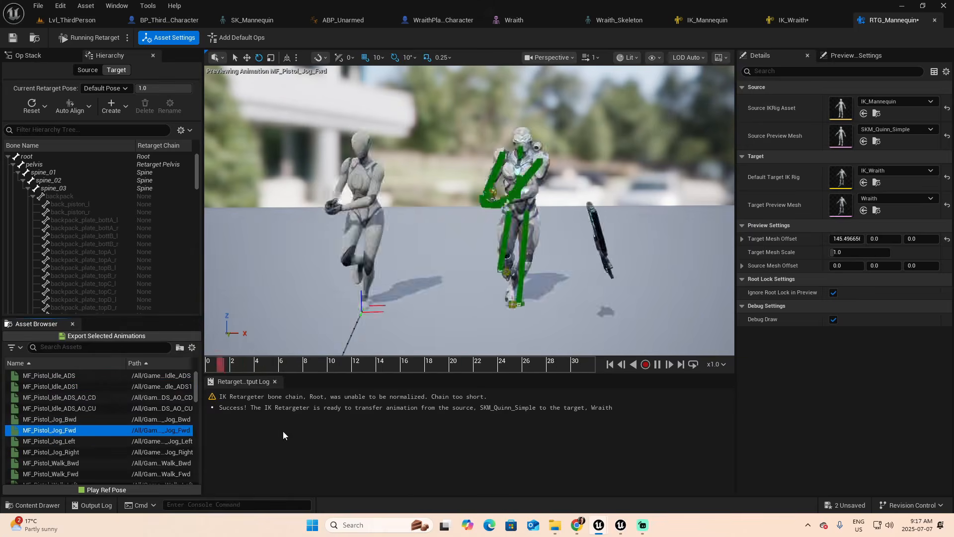
left_click(59, 377)
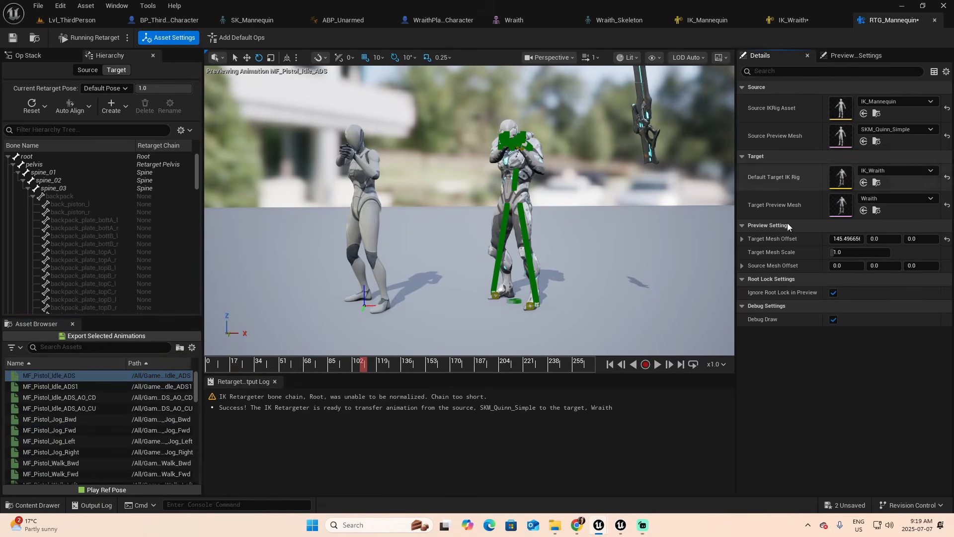
Turn off Debug Draw in the retargeter's preview and save RTG_Mannequin
left_click(834, 320)
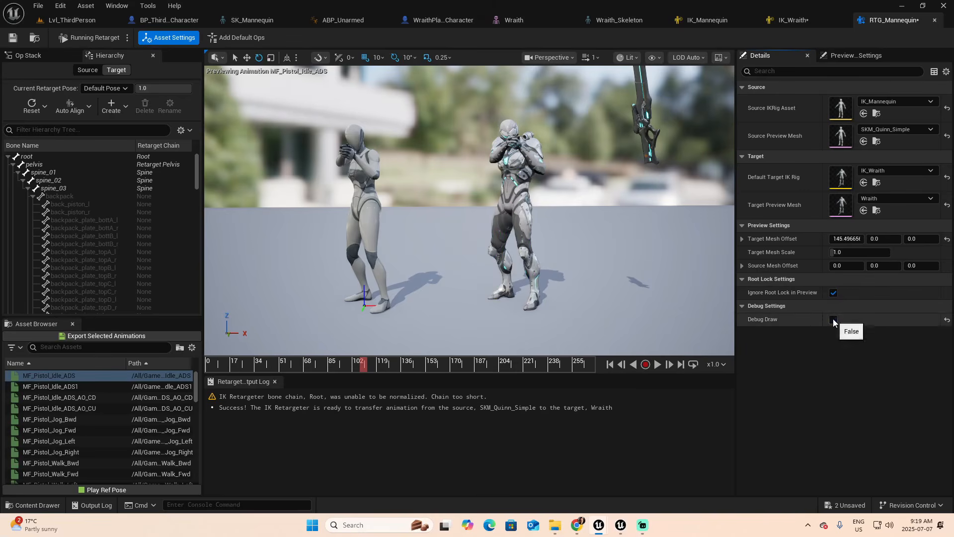
left_click(13, 38)
Start Retarget Animations for the ABP_Unarmed animation blueprint in the Mannequins/Anims/Unarmed folder
left_click(72, 20)
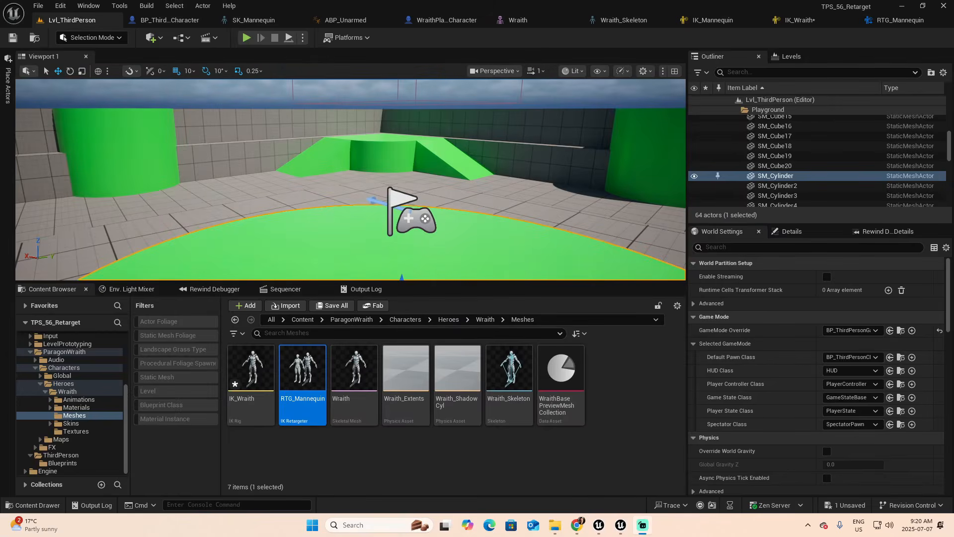
scroll(105, 416, "up", 5)
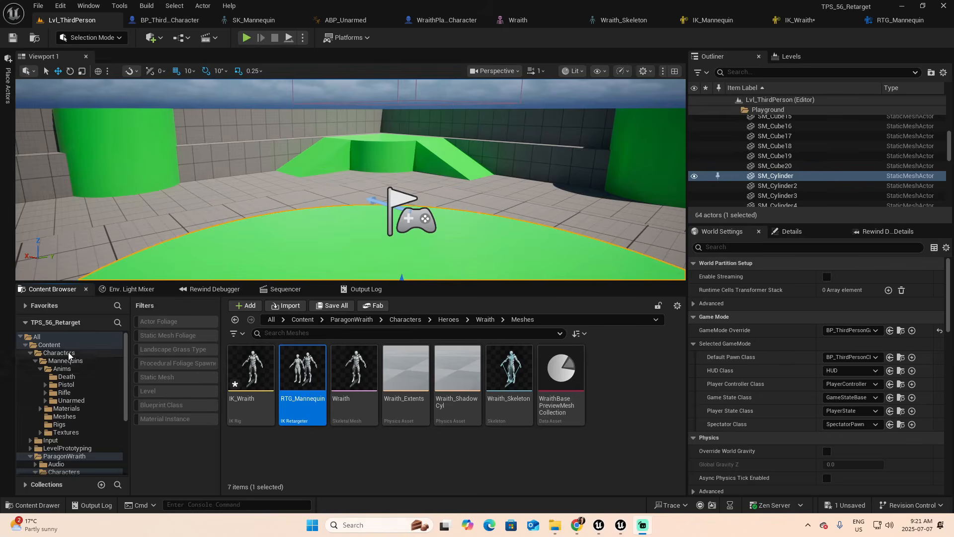
left_click(77, 401)
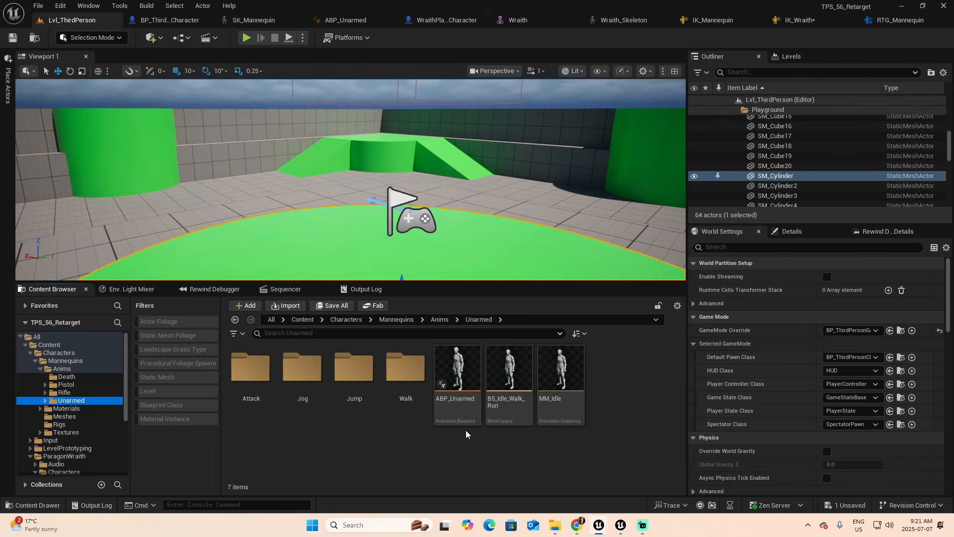
right_click(464, 372)
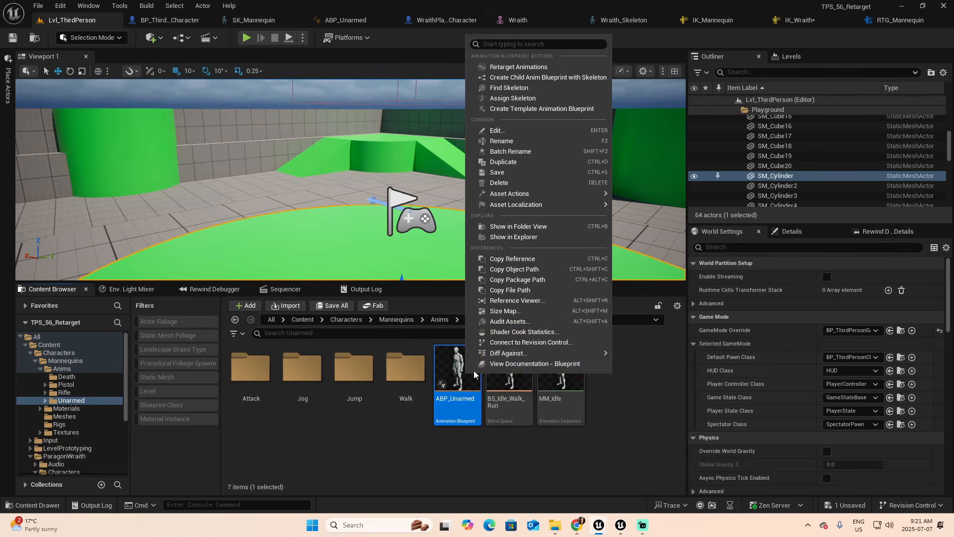
left_click(518, 70)
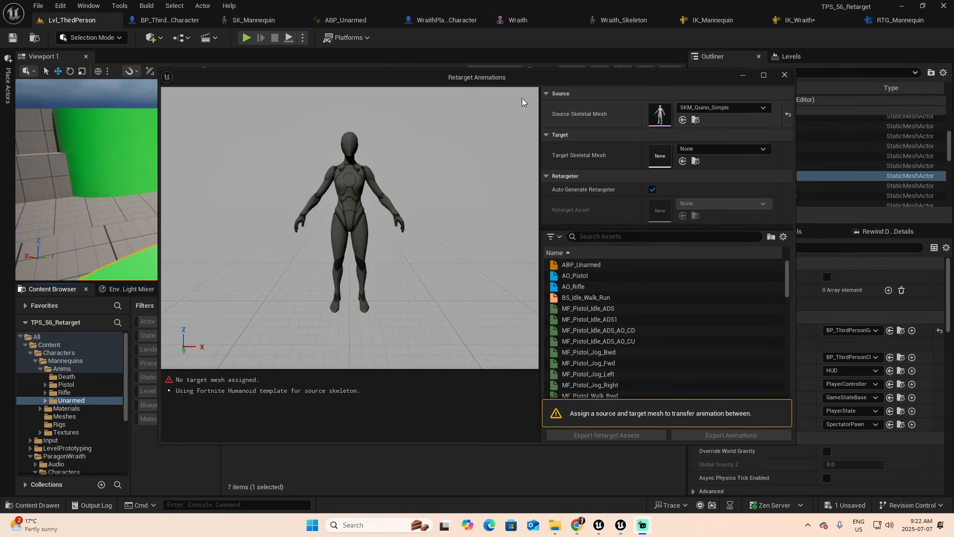
left_click_drag(540, 74, 509, 66)
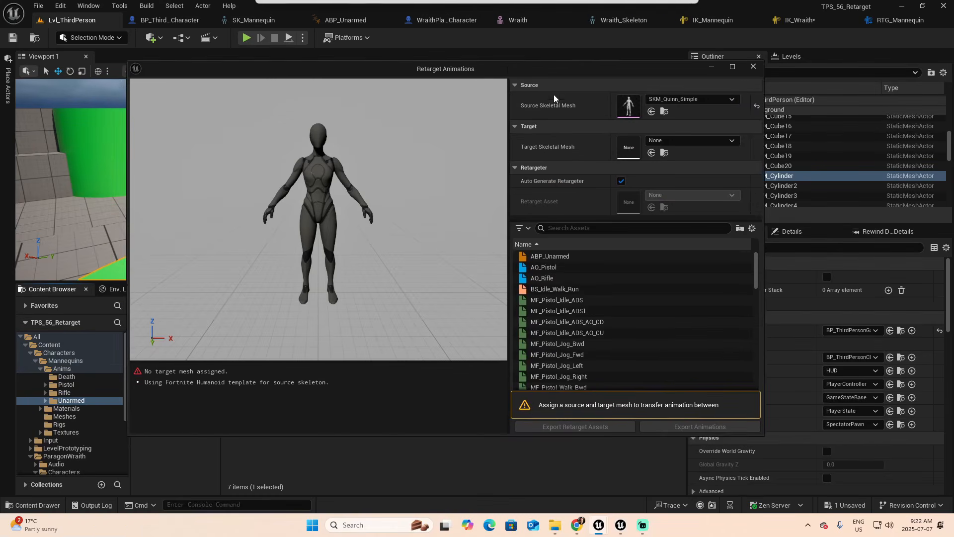
Set the target skeletal mesh for the animation retargeting to Wraith
left_click(691, 141)
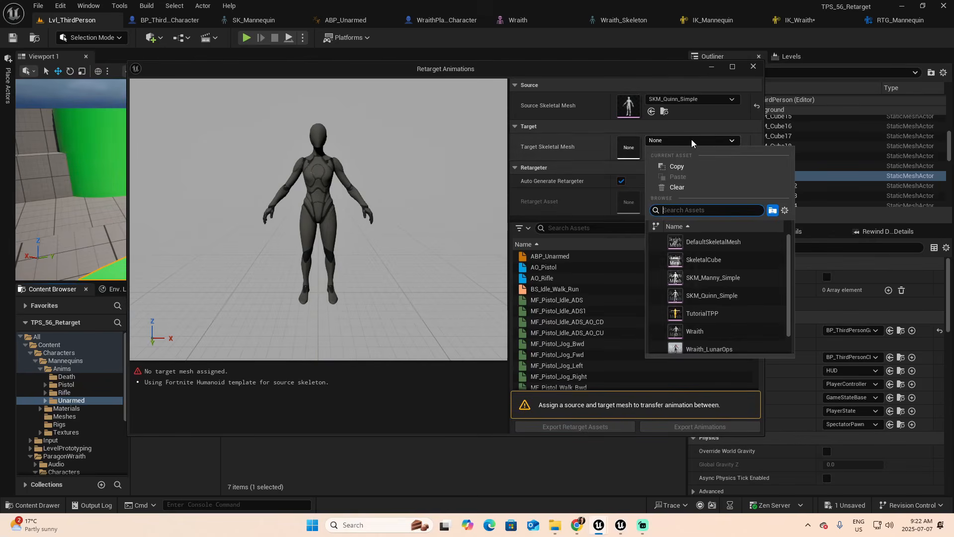
type("wri")
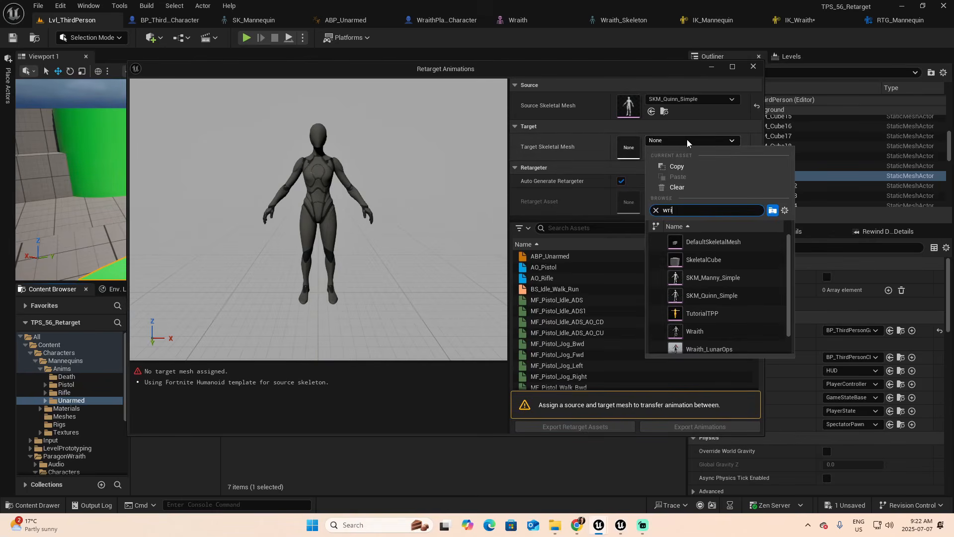
key("BackSpace")
type("a")
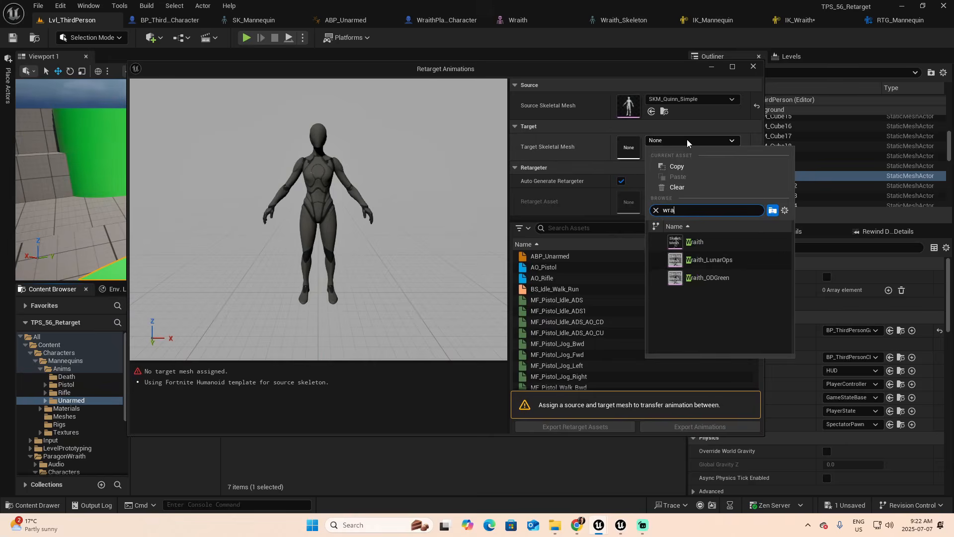
left_click(693, 242)
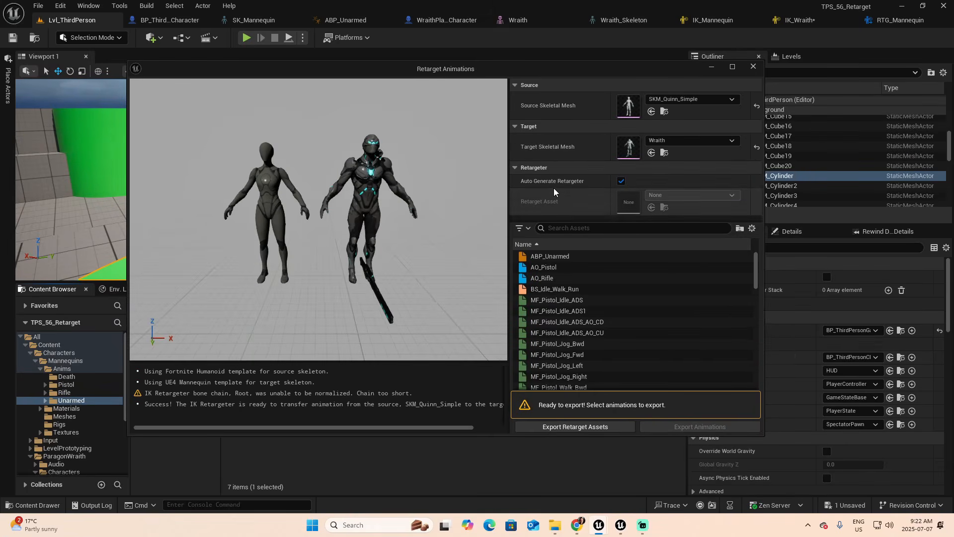
Disable Auto Generate Retargeter and choose RTG_Mannequin as the retarget asset
left_click(622, 181)
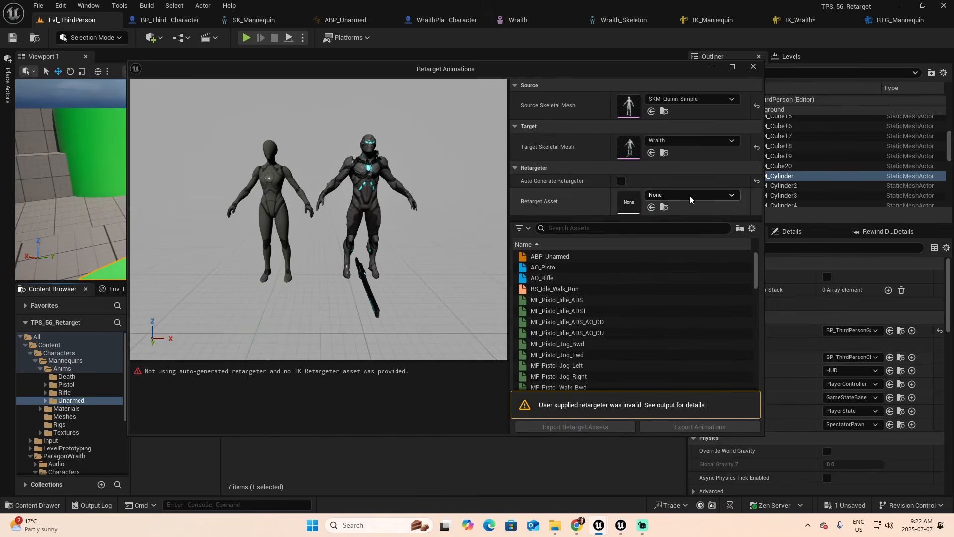
left_click(658, 196)
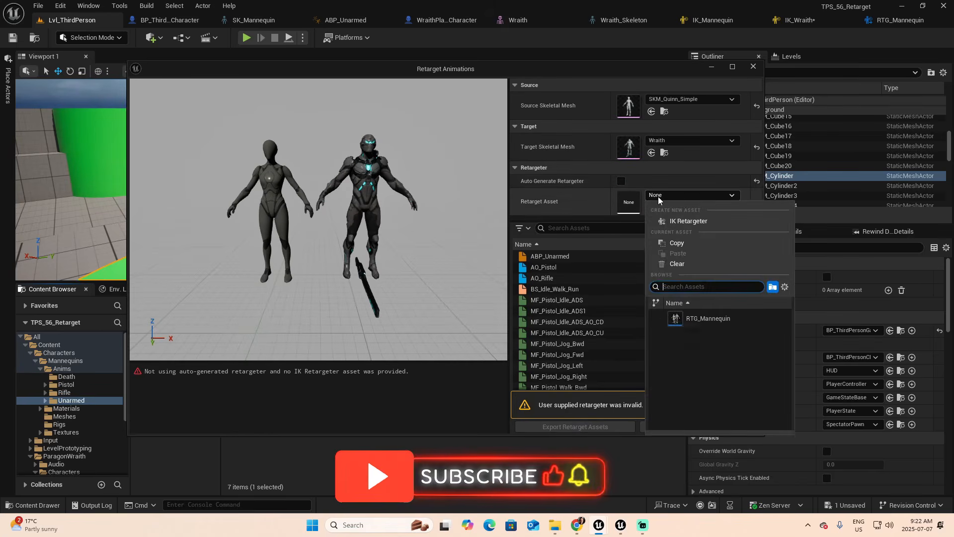
left_click(717, 323)
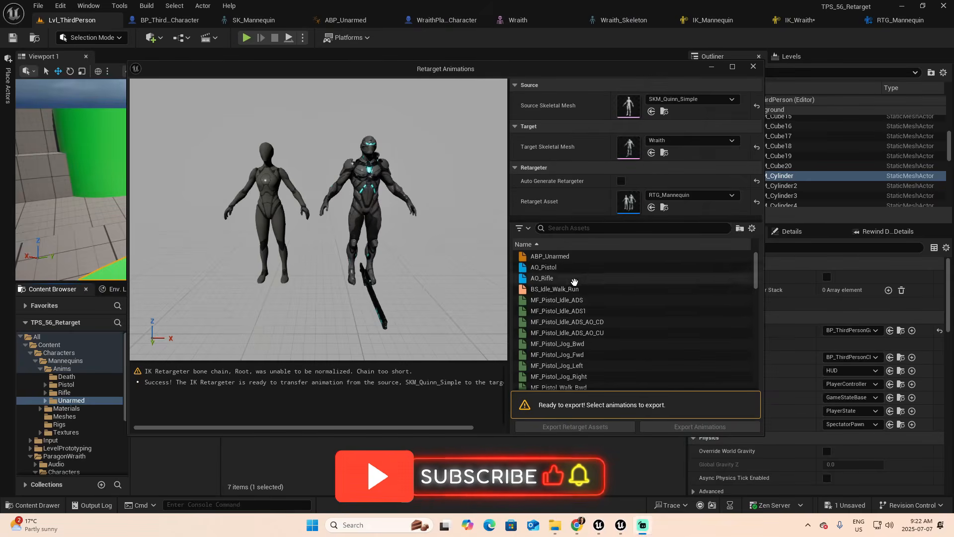
Preview the MF_Pistol_Idle_ADS animation on the source and target meshes in the retargeting dialog
left_click(573, 300)
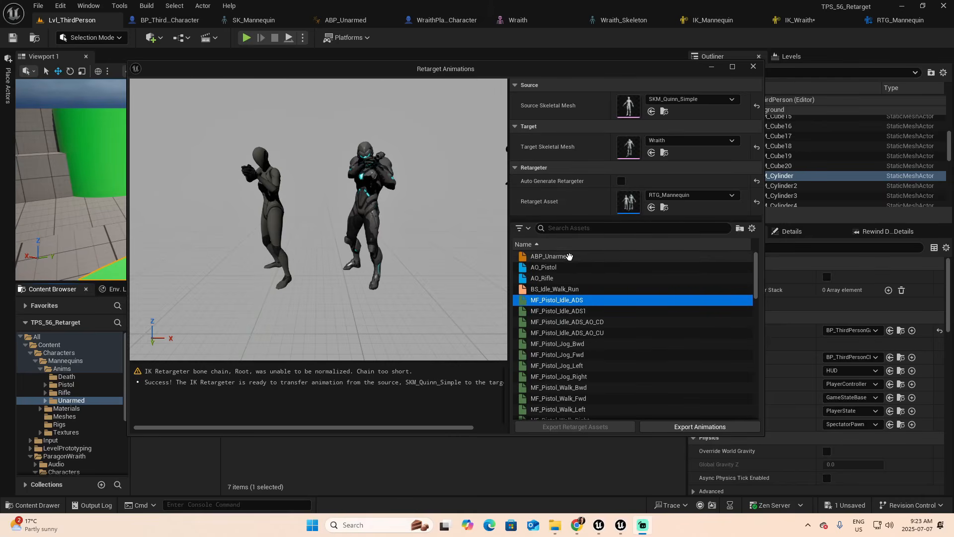
mouse_move(570, 256)
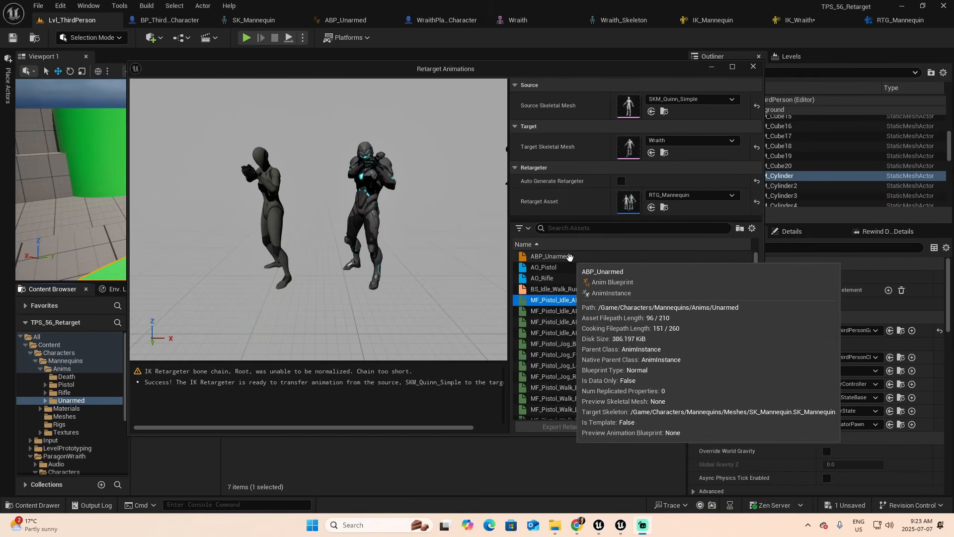
Select all listed assets from ABP_Unarmed down to the last animation and start exporting them
left_click(569, 256)
scroll(648, 327, "down", 3)
scroll(648, 327, "down", 3)
left_click_drag(756, 326, 754, 237)
left_click(583, 413, "shift")
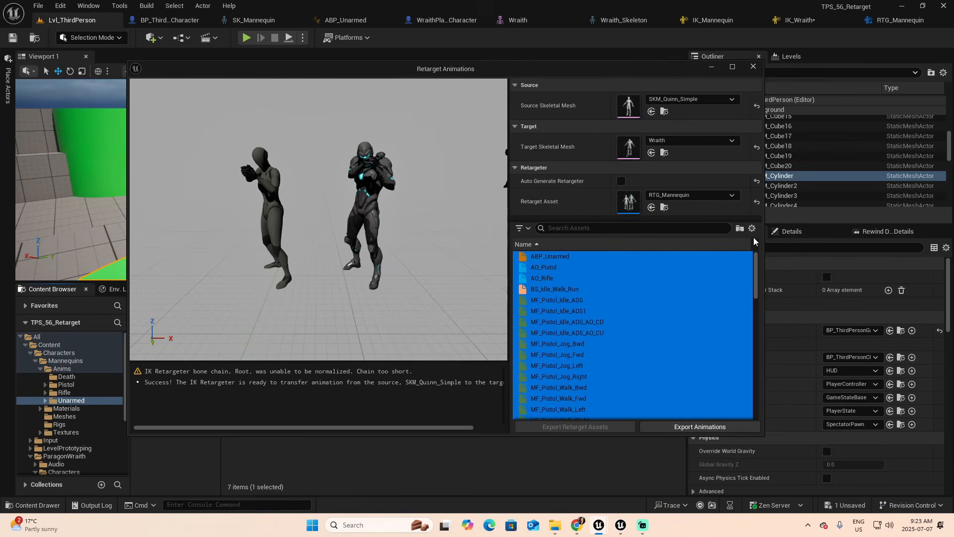
left_click(680, 426)
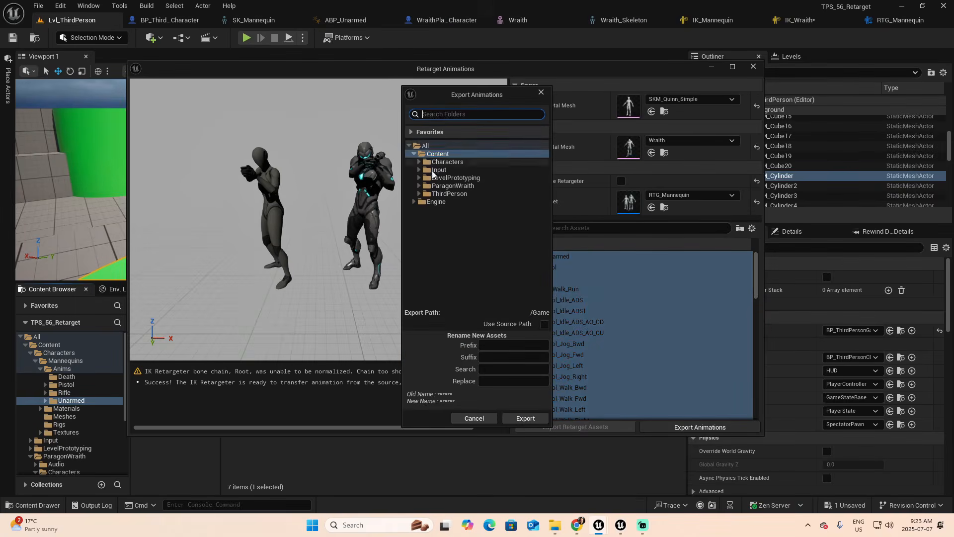
Create a RetargetAnims folder in ParagonWraith/Characters/Heroes/Wraith and export the retargeted assets into it with the default batch options
left_click(419, 186)
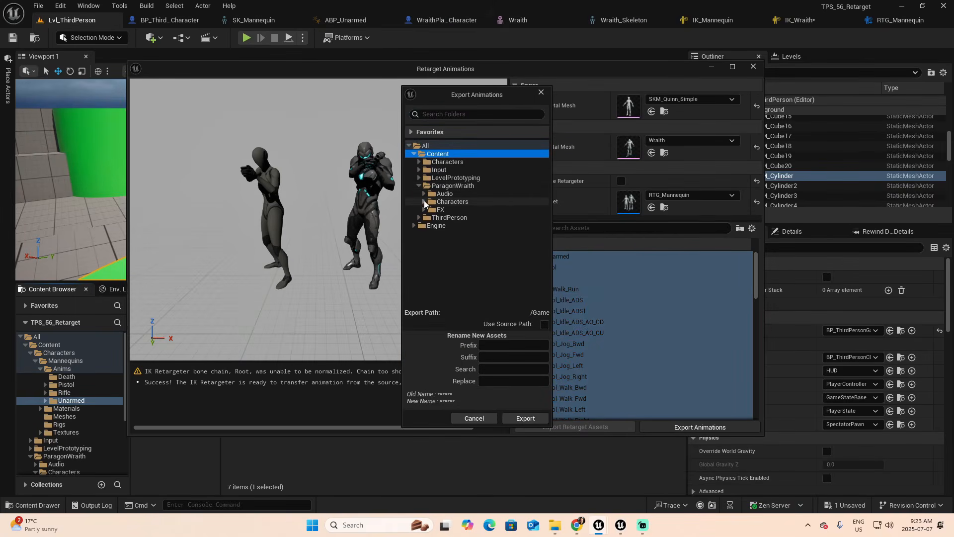
left_click(424, 202)
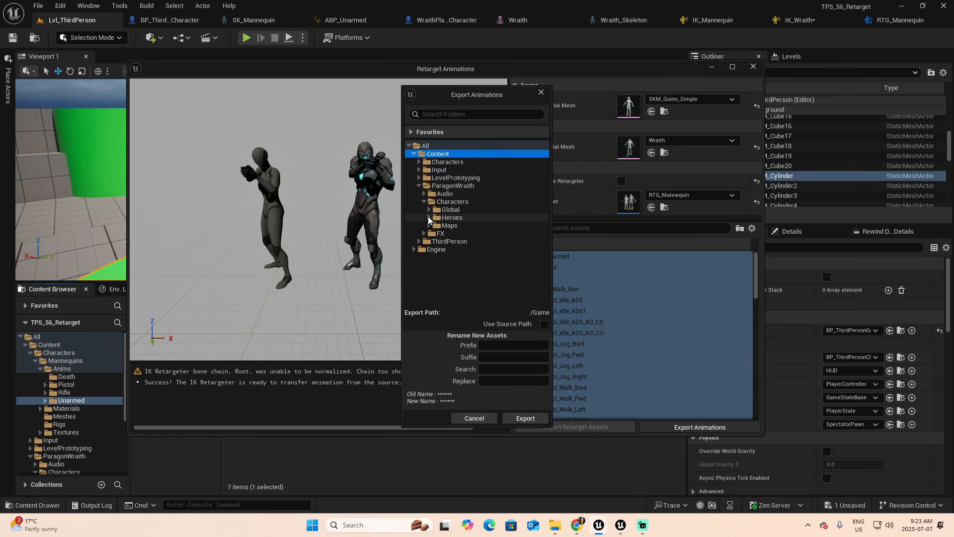
left_click(429, 218)
left_click(434, 226)
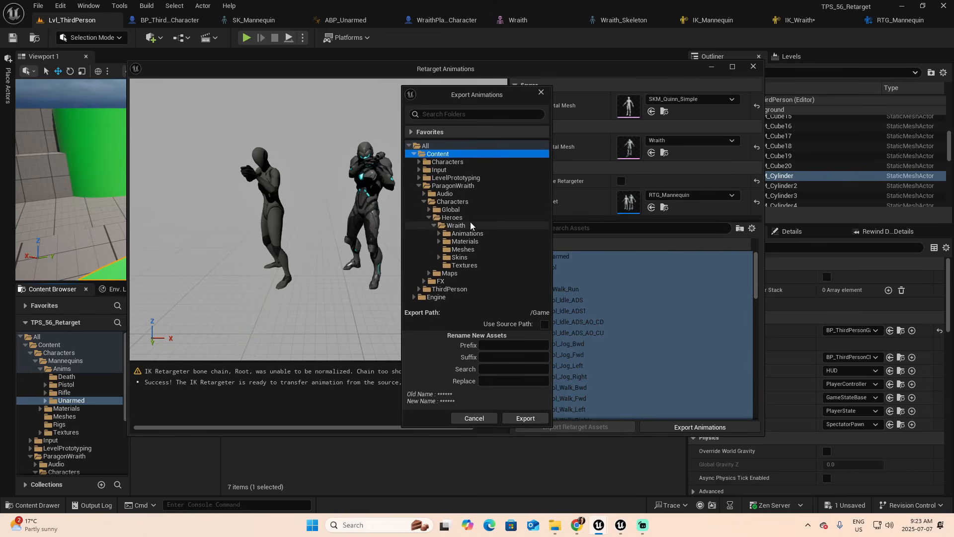
left_click(454, 226)
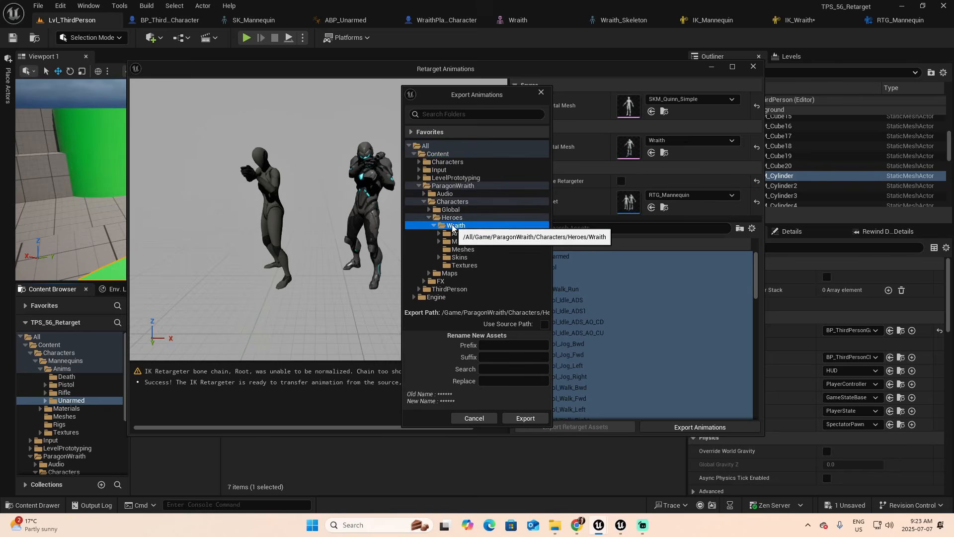
right_click(465, 228)
left_click(496, 237)
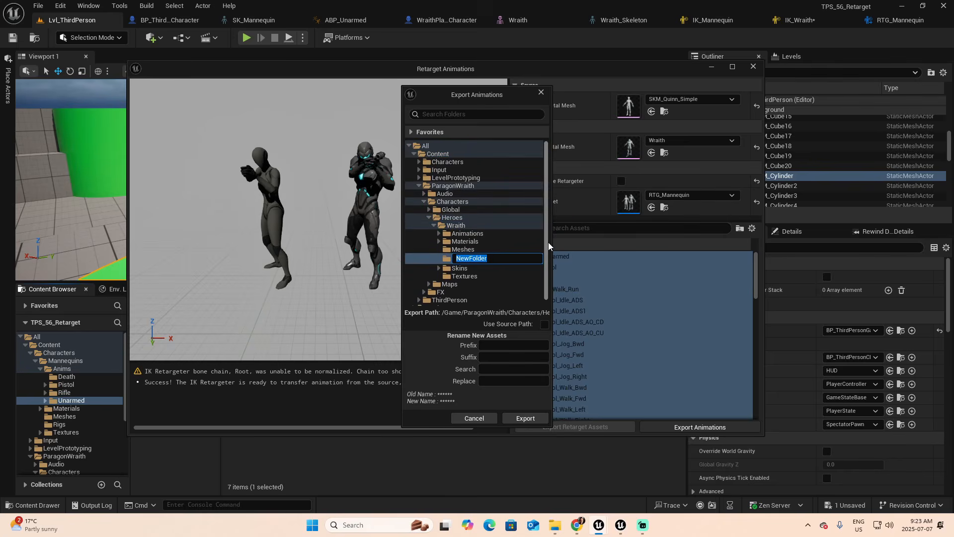
type("RetargetAnims")
key("Return")
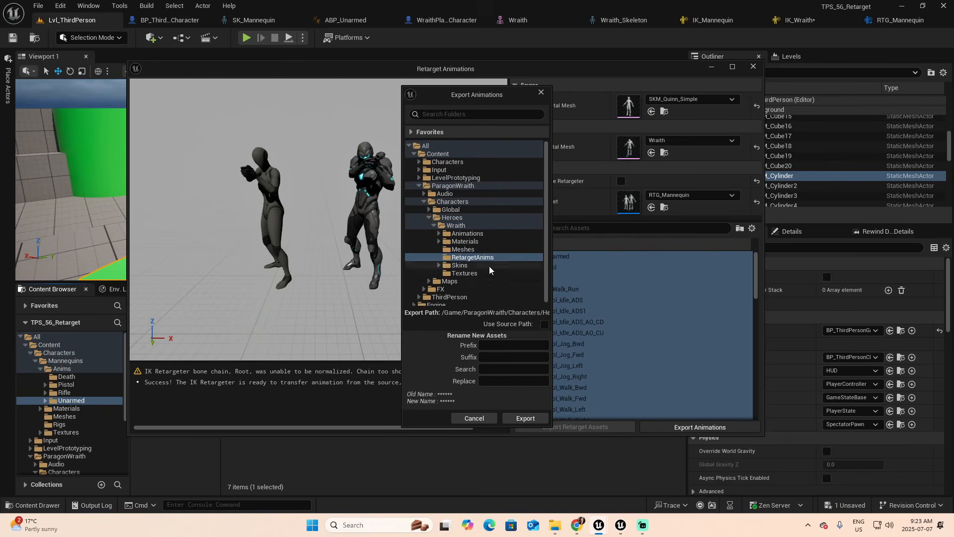
left_click(526, 420)
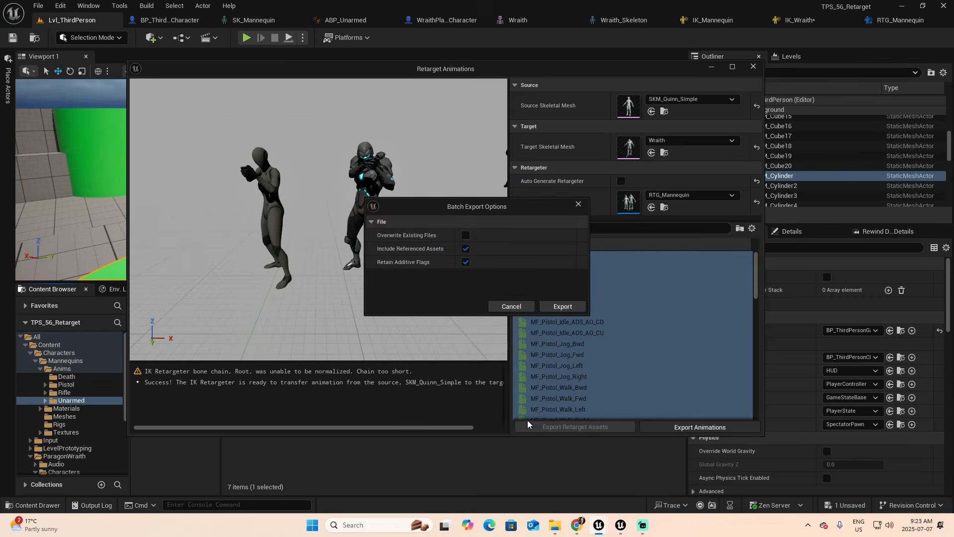
left_click(561, 306)
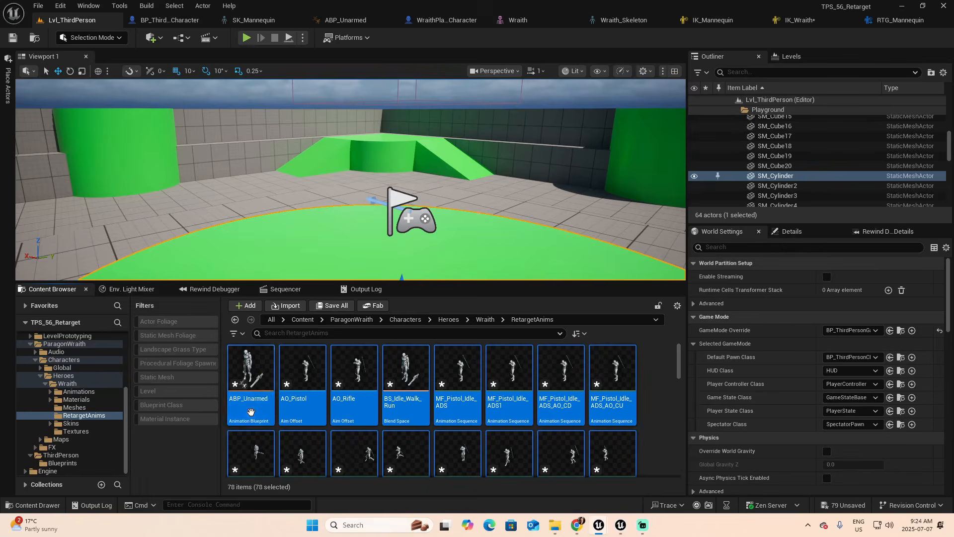
Open the retargeted ABP_Unarmed from the RetargetAnims folder, review its event graph and close it
left_click(247, 416)
double_click(251, 370)
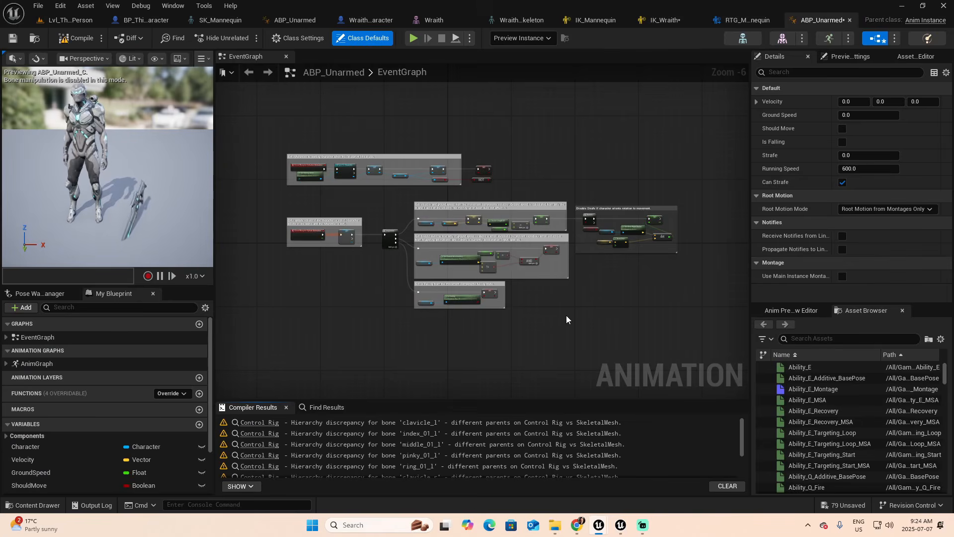
left_click(850, 19)
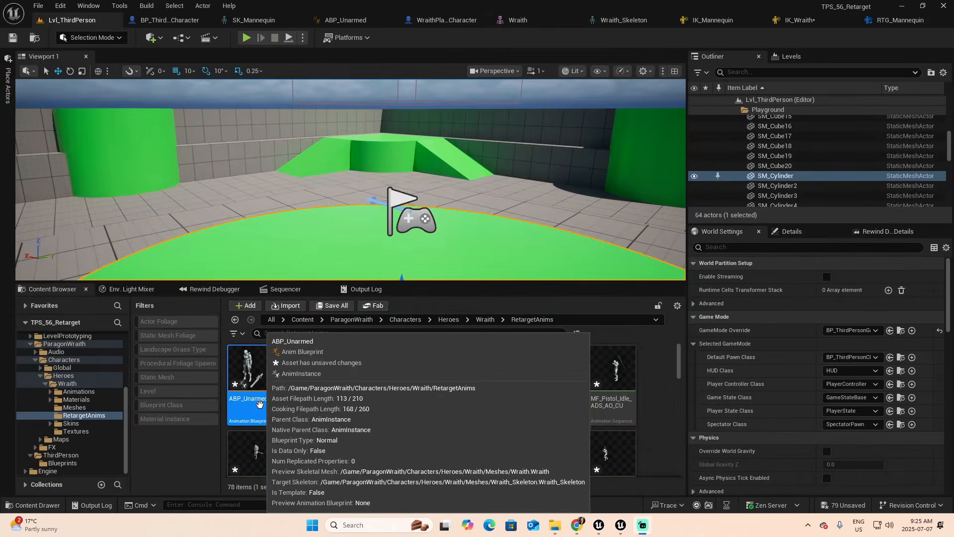
Rename the retargeted ABP_Unarmed animation blueprint to ABP_WraithUnarmed
right_click(261, 401)
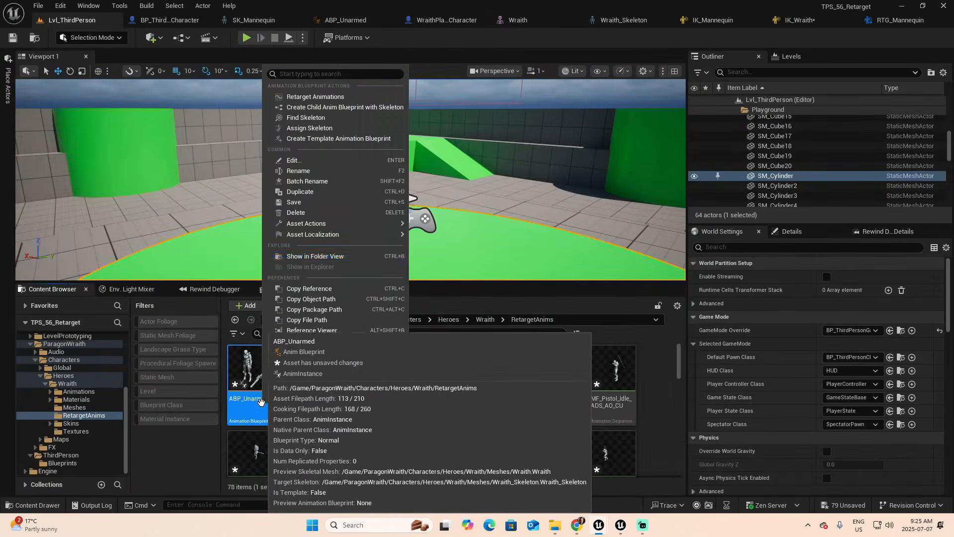
left_click(318, 171)
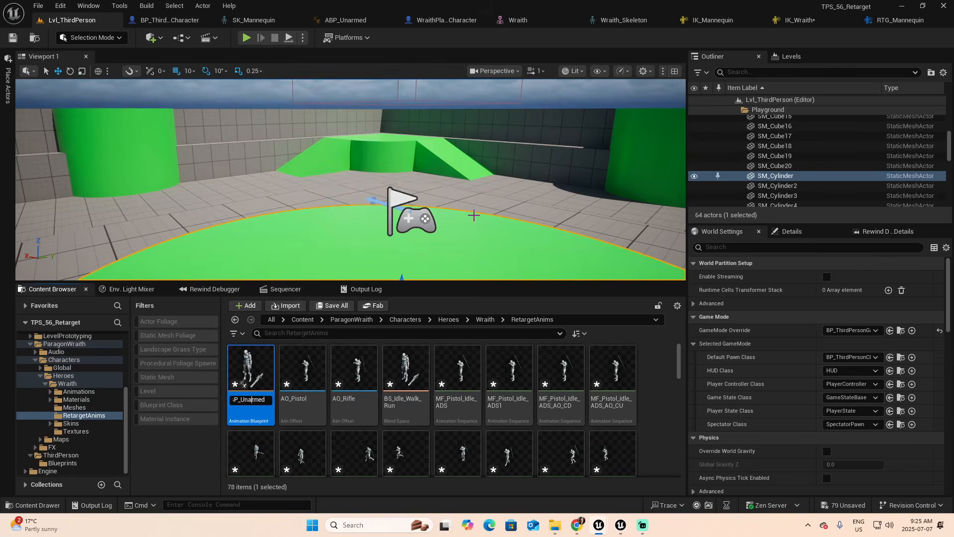
type("ABP_WraithUnarmed")
key("Return")
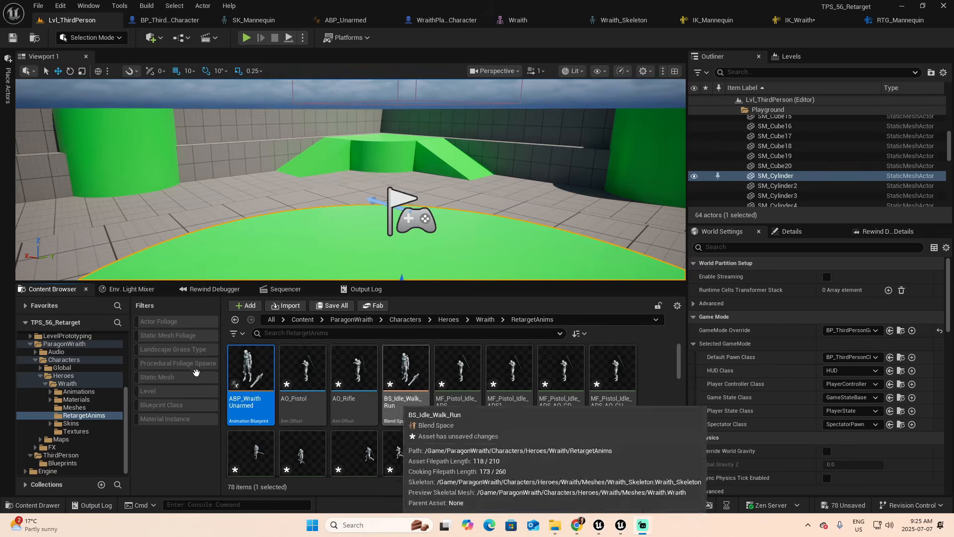
Set the Anim Class of BP_ThirdPersonCharacter to ABP_WraithUnarmed
left_click(169, 20)
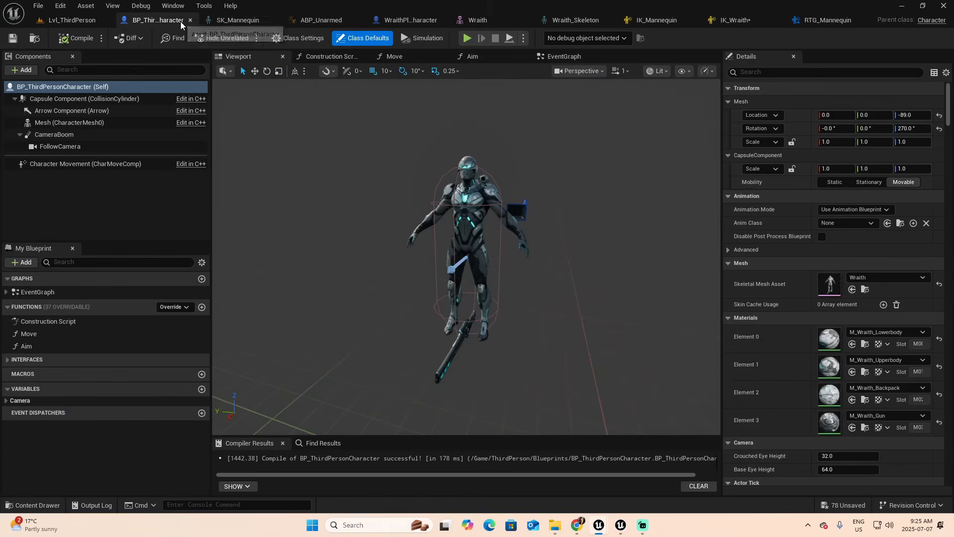
left_click(871, 223)
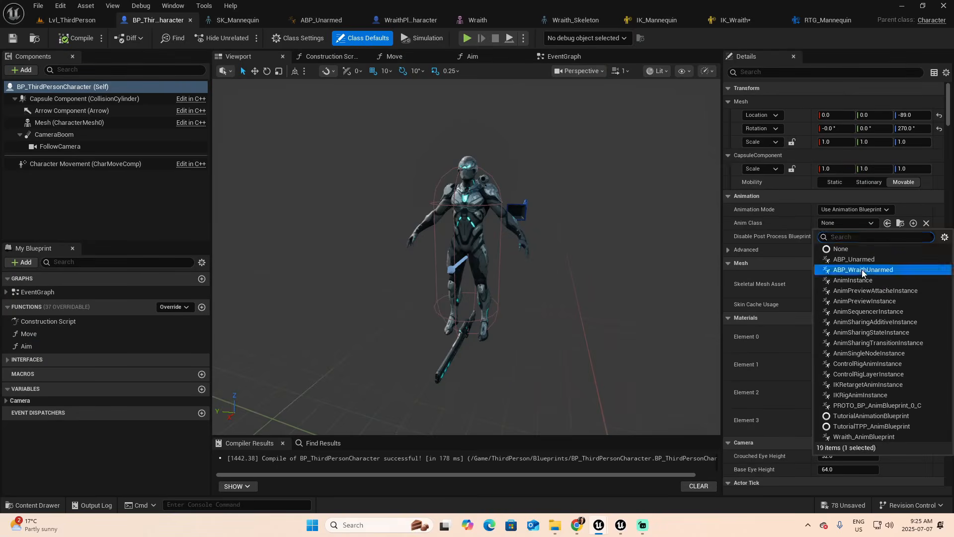
left_click(862, 270)
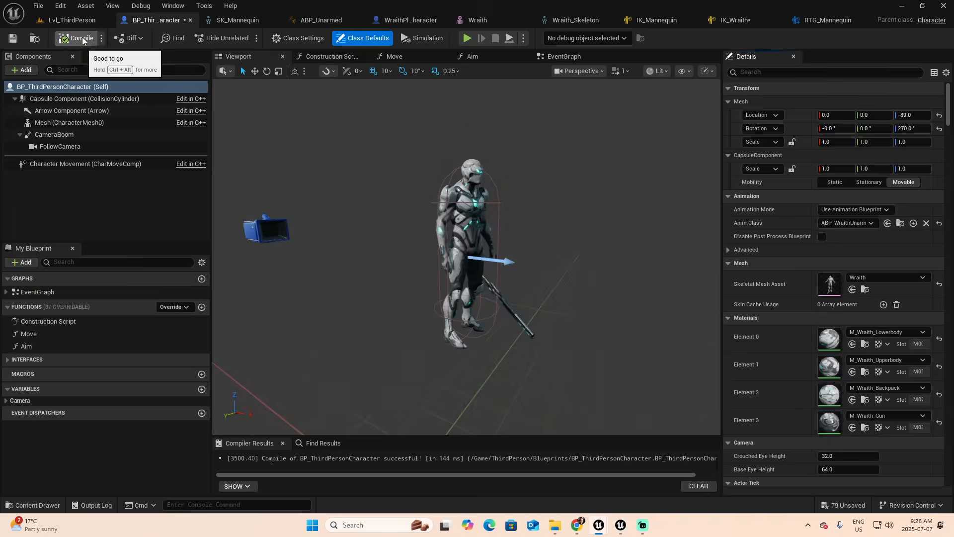
Delete the Control Rig, NOT and Is Falling nodes from the AnimGraph of ABP_WraithUnarmed
left_click(63, 22)
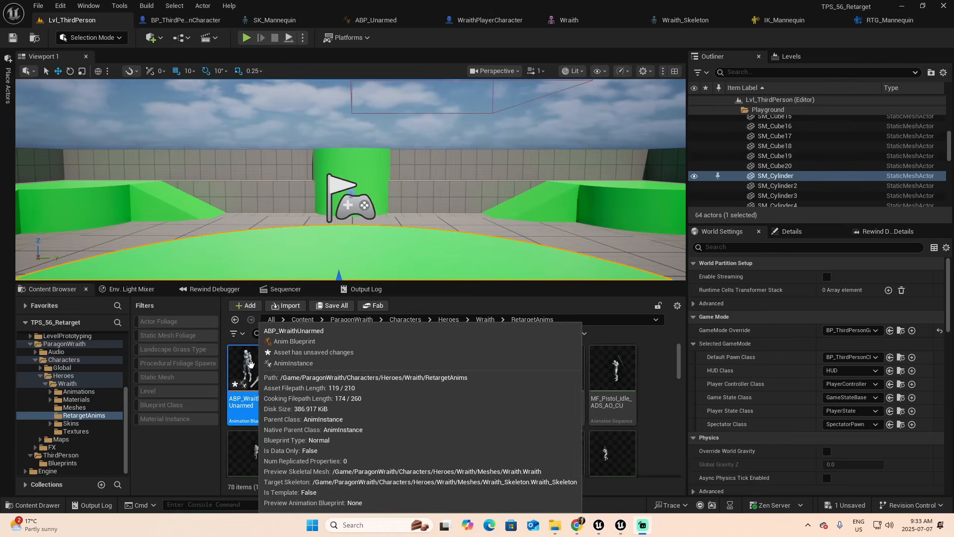
double_click(254, 382)
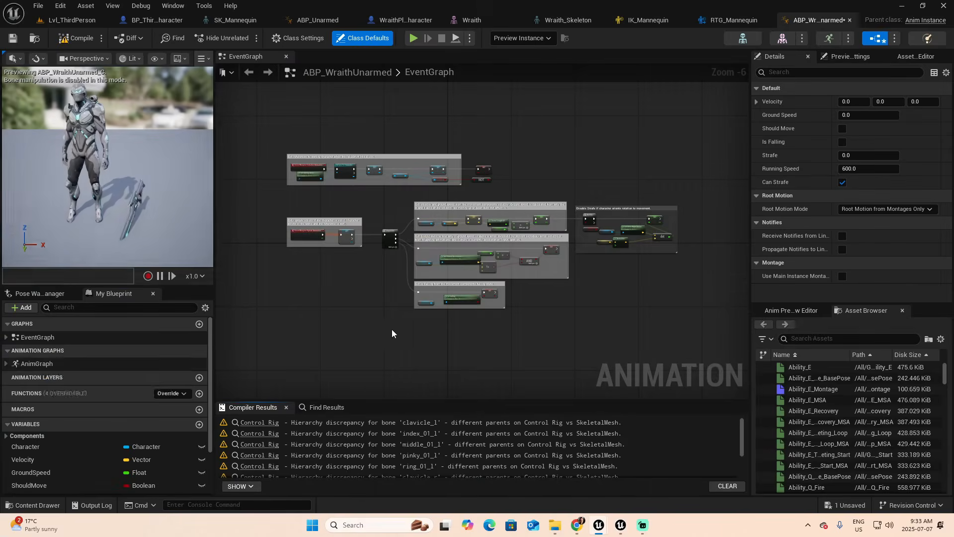
double_click(40, 363)
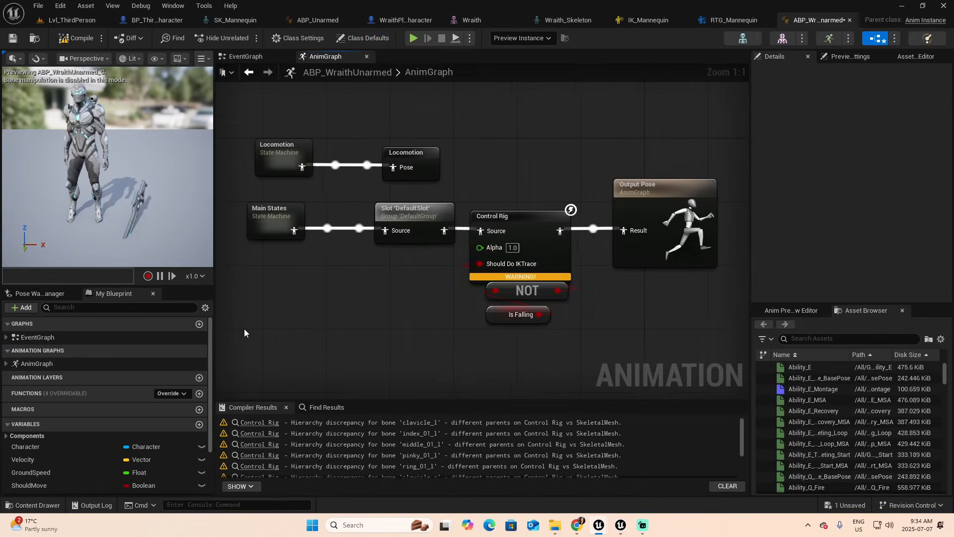
left_click_drag(502, 175, 550, 356)
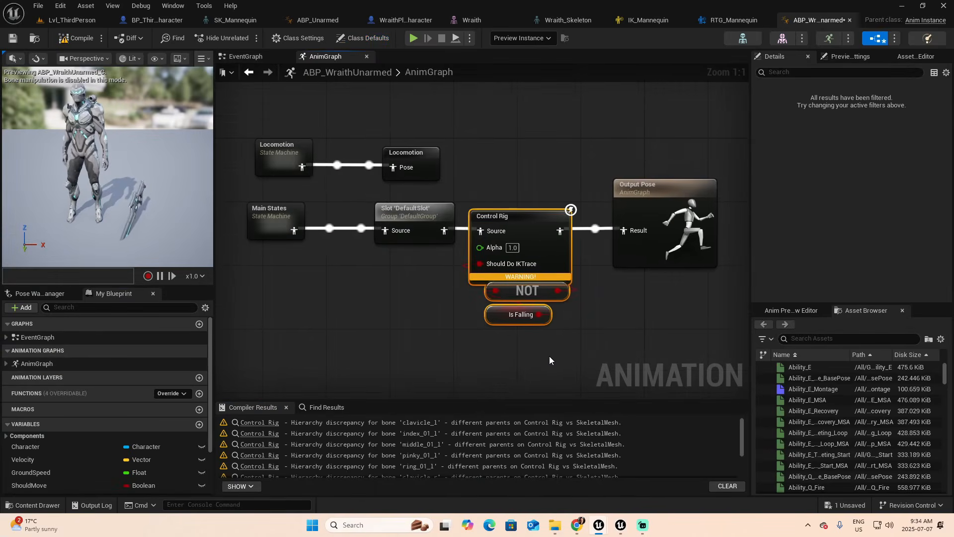
key("Delete")
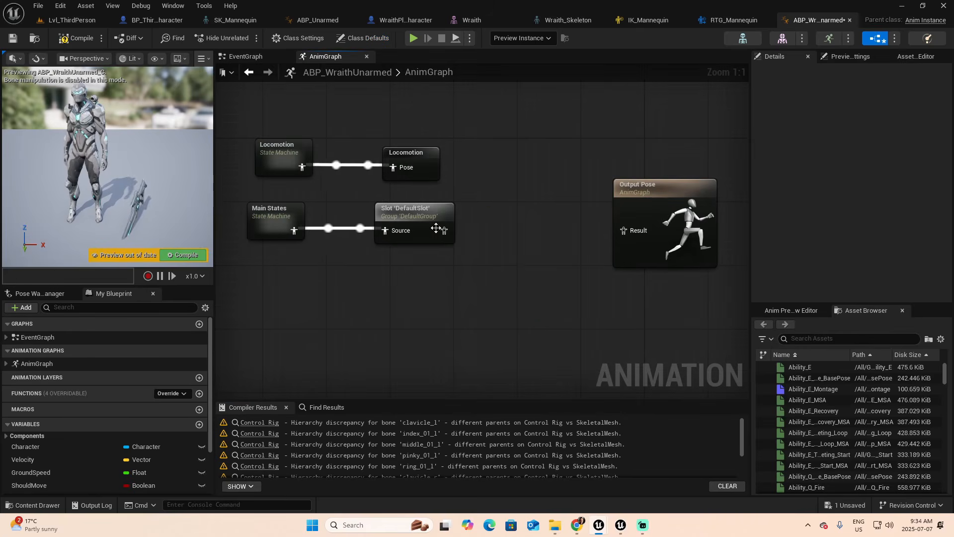
Connect the DefaultSlot output to the Output Pose result, and compile and save ABP_WraithUnarmed
left_click_drag(443, 230, 622, 232)
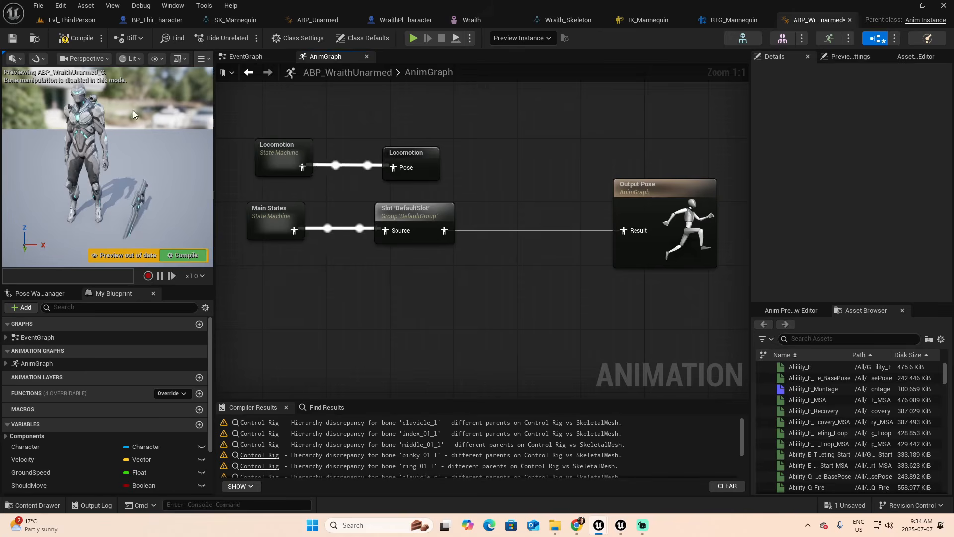
left_click(76, 39)
left_click(12, 40)
Play-test Lvl_ThirdPerson by running and jumping with the Wraith character, and stop the session
left_click(74, 20)
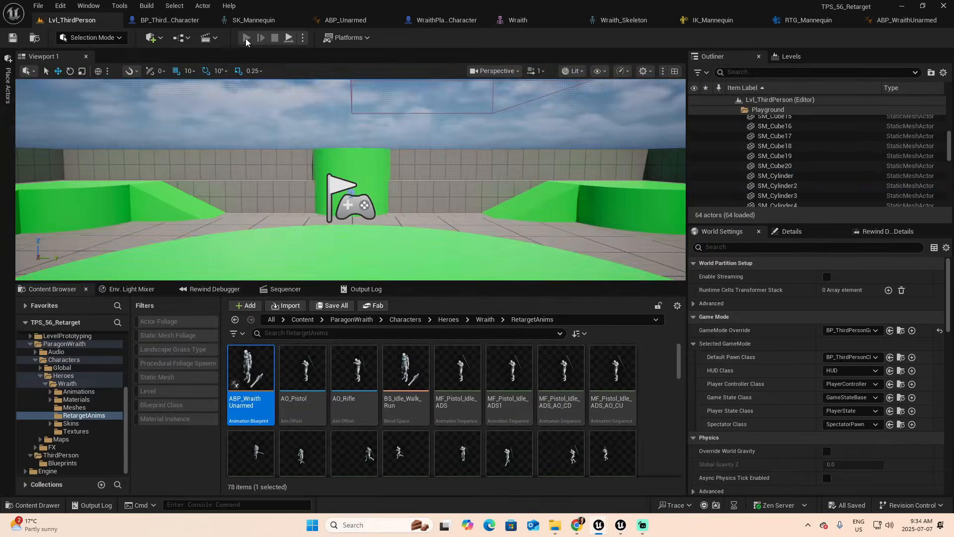
left_click(245, 38)
key("w")
key("space")
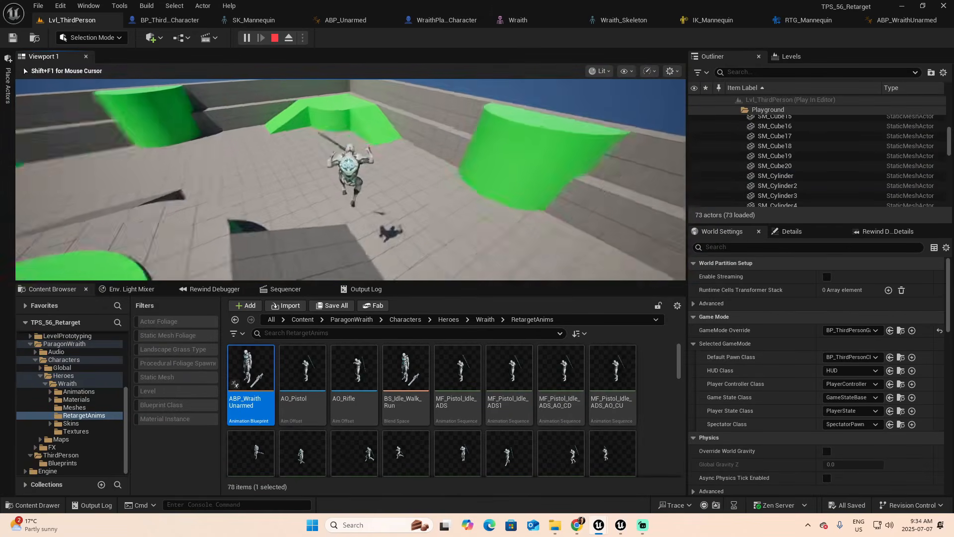
key("w")
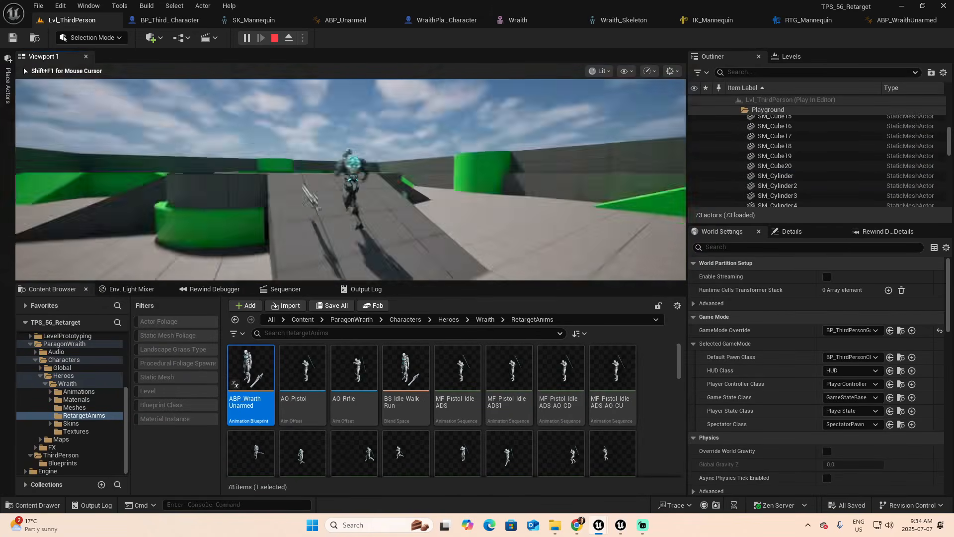
key("w")
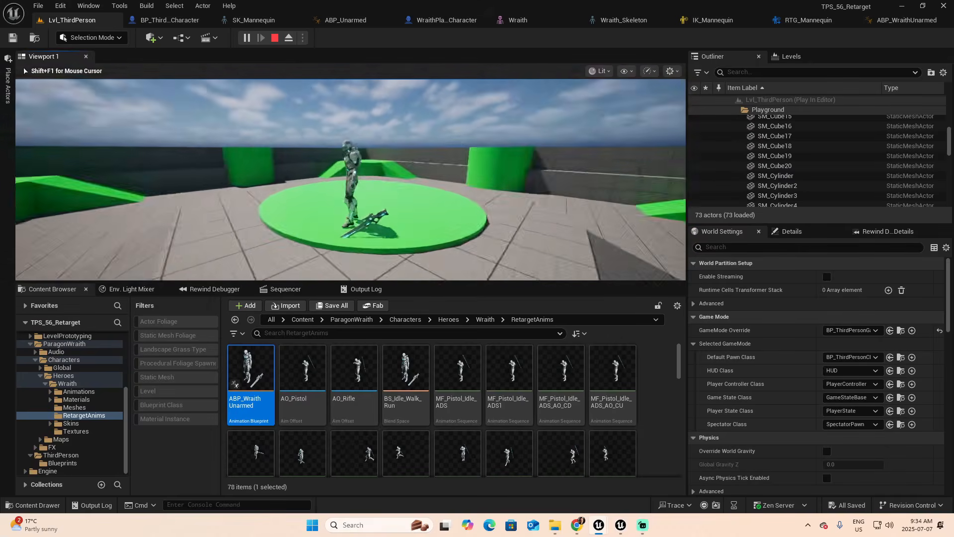
key("w")
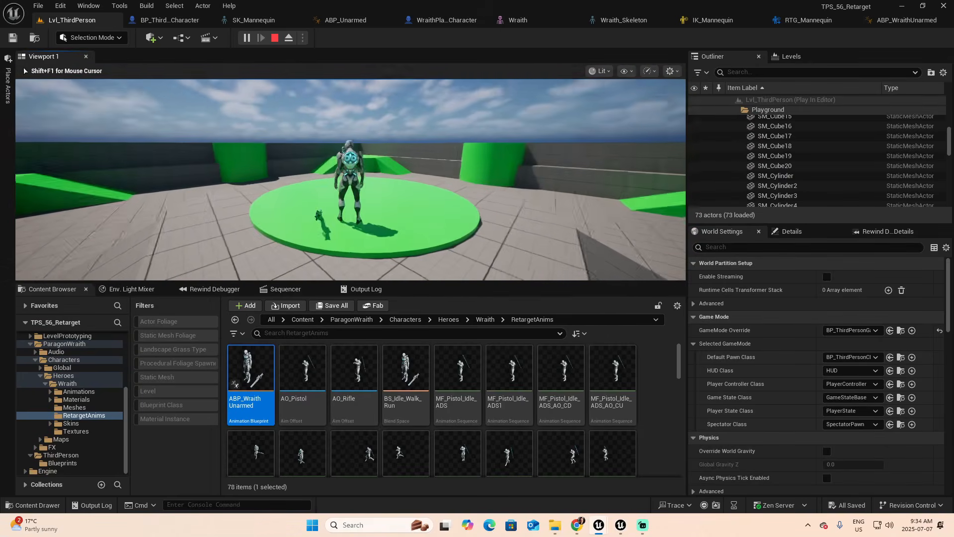
key("a")
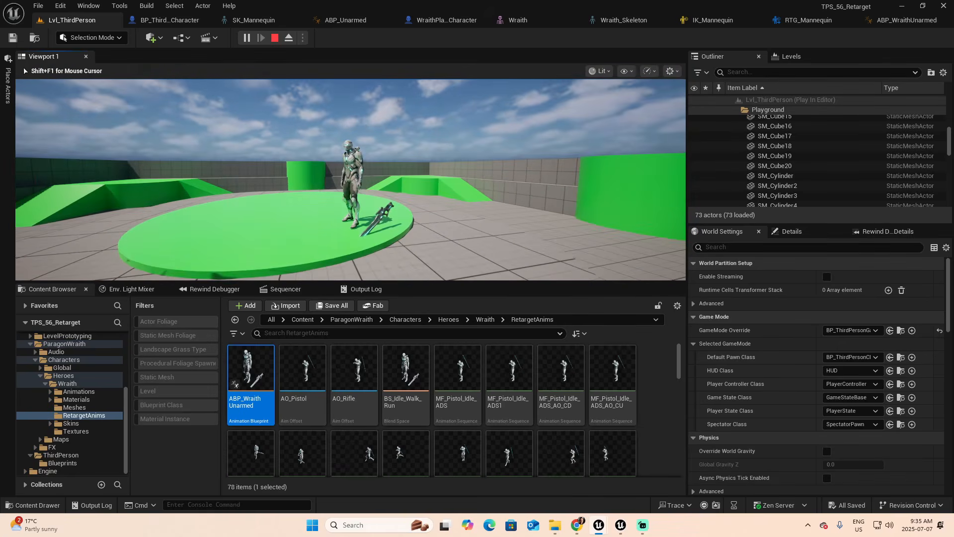
key("Escape")
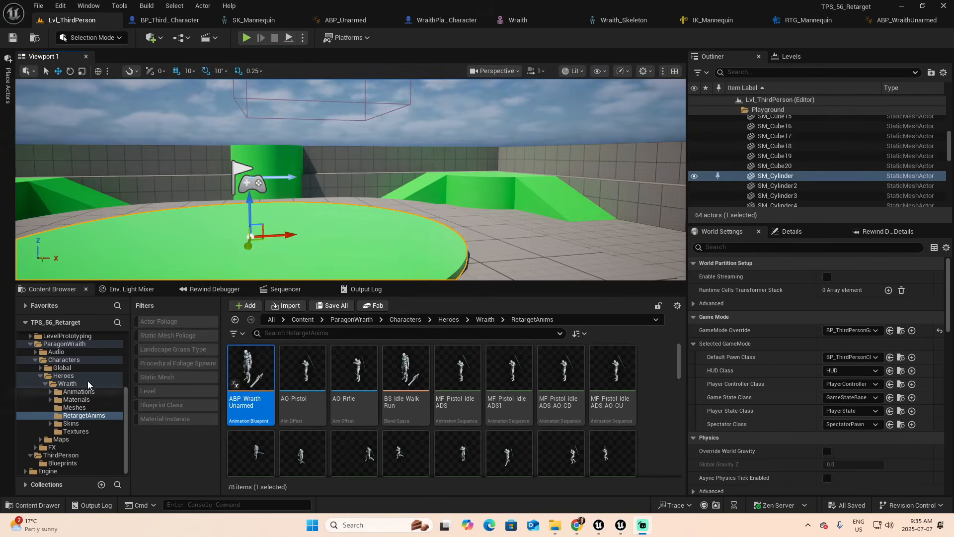
Open the Wraith skeletal mesh from its Meshes folder and isolate the M_Wraith_Gun material slot to inspect the weapon
left_click(82, 408)
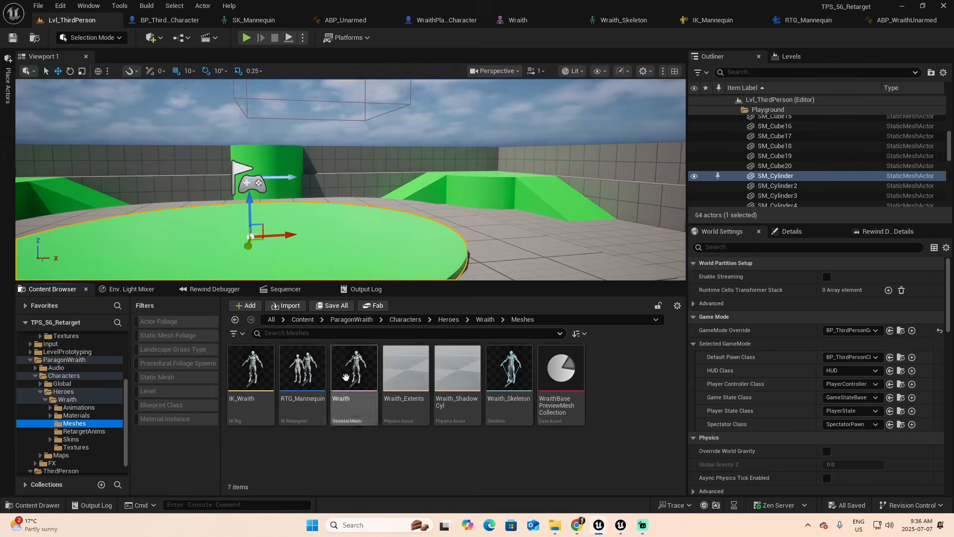
double_click(350, 373)
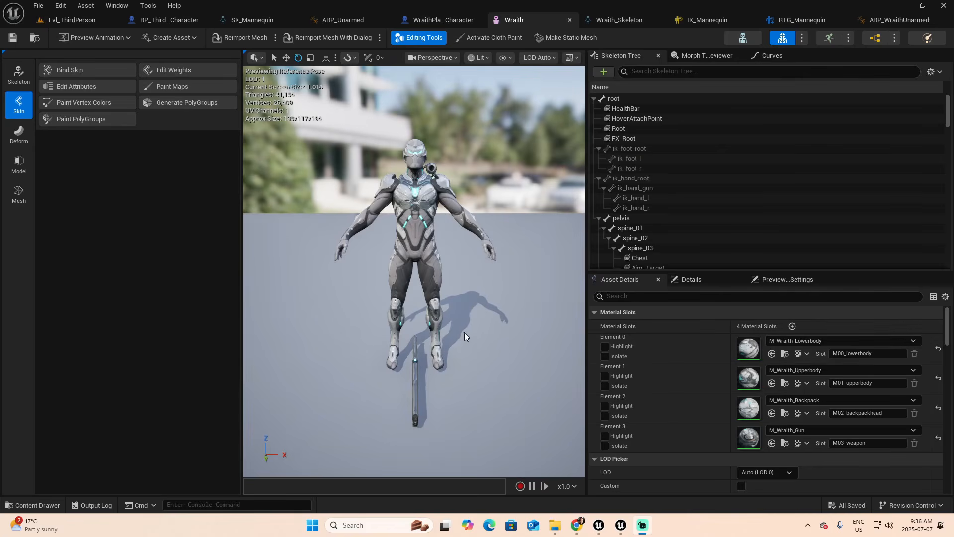
left_click_drag(473, 333, 470, 332)
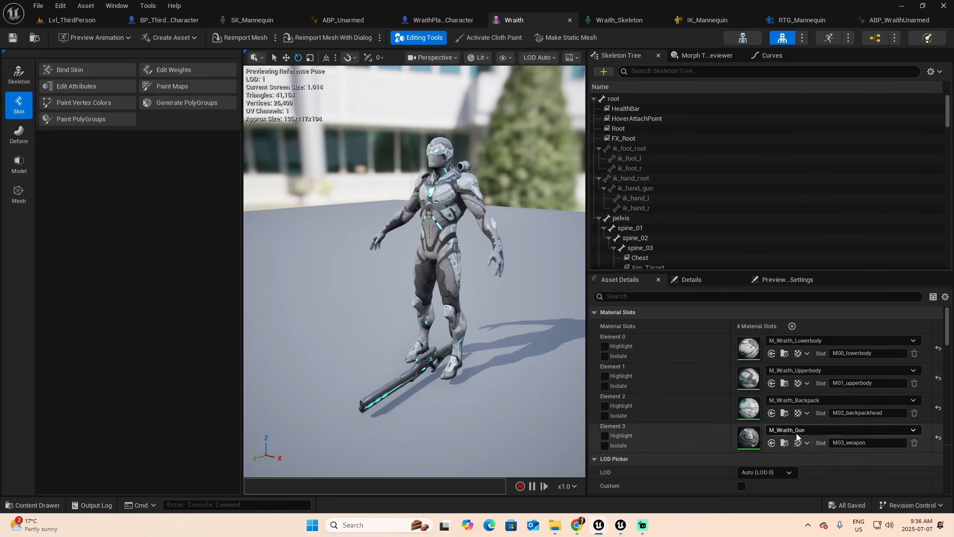
left_click(606, 446)
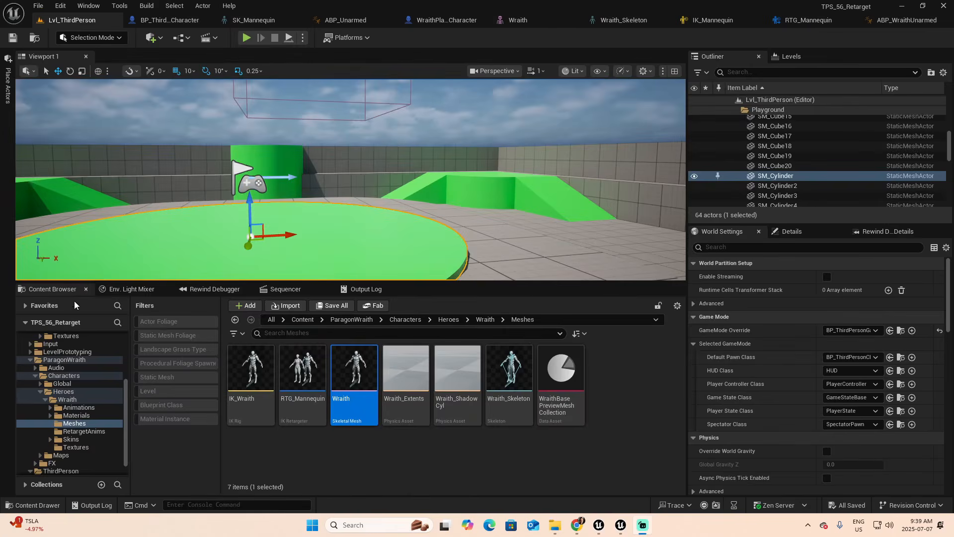
Create a new material named M_Transparent in the Wraith character's Materials folder
left_click(79, 416)
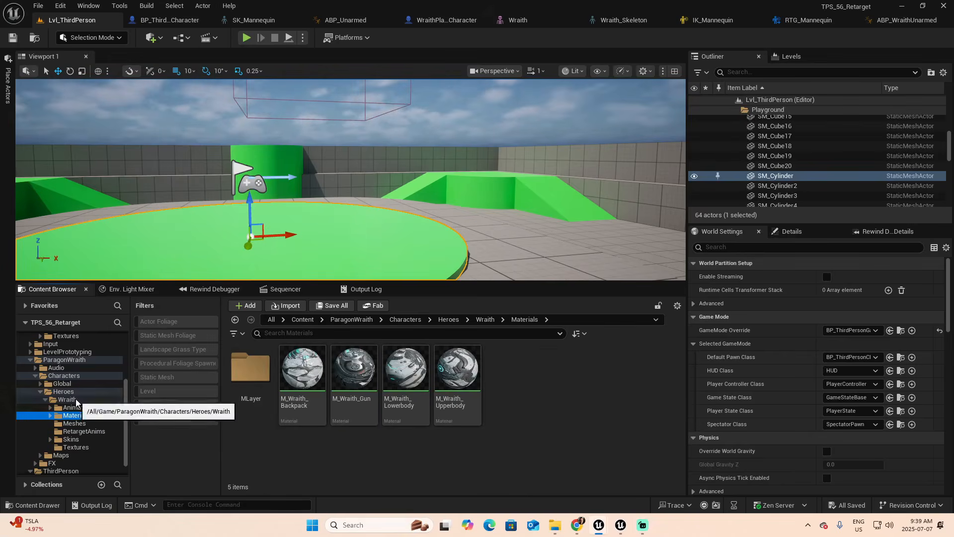
right_click(521, 395)
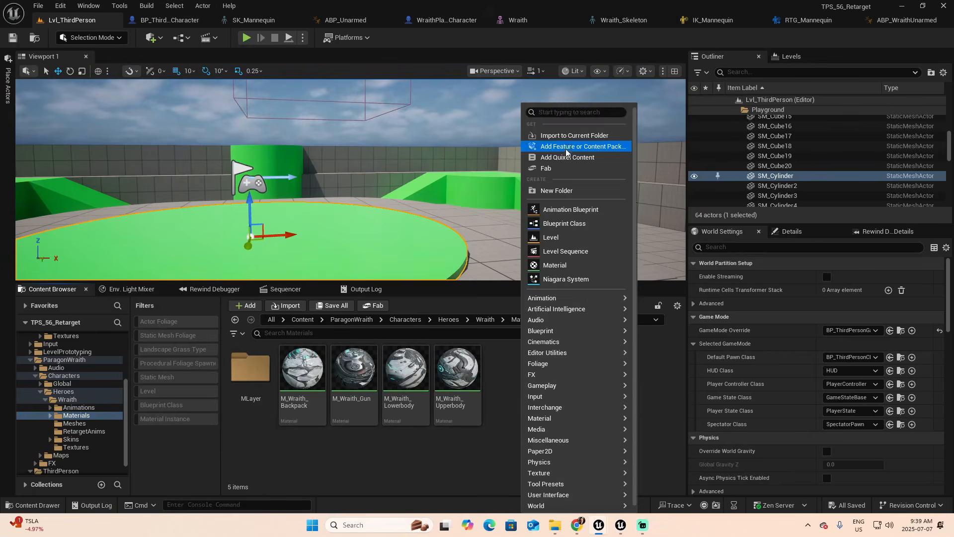
mouse_move(549, 310)
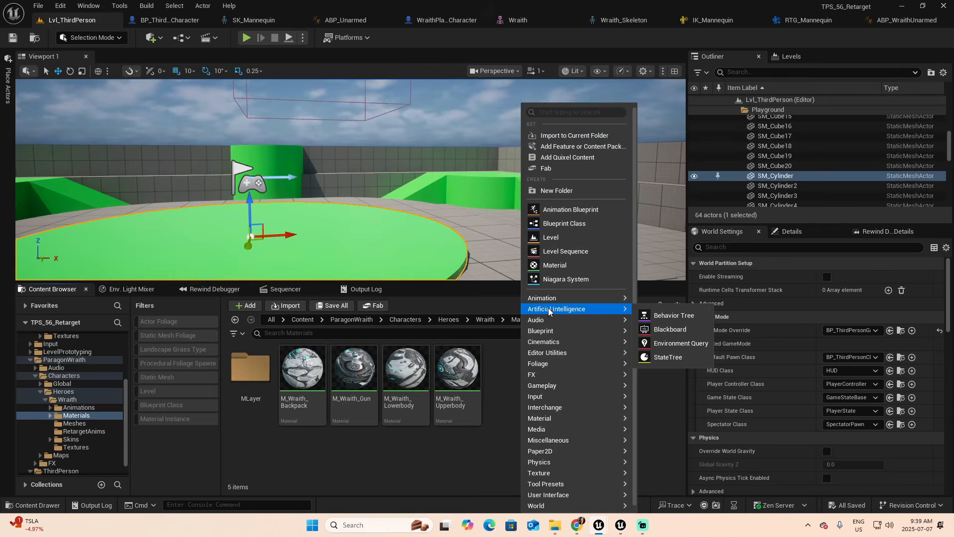
left_click(555, 266)
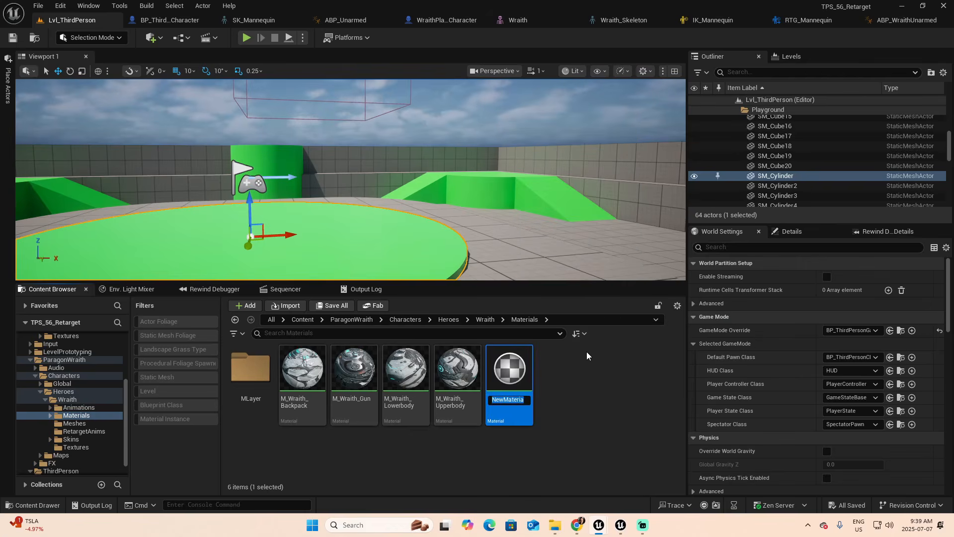
type("M_Transpa")
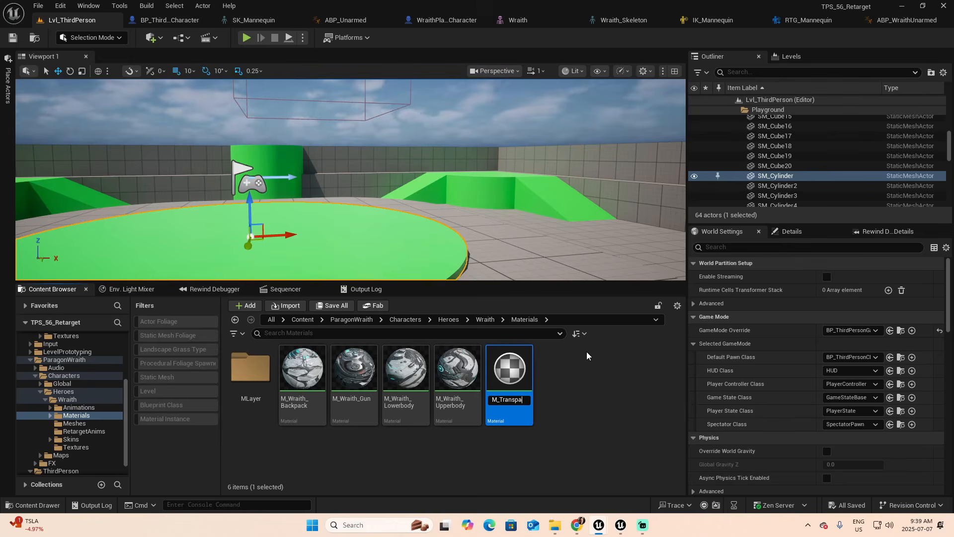
type("rent")
key("Return")
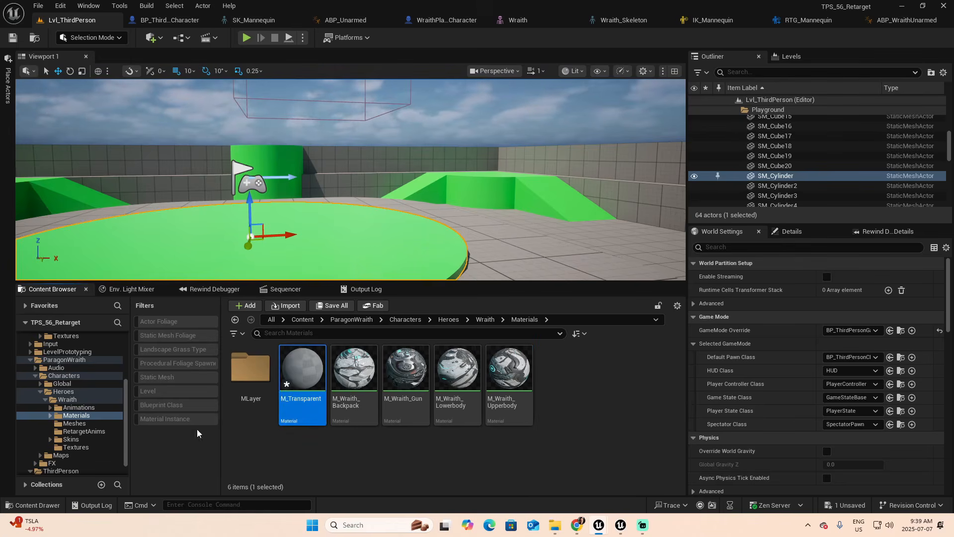
Open the M_Transparent material and set its blend mode to Translucent
double_click(305, 373)
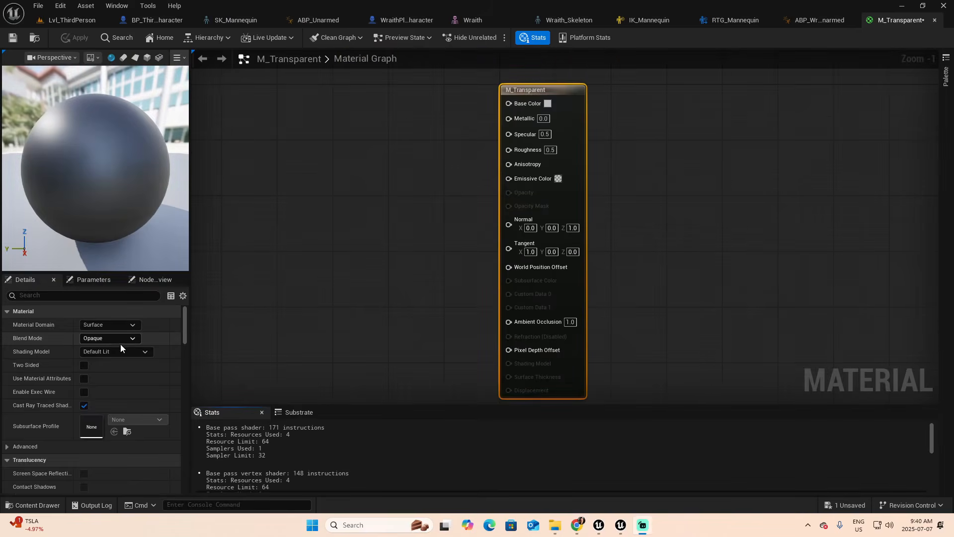
left_click(123, 339)
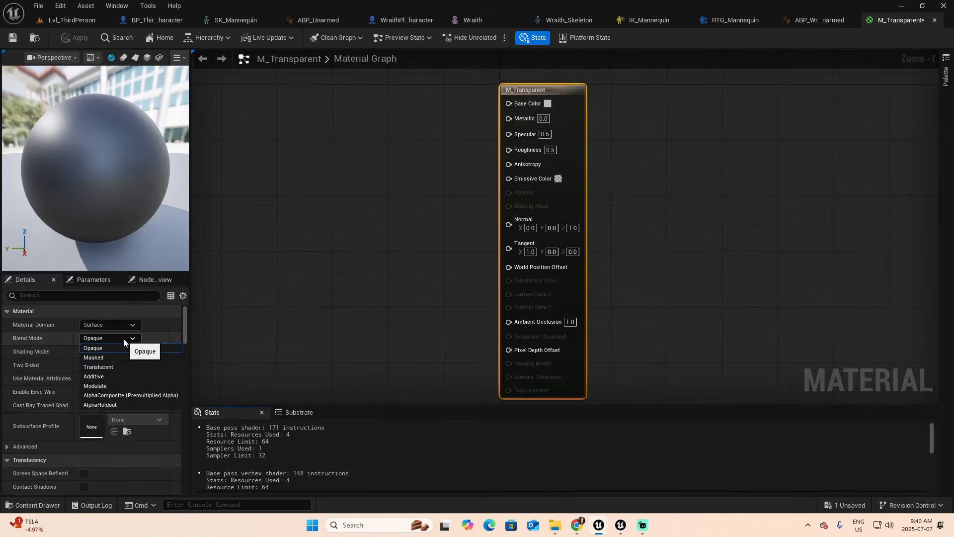
left_click(105, 368)
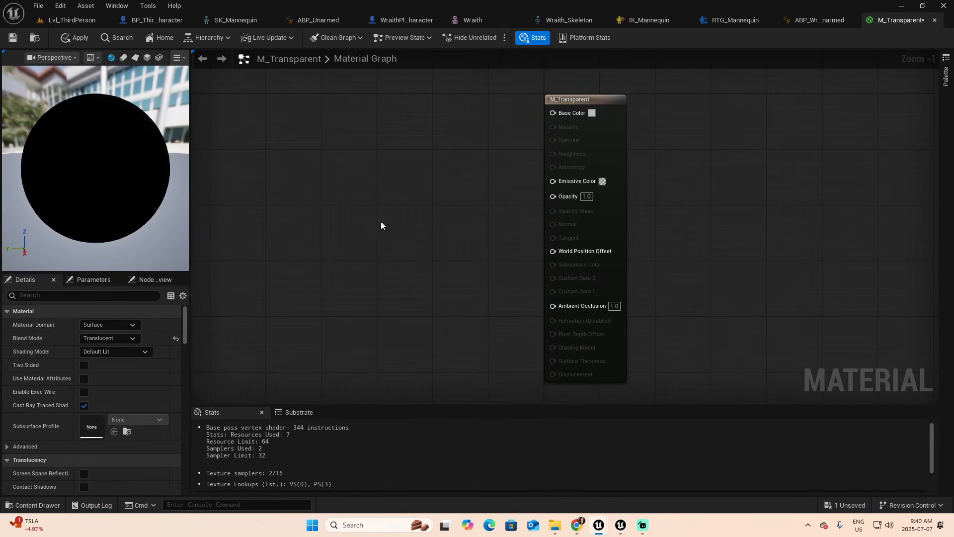
Add a constant with value 0.0 wired into the Opacity input of M_Transparent, and apply and save the material
left_click(378, 194)
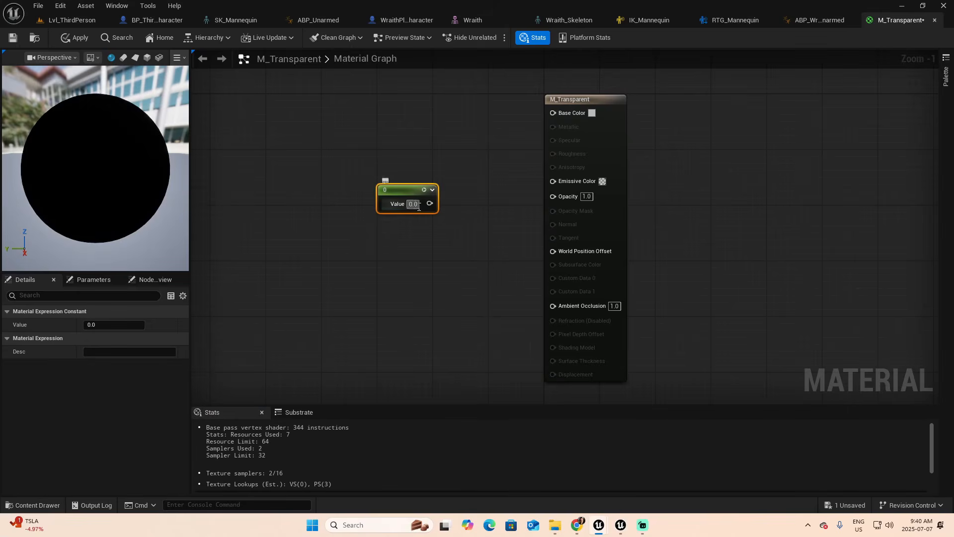
left_click_drag(429, 204, 555, 200)
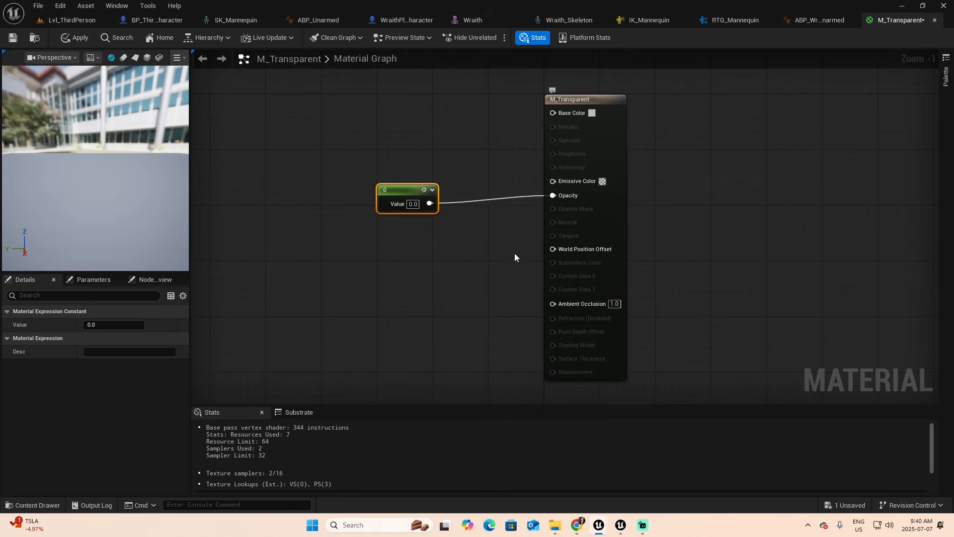
left_click(76, 38)
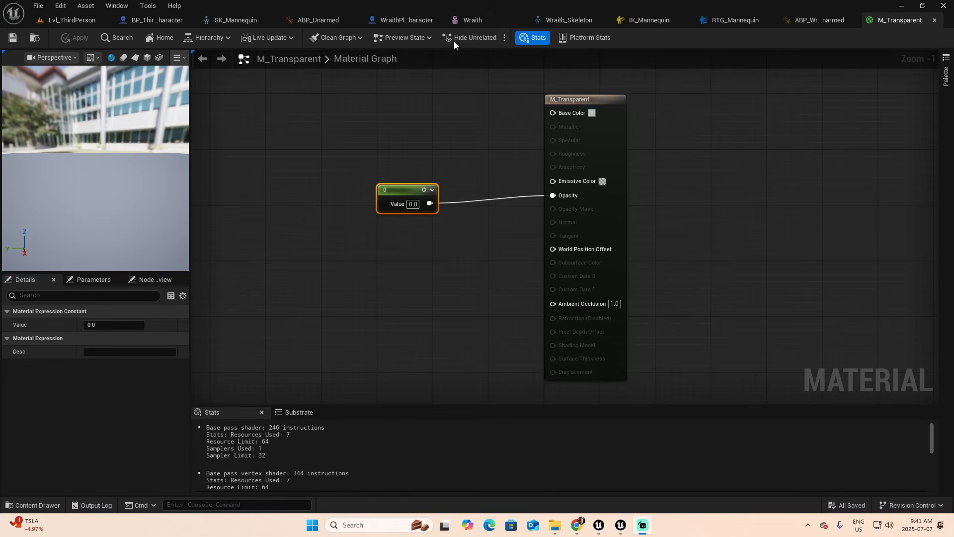
In the Wraith skeletal mesh, stop isolating the M03_weapon slot, assign M_Transparent to it, and save the mesh
left_click(470, 20)
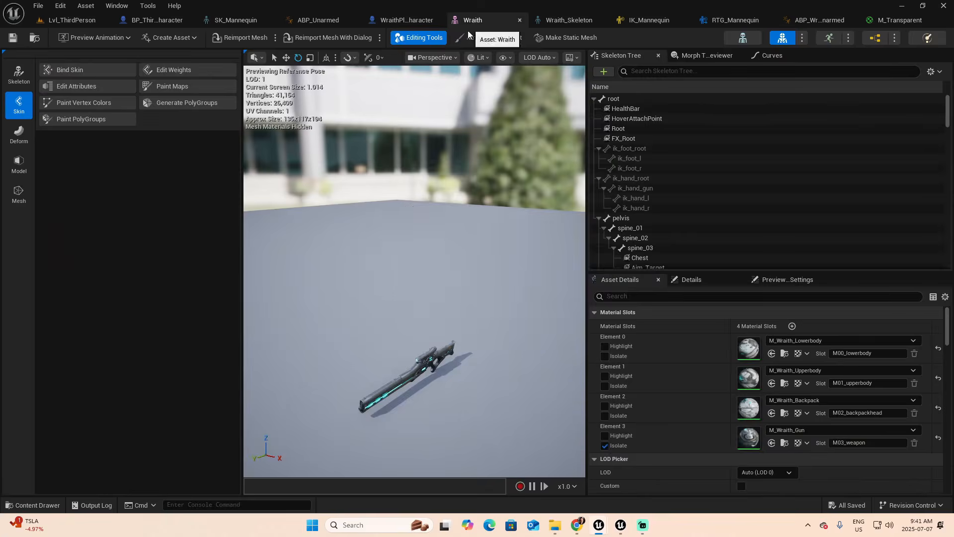
left_click(605, 445)
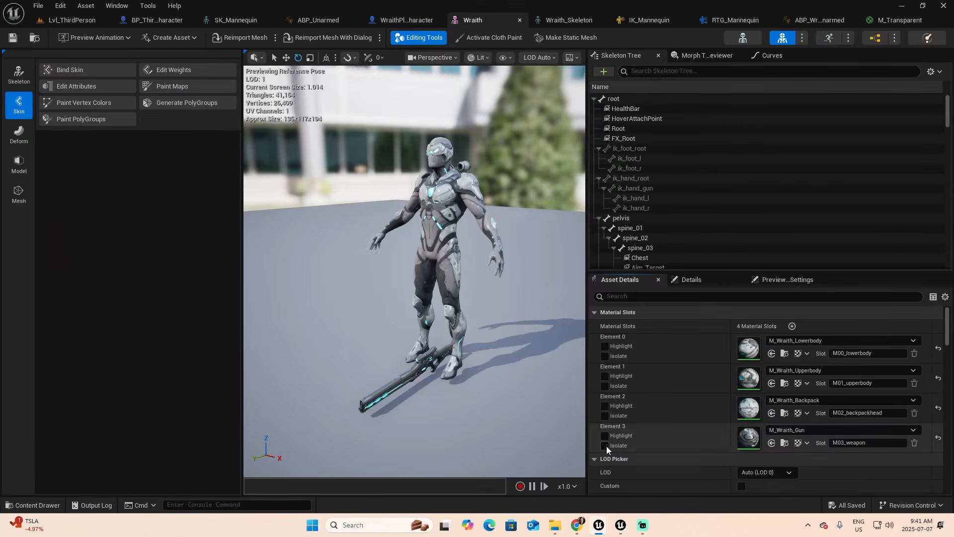
left_click(845, 429)
type("transpare")
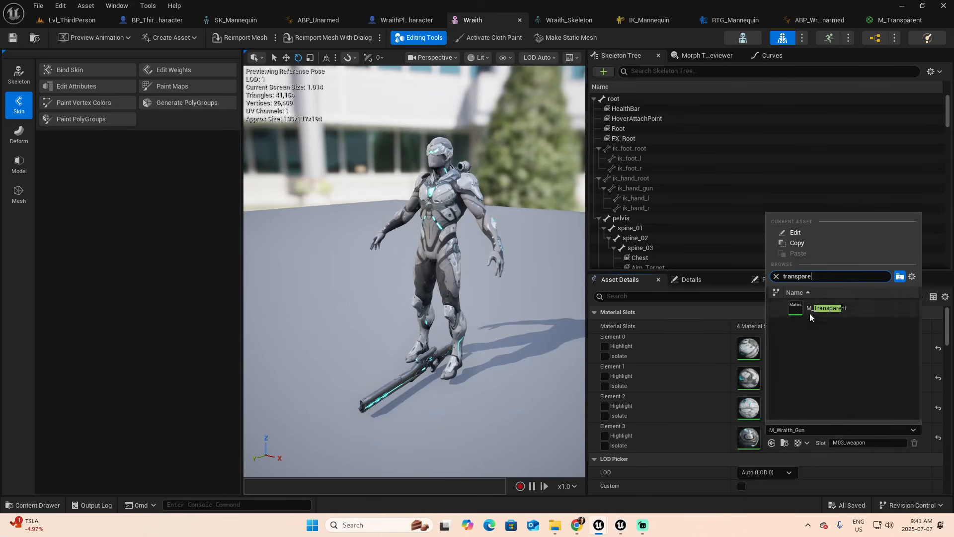
left_click(812, 308)
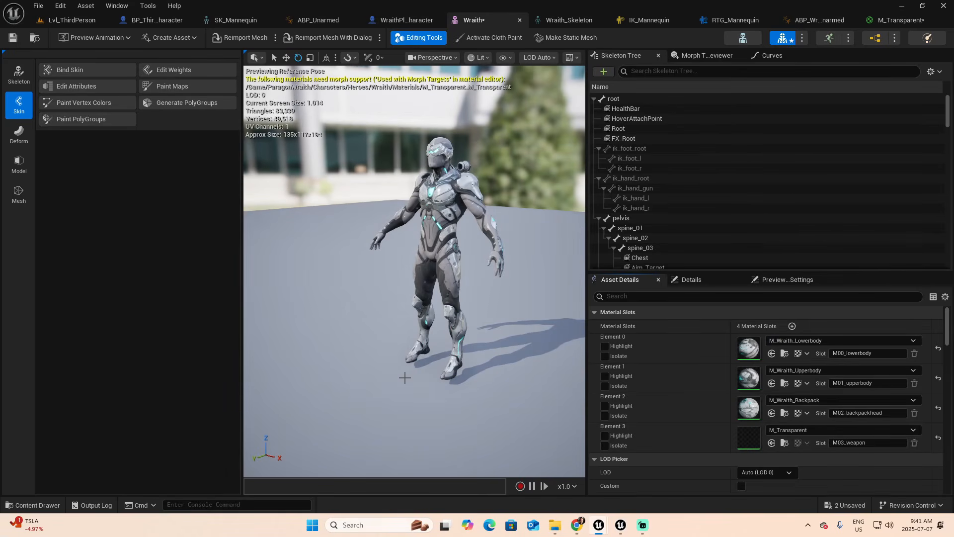
left_click(13, 37)
Play-test Lvl_ThirdPerson by running the Wraith character around to check that the gun is hidden
left_click(75, 22)
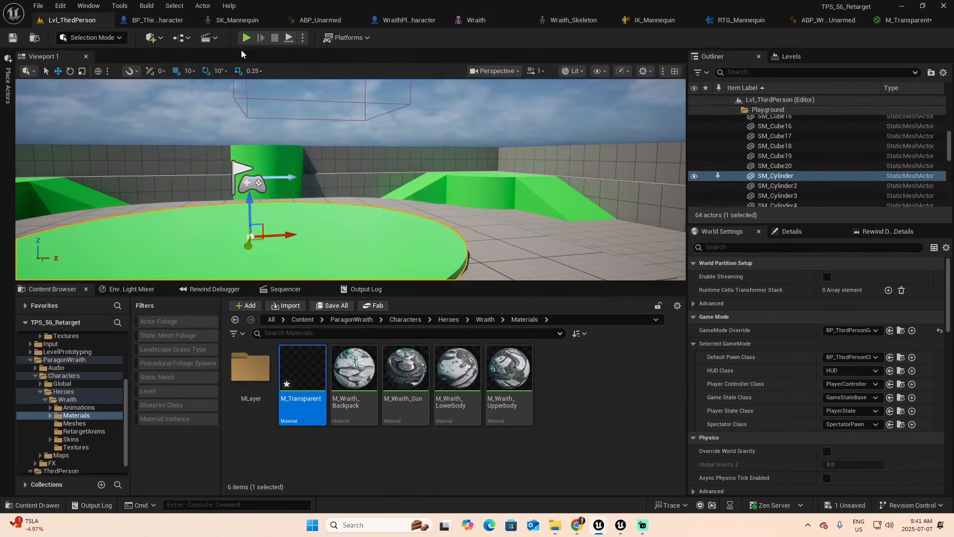
left_click(247, 38)
left_click(394, 204)
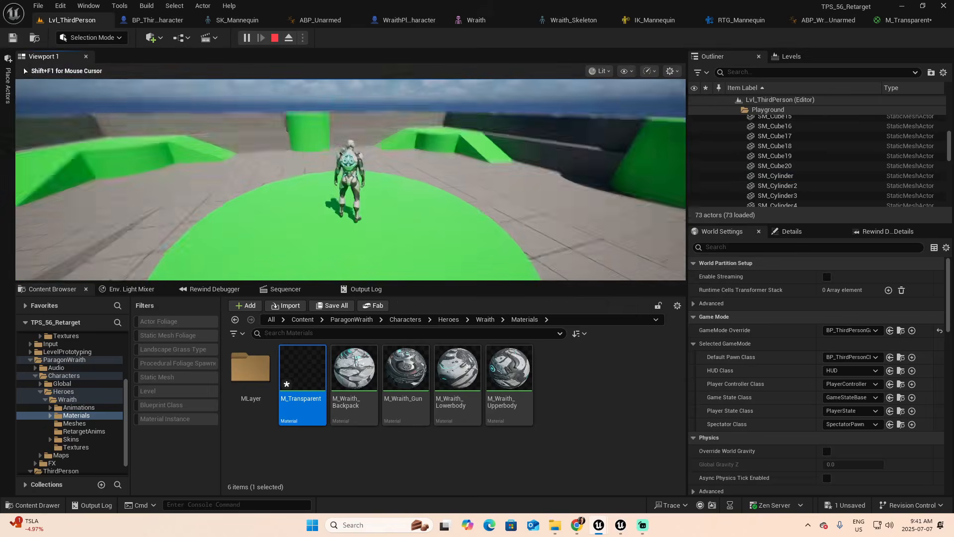
key("w")
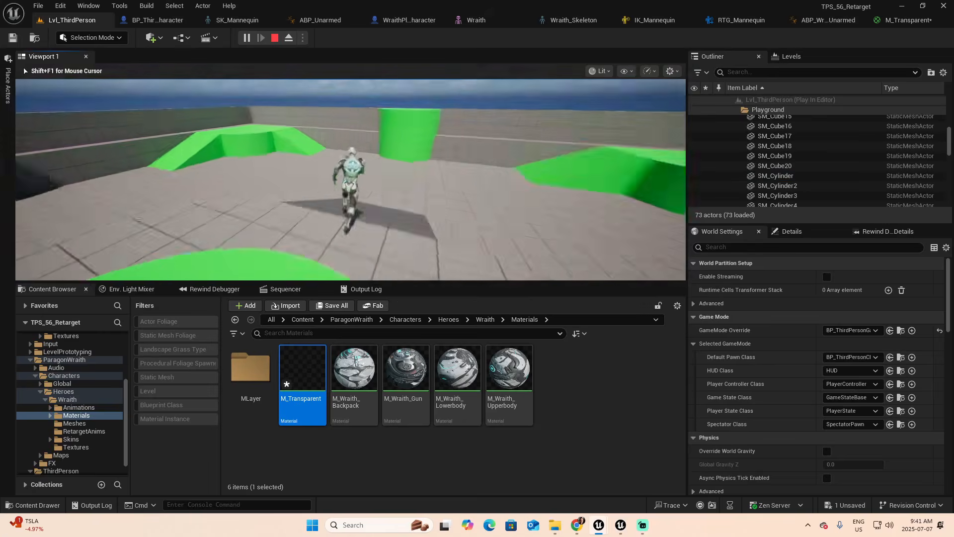
key("s")
key("w")
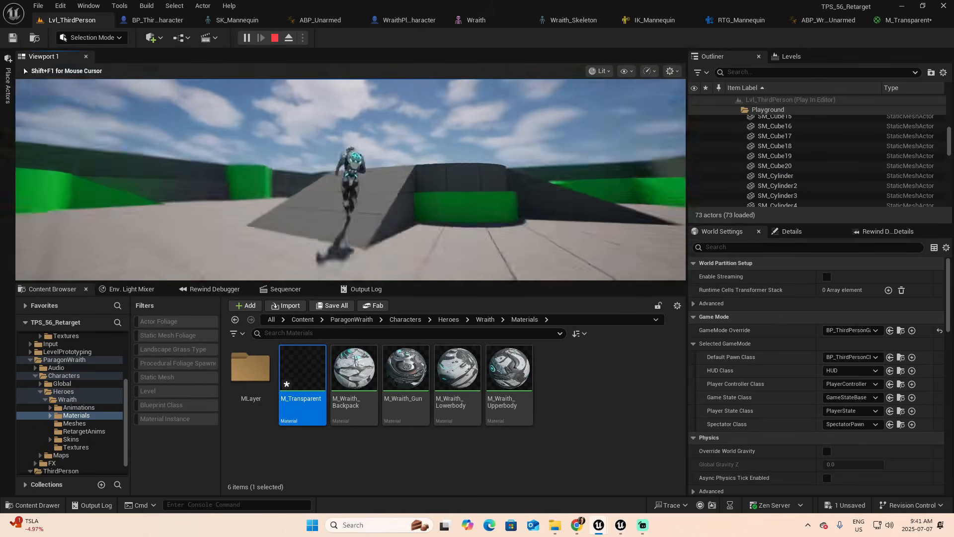